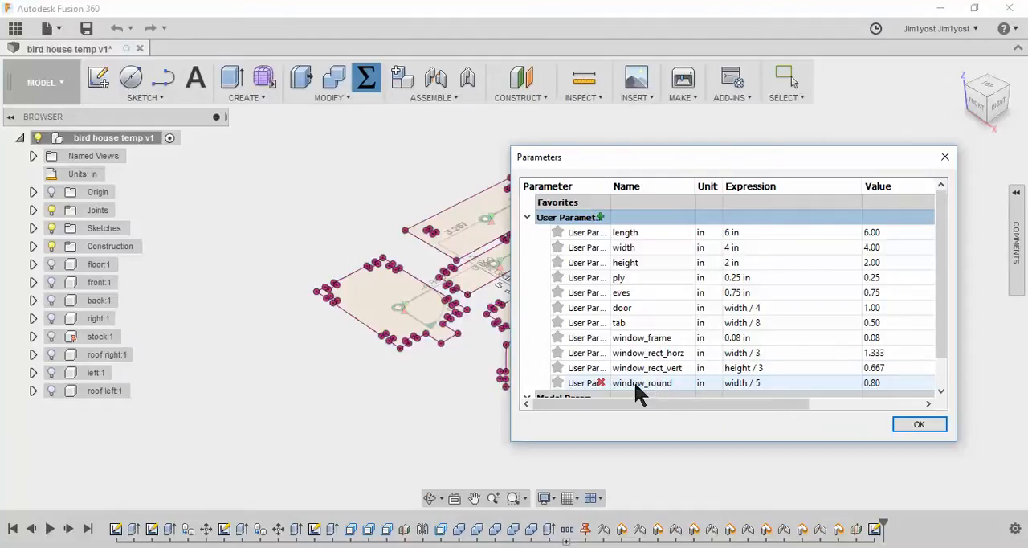
Close the parameter list and roll the design history back to just after the right wall's extrusion
{"action": "left_click", "coordinate": [930, 425]}
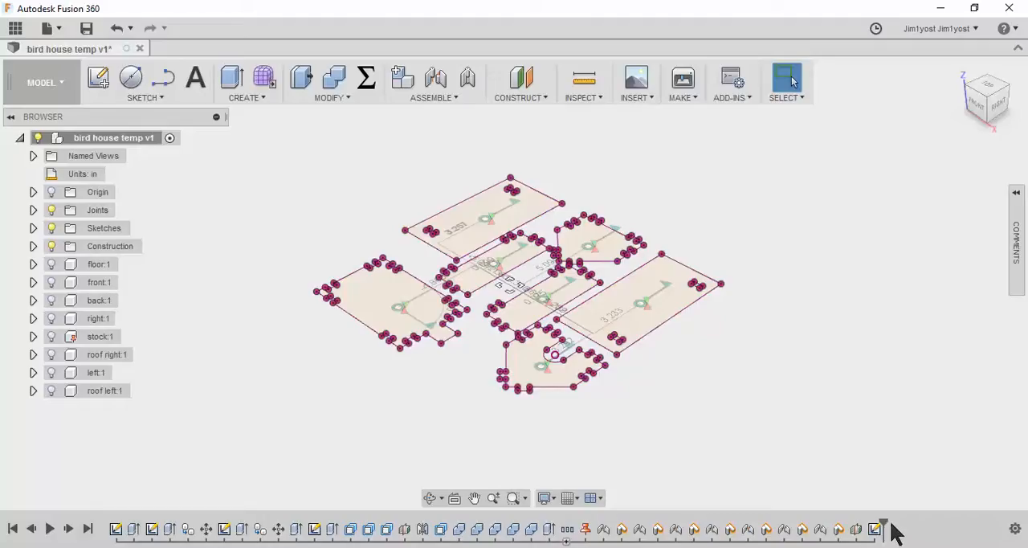
{"action": "left_click_drag", "start_coordinate": [883, 525], "coordinate": [249, 531]}
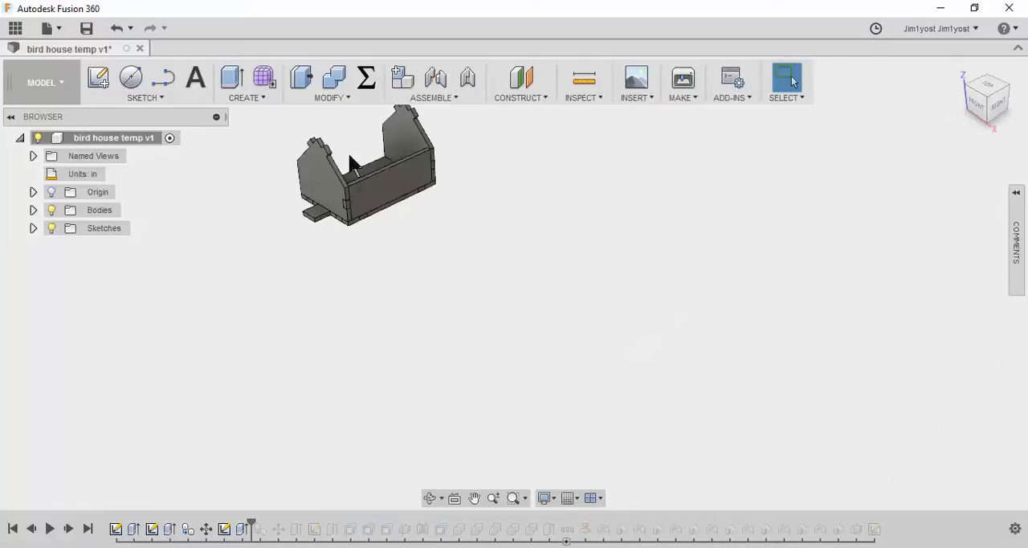
{"action": "key", "text": "F6"}
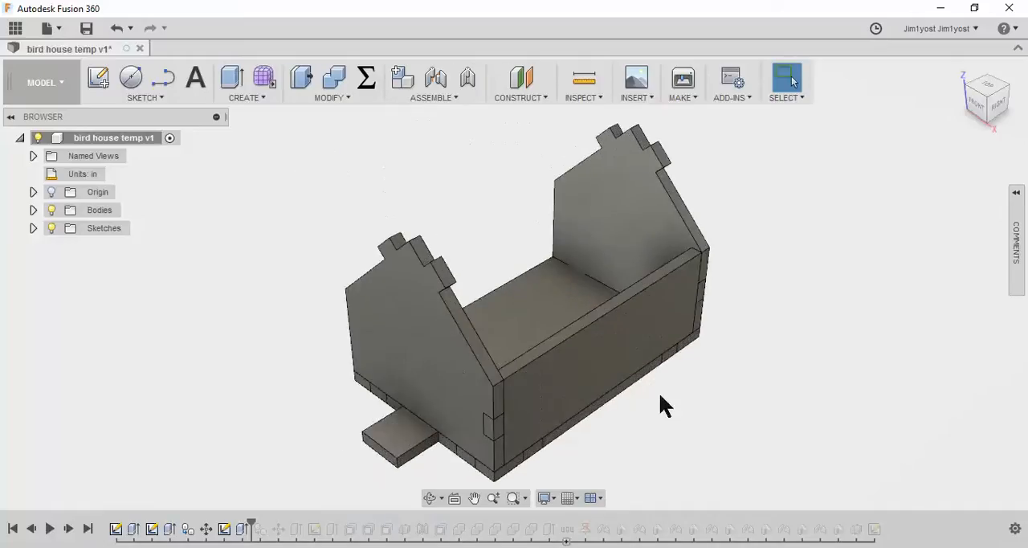
{"action": "middle_click_drag", "start_coordinate": [738, 426], "coordinate": [643, 374]}
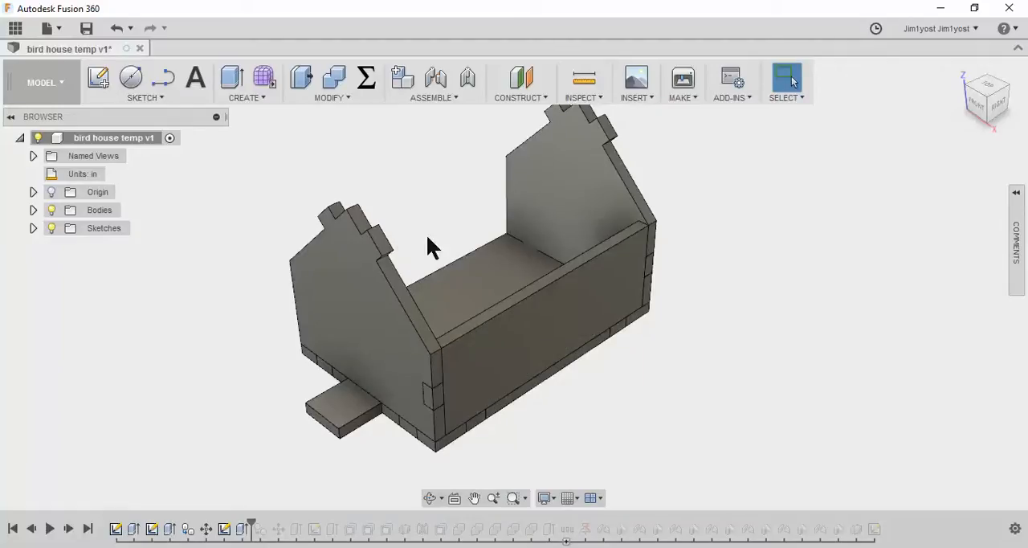
Show the "right" sketch, open it for editing with its long side horizontal, and hide all bodies
{"action": "left_click", "coordinate": [33, 228]}
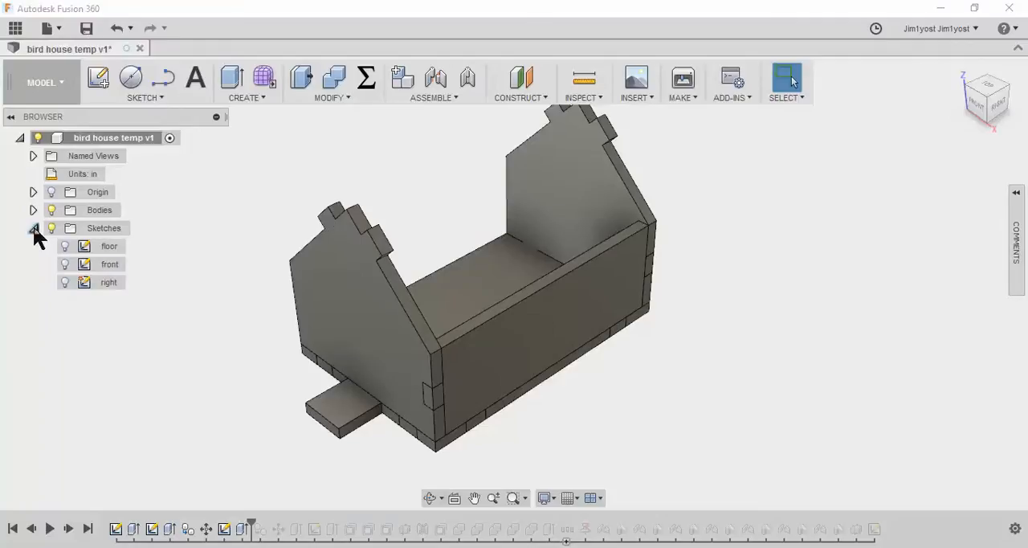
{"action": "left_click", "coordinate": [65, 282]}
{"action": "right_click", "coordinate": [97, 283]}
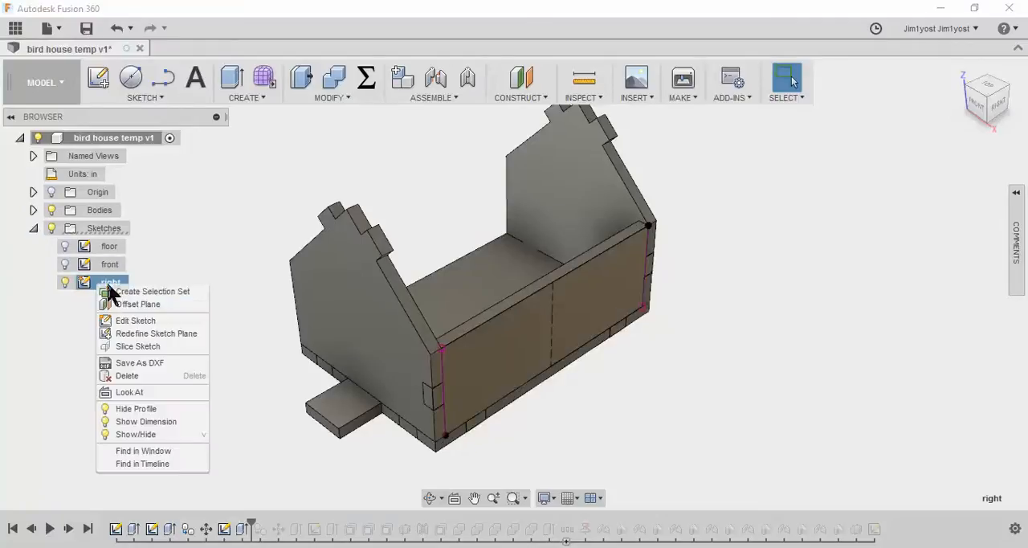
{"action": "left_click", "coordinate": [136, 320]}
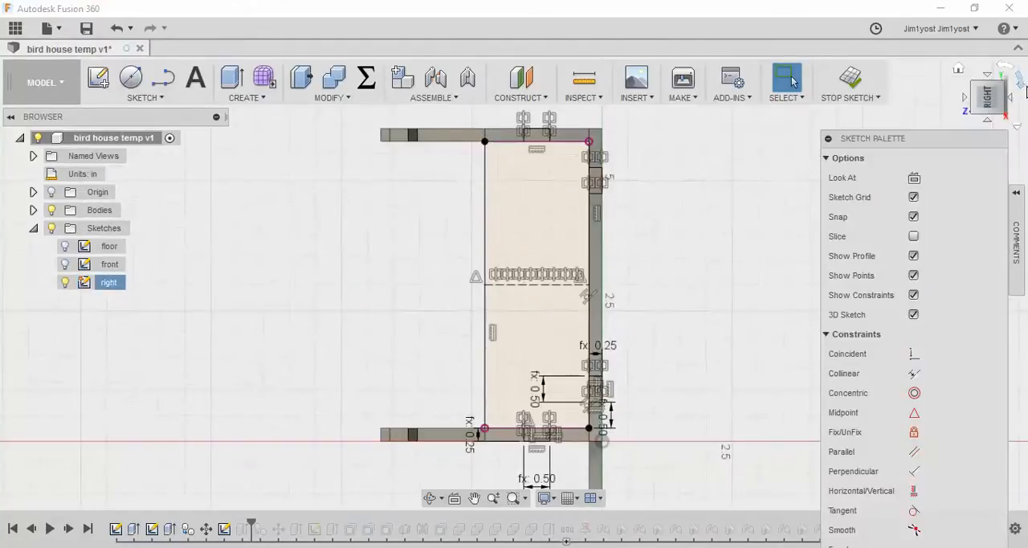
{"action": "left_click", "coordinate": [1021, 83]}
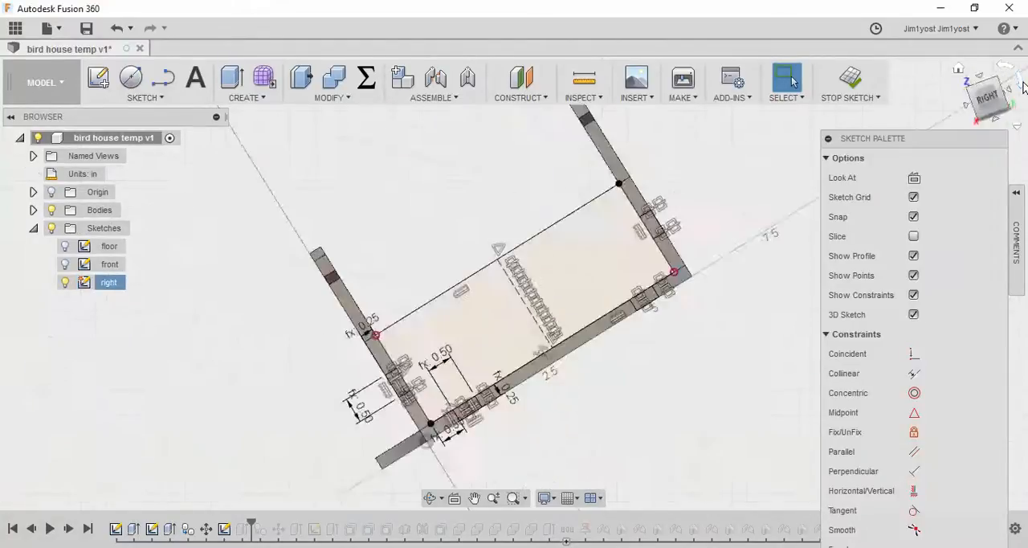
{"action": "left_click", "coordinate": [50, 210]}
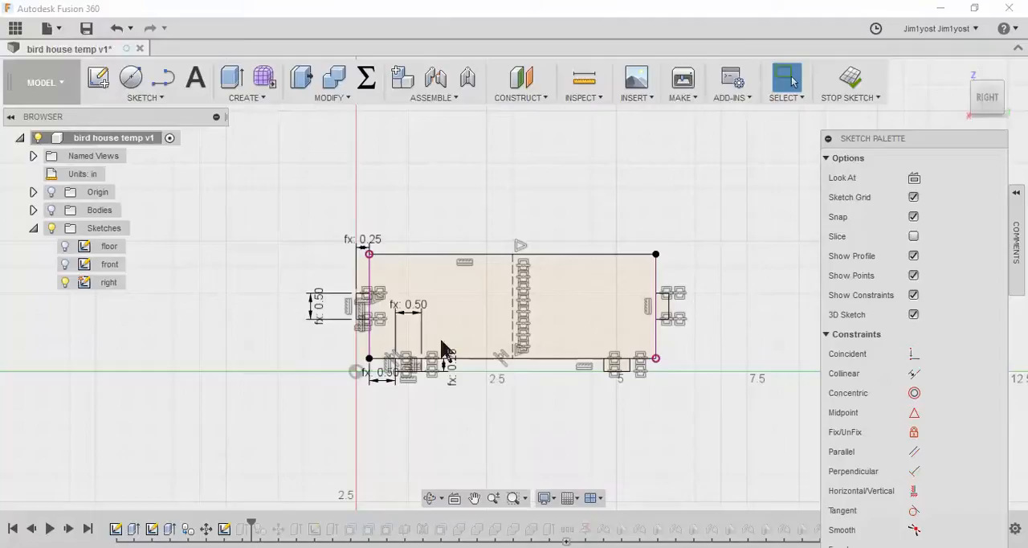
Move the lower tab's 0.50 width dimension below the wall outline and hide the sketch's constraint symbols
{"action": "left_click_drag", "start_coordinate": [419, 305], "coordinate": [421, 414]}
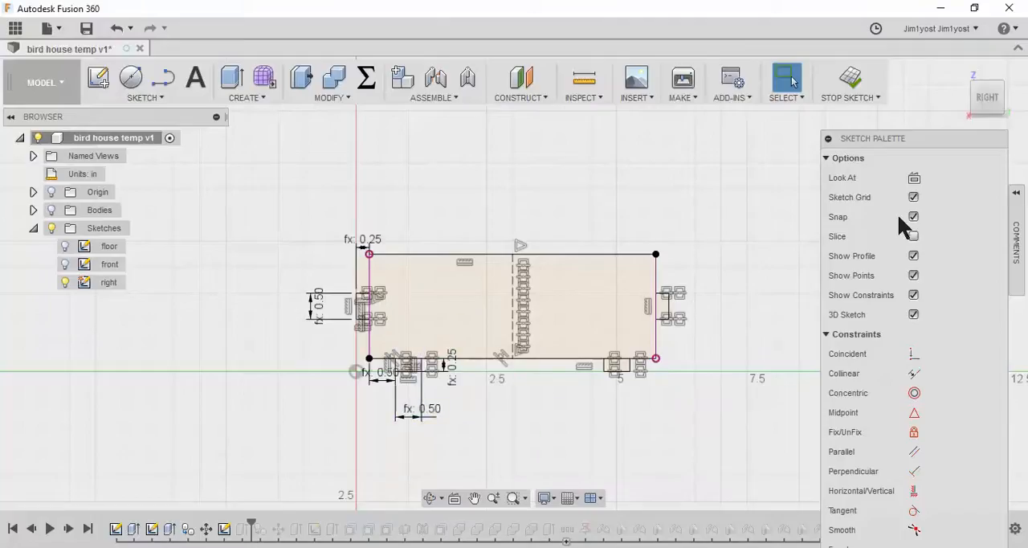
{"action": "left_click", "coordinate": [914, 296]}
{"action": "left_click", "coordinate": [828, 138]}
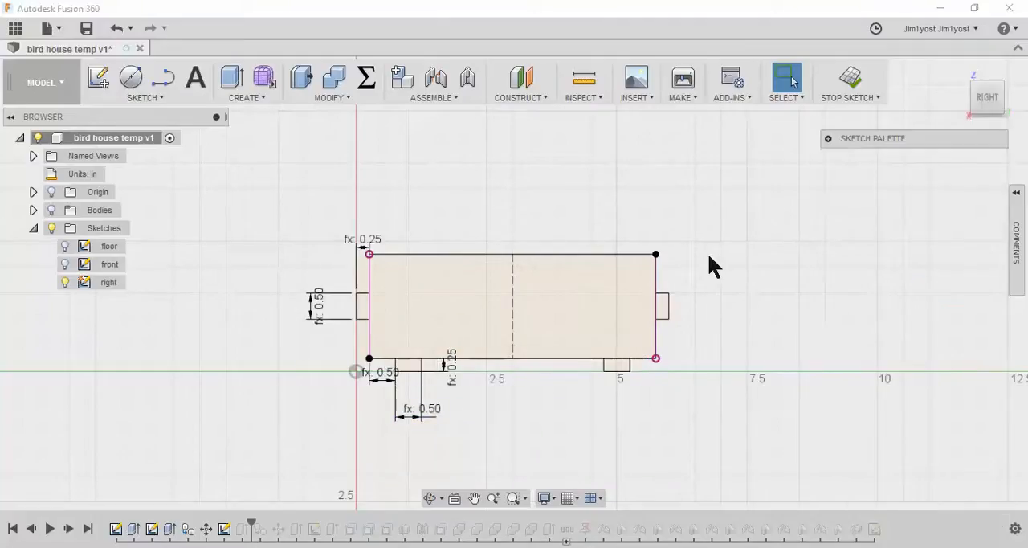
Draw a horizontal line between the midpoints of the wall's two short edges and convert it to construction
{"action": "scroll", "coordinate": [433, 346], "scroll_direction": "down", "scroll_amount": 1}
{"action": "scroll", "coordinate": [447, 340], "scroll_direction": "up", "scroll_amount": 2}
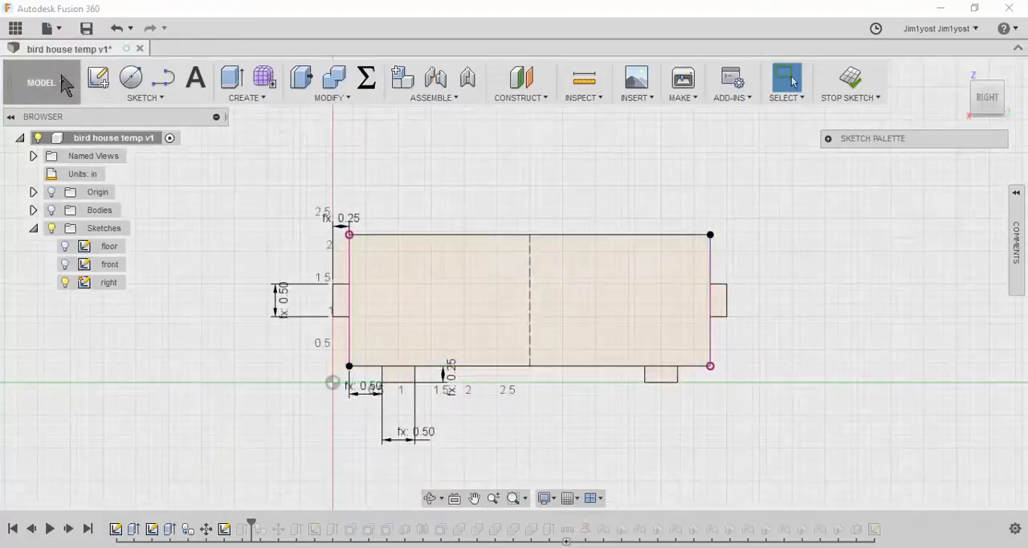
{"action": "left_click", "coordinate": [168, 82]}
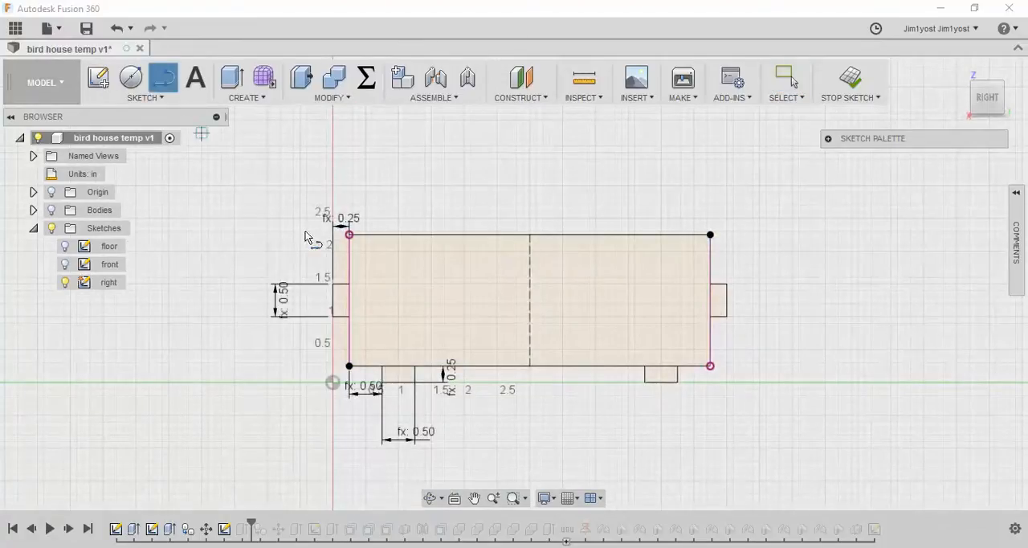
{"action": "left_click", "coordinate": [351, 299]}
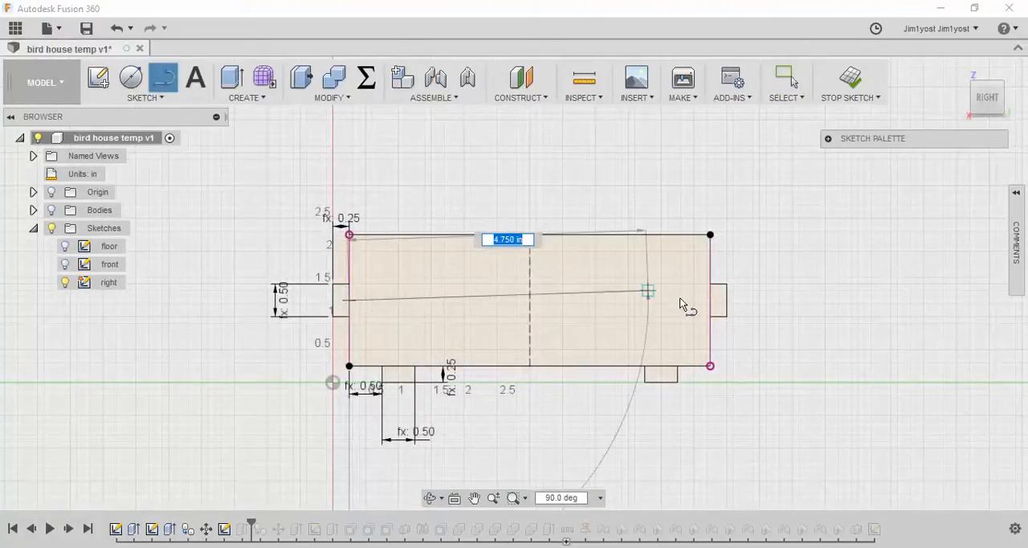
{"action": "left_click", "coordinate": [709, 301]}
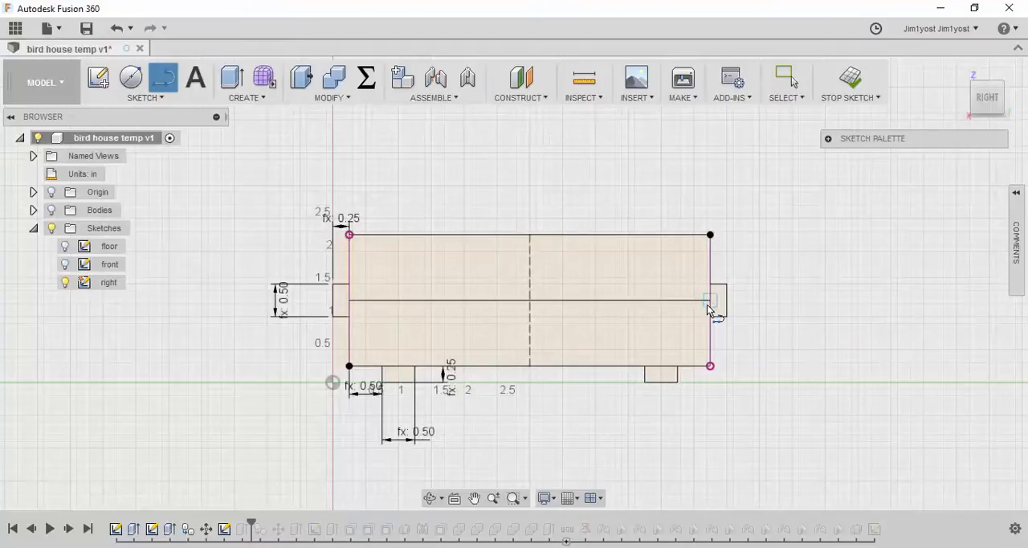
{"action": "key", "text": "Escape"}
{"action": "right_click", "coordinate": [605, 298]}
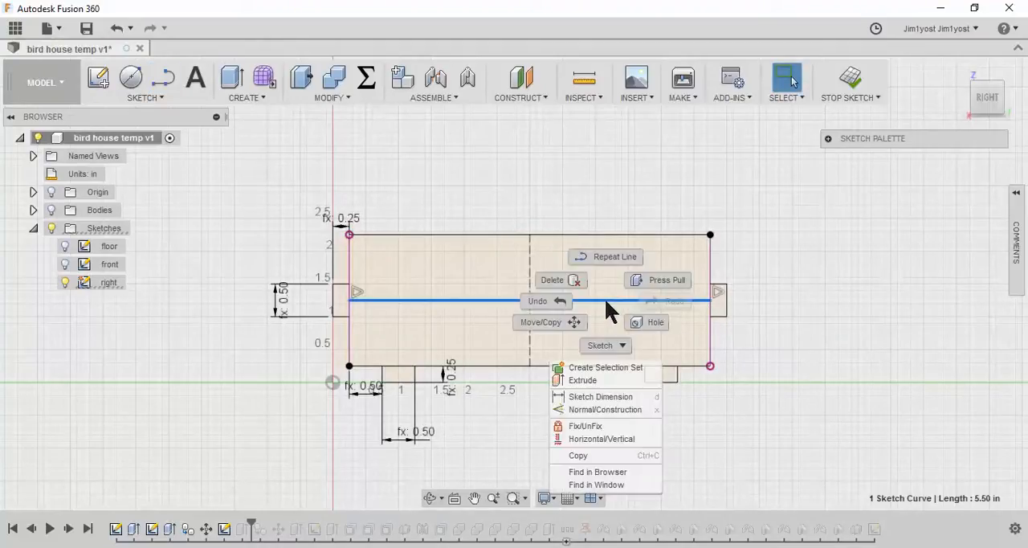
{"action": "left_click", "coordinate": [596, 410]}
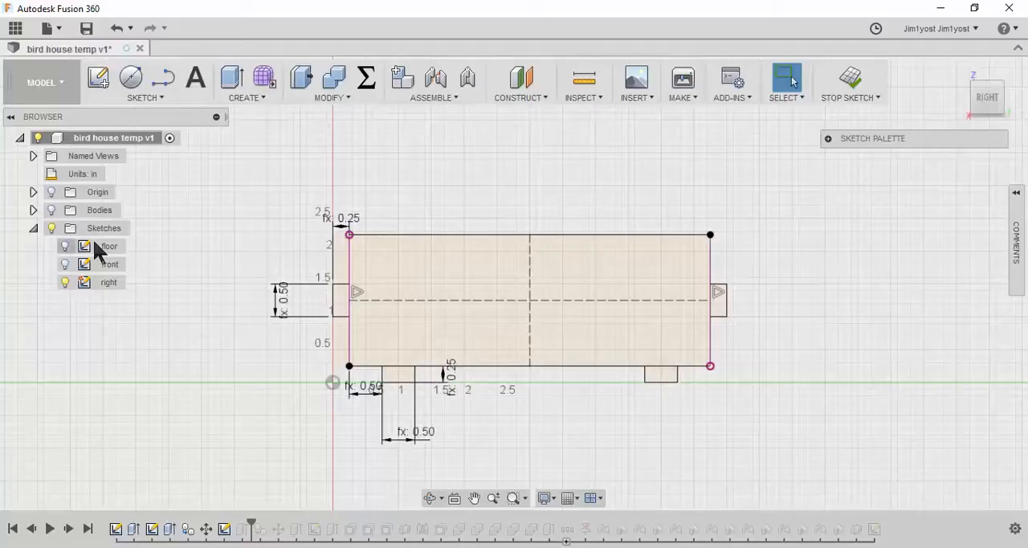
Draw a two-point rectangle for the window near the wall's center, with height window_rect_vert and width window_rect_horz
{"action": "left_click", "coordinate": [159, 96]}
{"action": "mouse_move", "coordinate": [149, 48]}
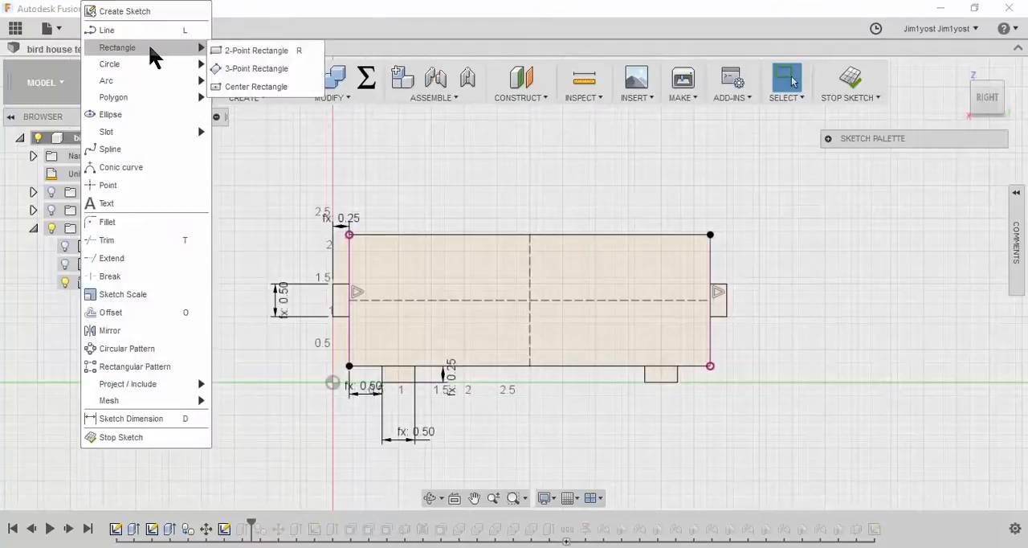
{"action": "left_click", "coordinate": [233, 47]}
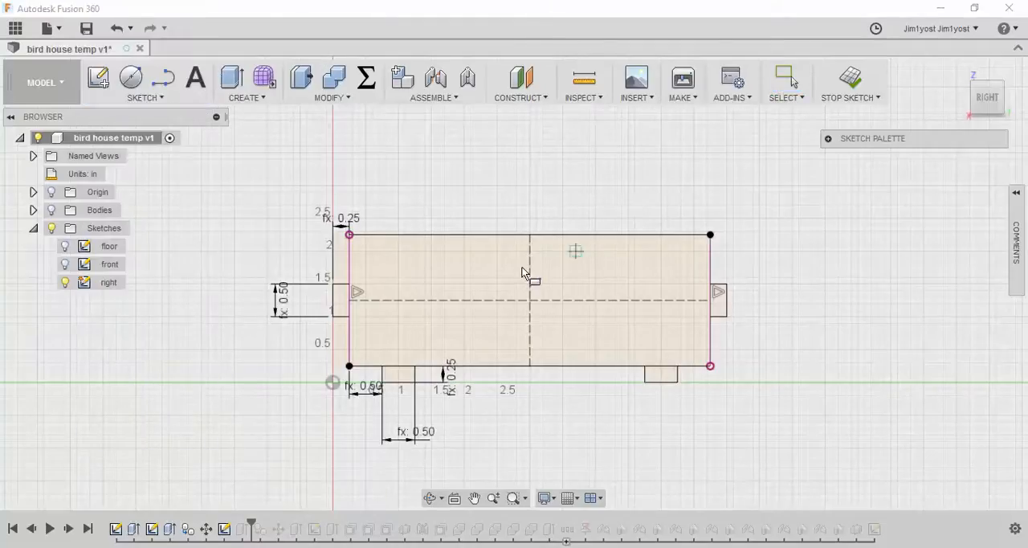
{"action": "left_click", "coordinate": [498, 316]}
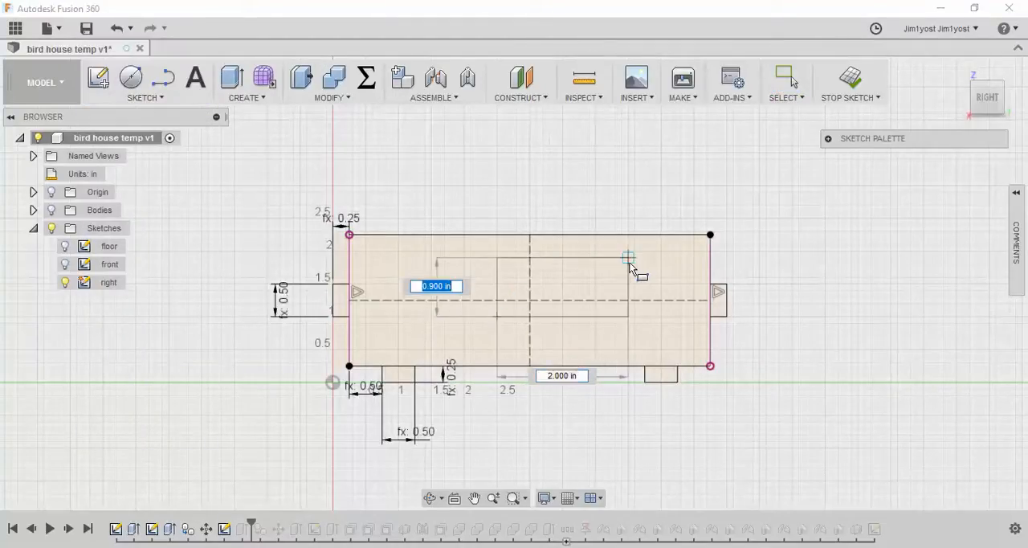
{"action": "type", "text": "win"}
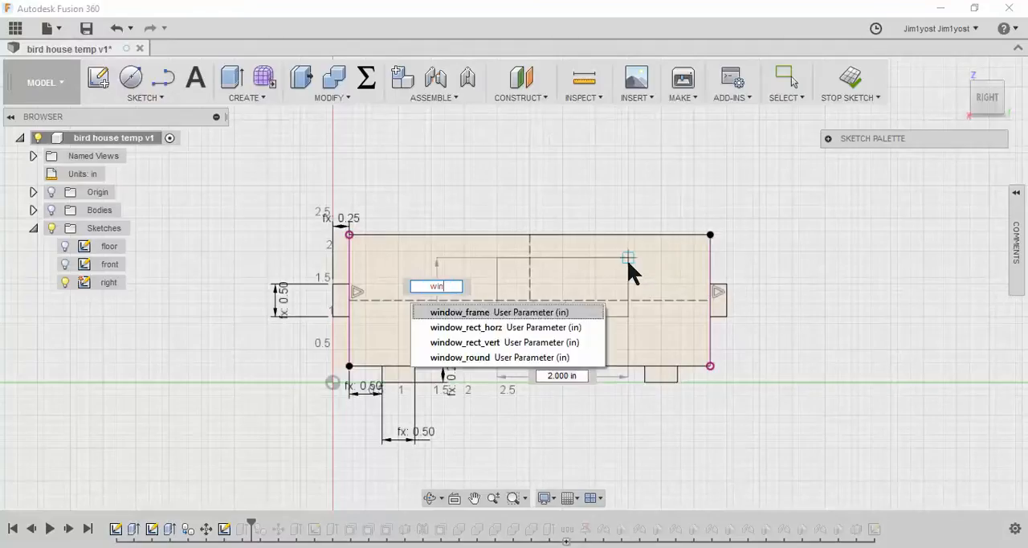
{"action": "key", "text": "Down"}
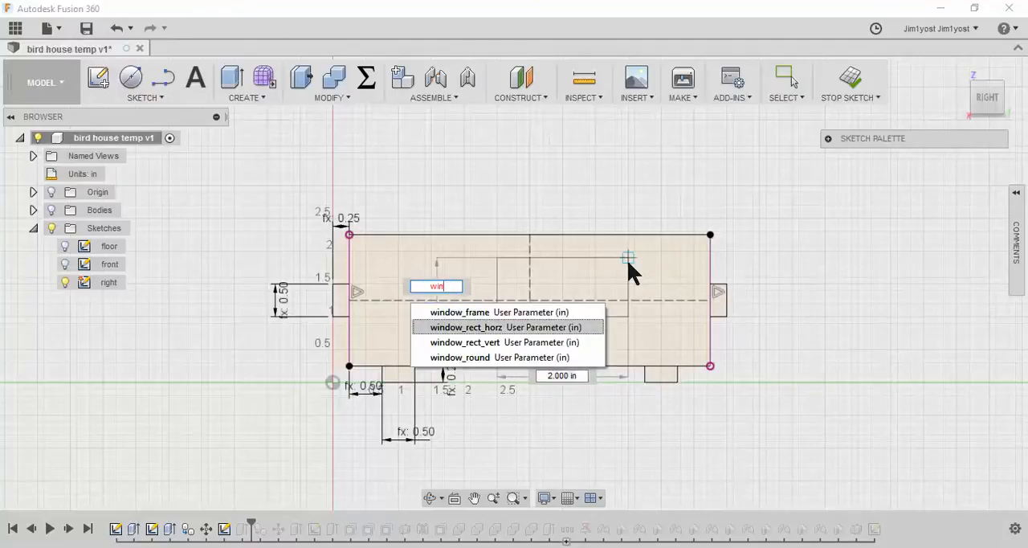
{"action": "key", "text": "Down"}
{"action": "key", "text": "Return"}
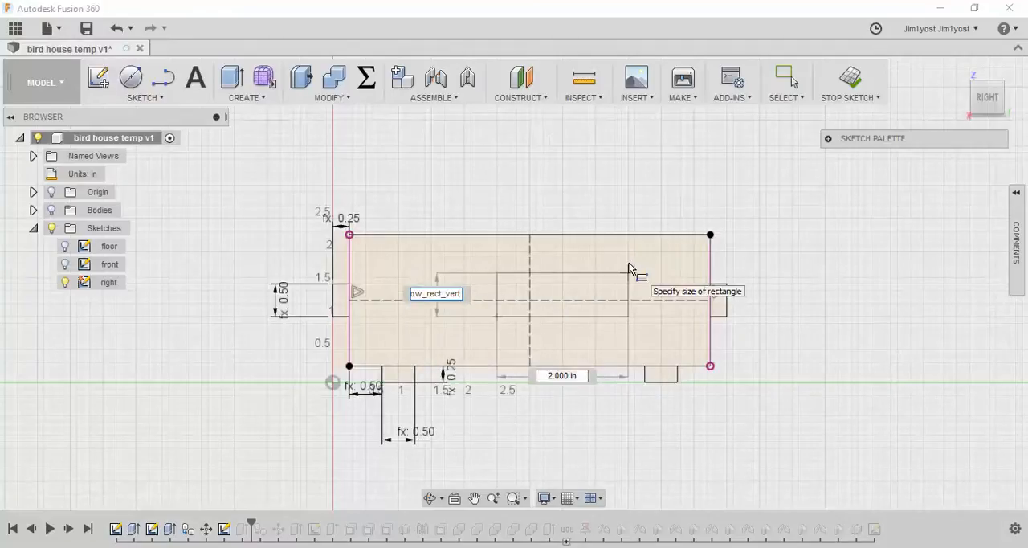
{"action": "key", "text": "Tab"}
{"action": "type", "text": "win"}
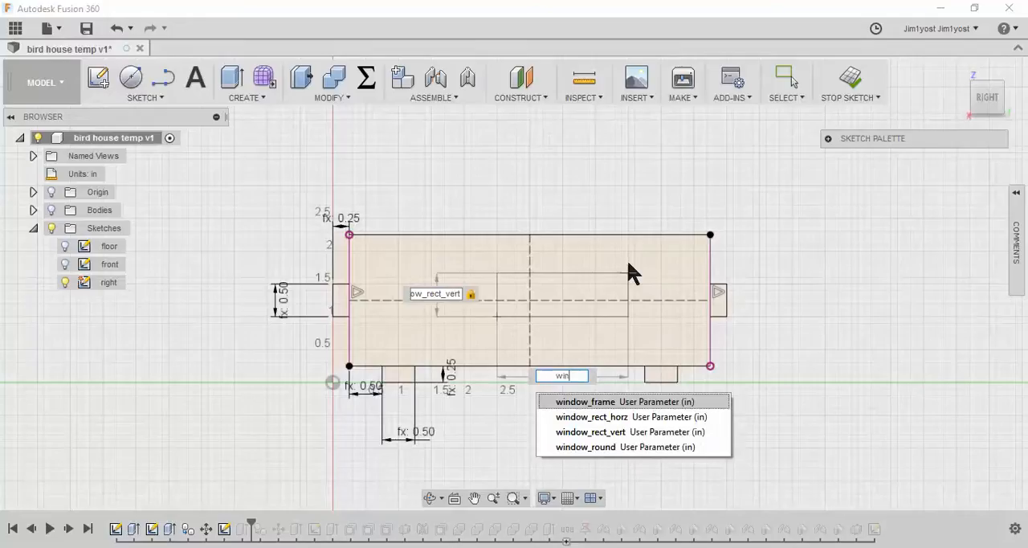
{"action": "key", "text": "Down"}
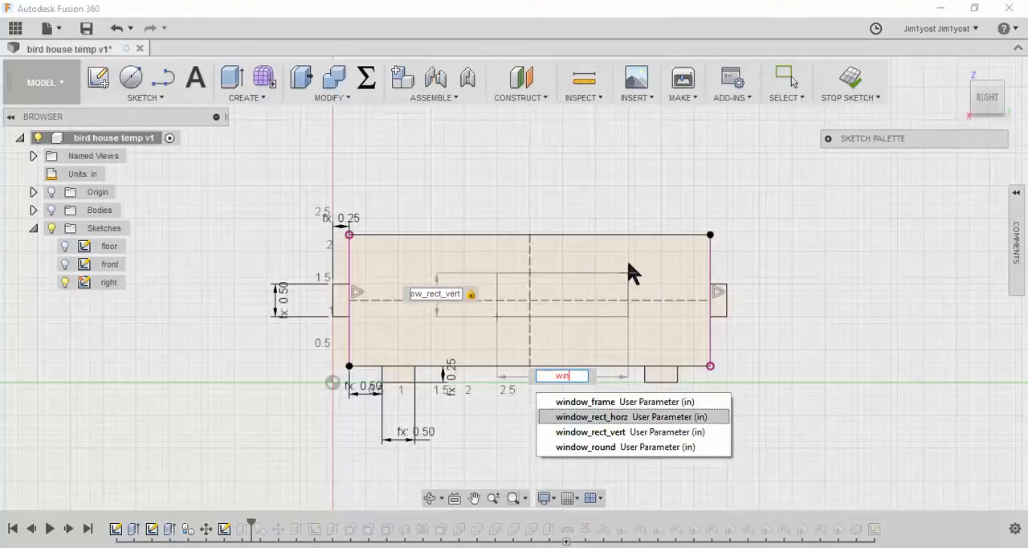
{"action": "key", "text": "Return"}
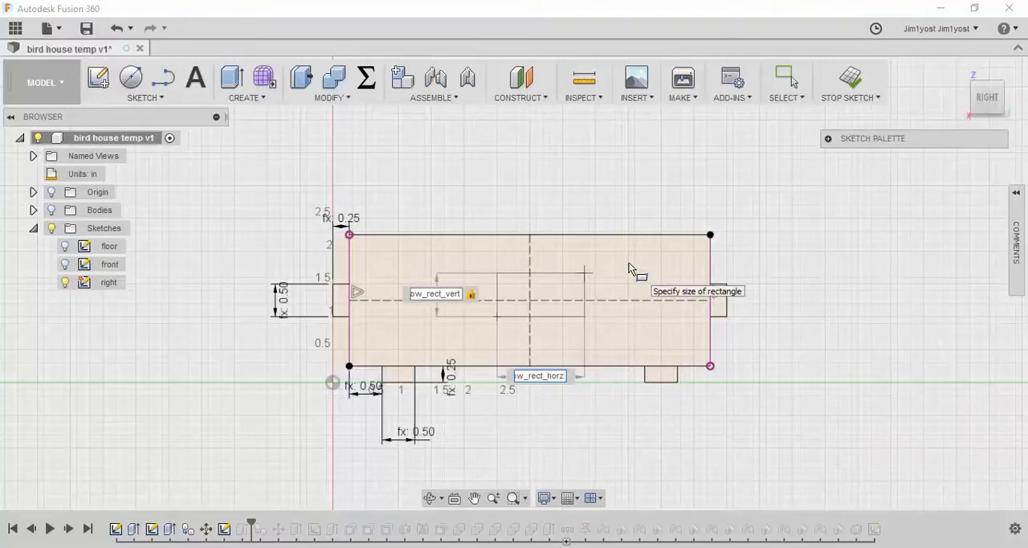
{"action": "key", "text": "Return"}
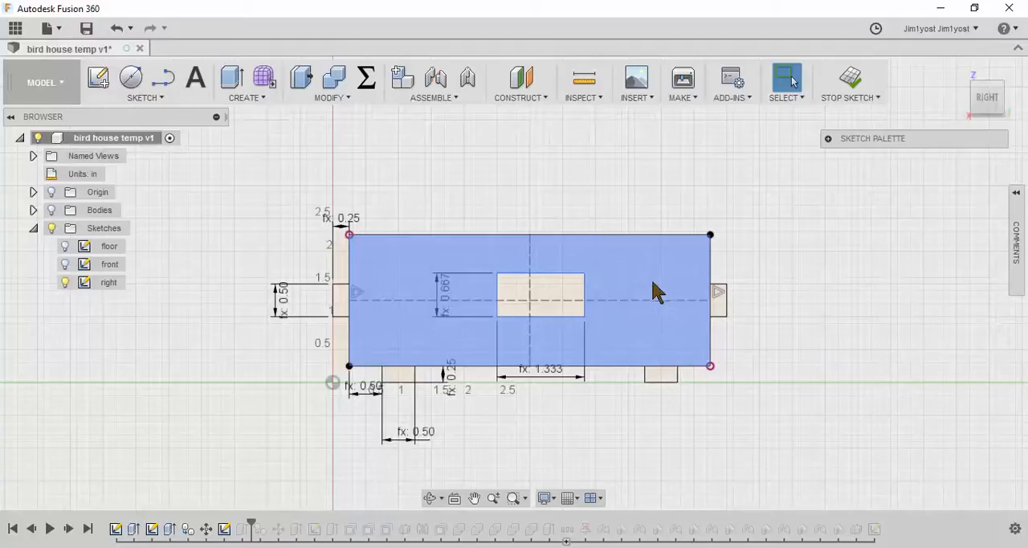
Change the expression of the user parameter window_rect_horz to width / 2
{"action": "left_click", "coordinate": [366, 83]}
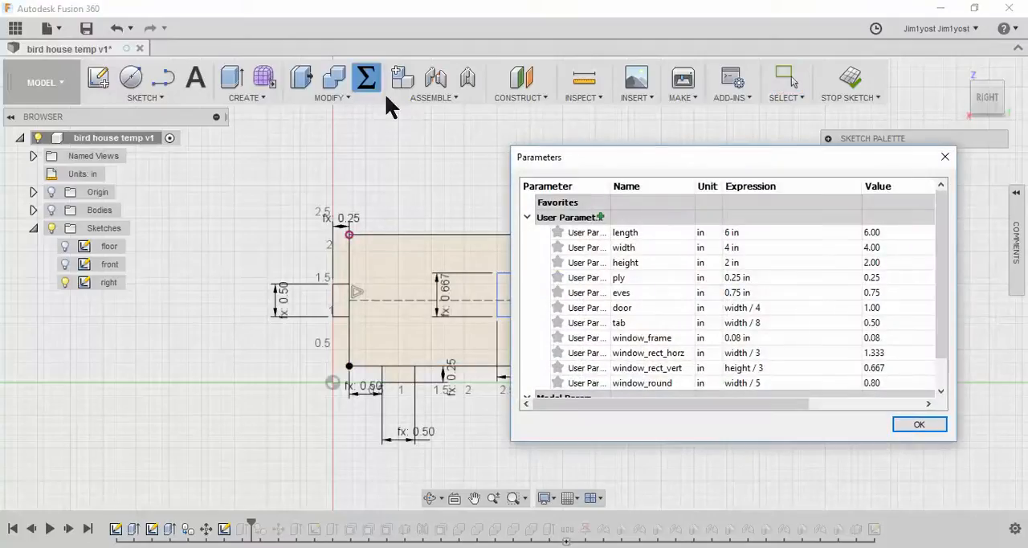
{"action": "scroll", "coordinate": [747, 299], "scroll_direction": "down", "scroll_amount": 2}
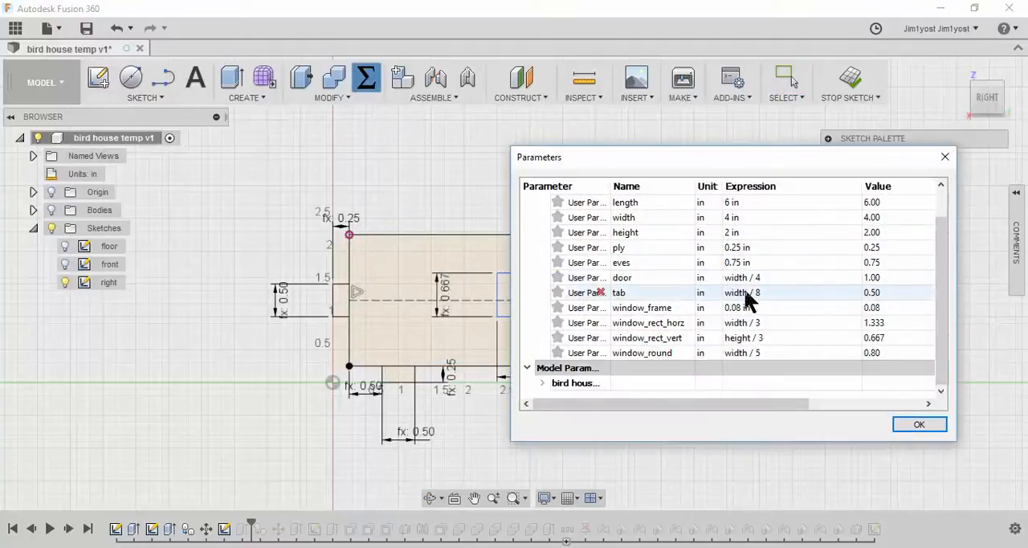
{"action": "left_click", "coordinate": [781, 321]}
{"action": "left_click", "coordinate": [796, 322]}
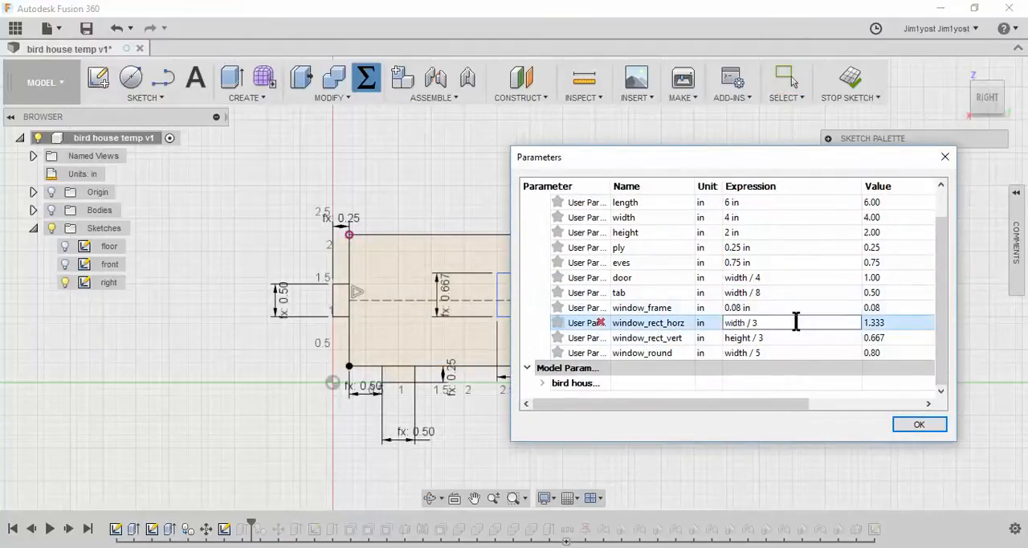
{"action": "key", "text": "BackSpace"}
{"action": "type", "text": "2"}
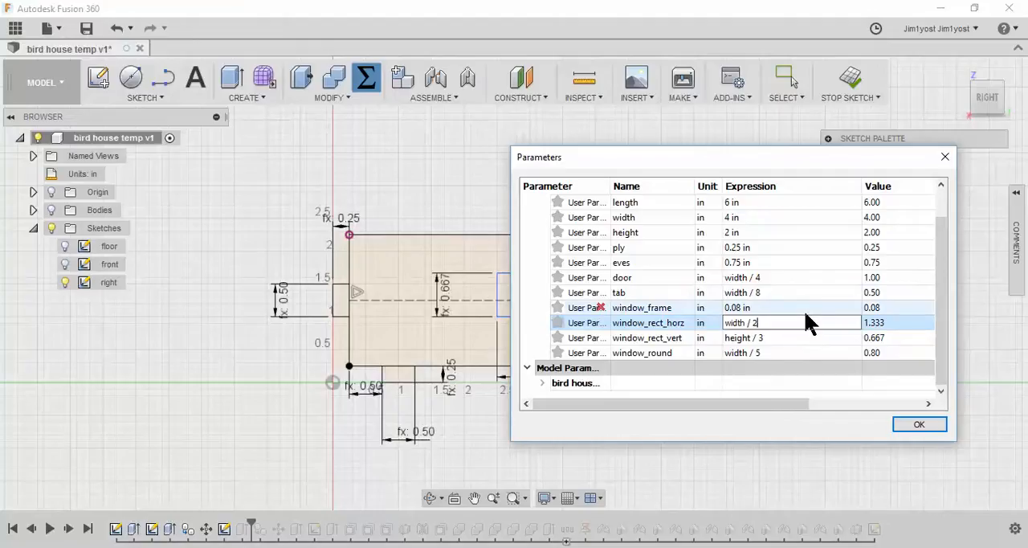
{"action": "key", "text": "Return"}
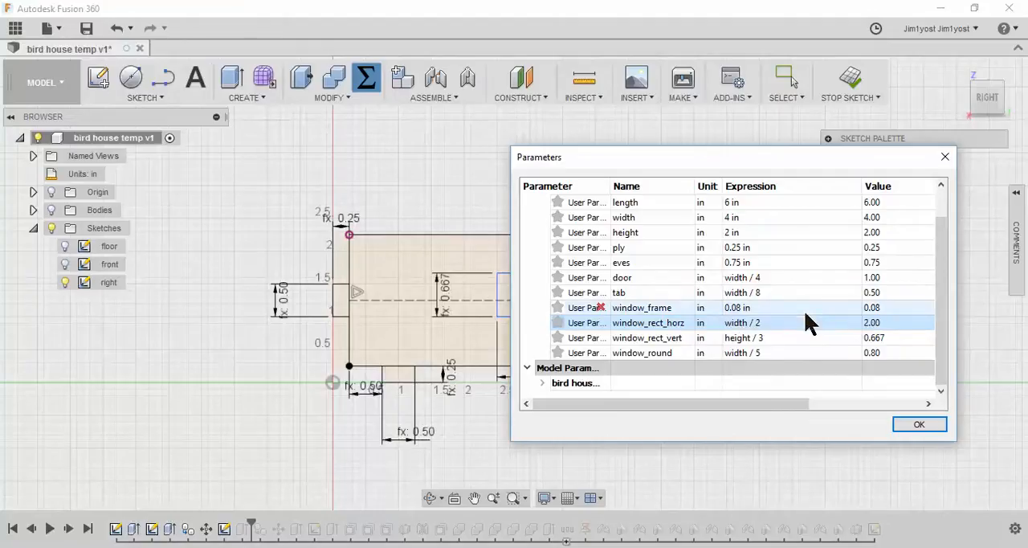
{"action": "left_click", "coordinate": [920, 425]}
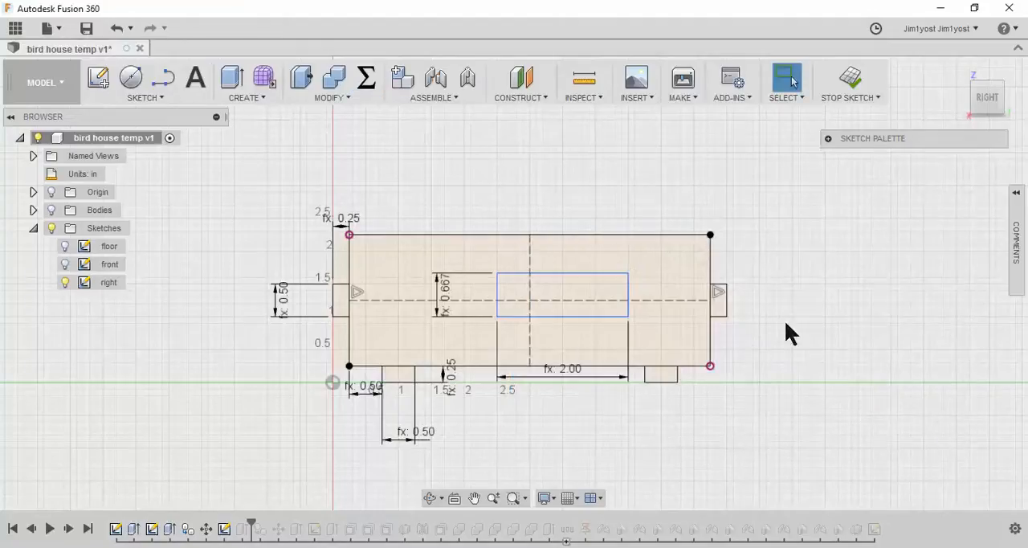
Apply a Symmetry constraint to the window rectangle's two short edges about the wall's vertical construction line
{"action": "left_click", "coordinate": [829, 140]}
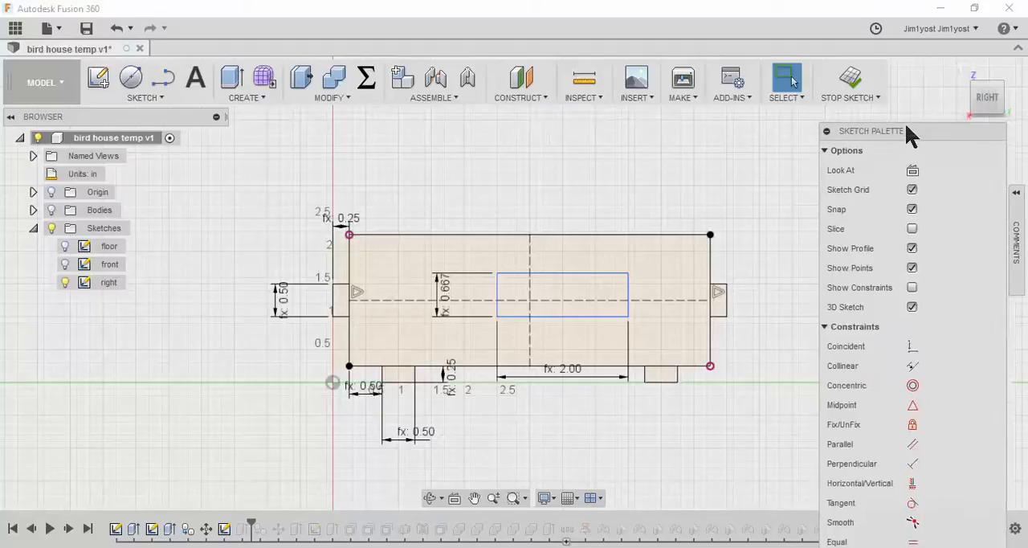
{"action": "left_click", "coordinate": [819, 132]}
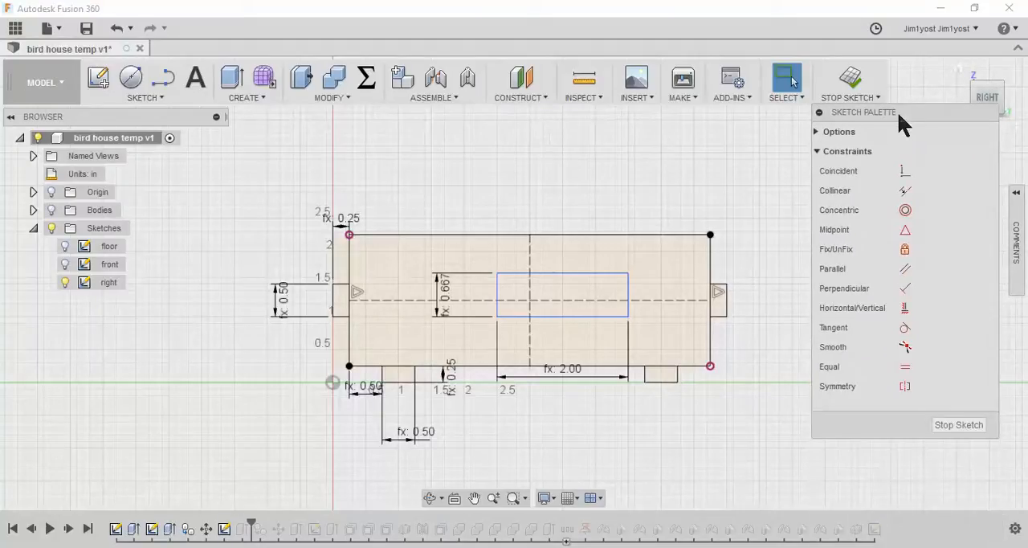
{"action": "left_click", "coordinate": [923, 391]}
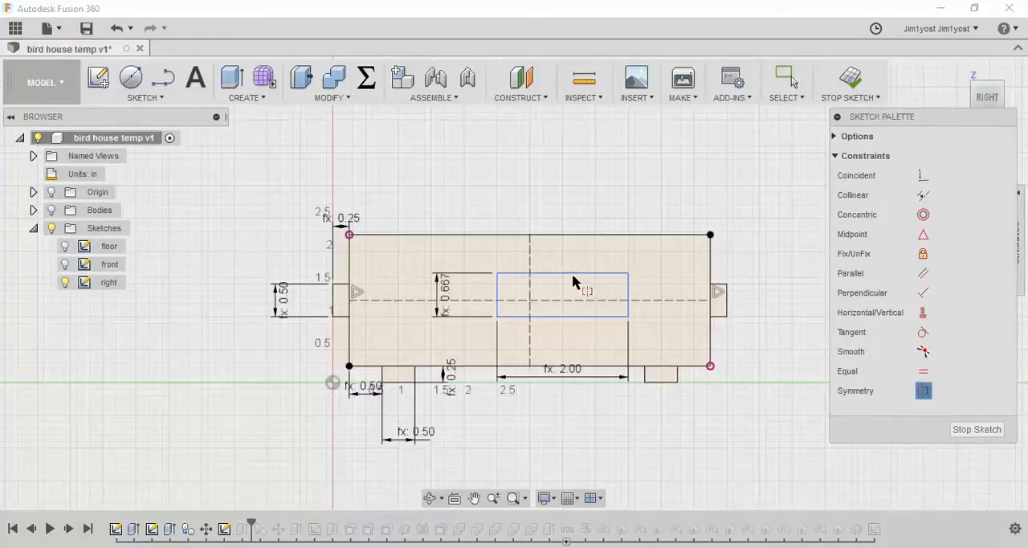
{"action": "left_click", "coordinate": [498, 284]}
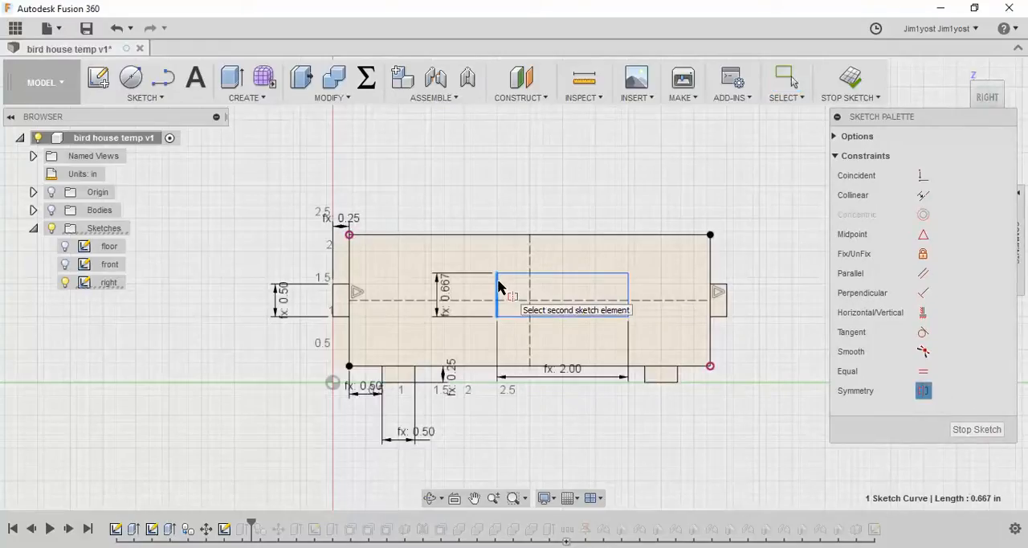
{"action": "left_click", "coordinate": [629, 293]}
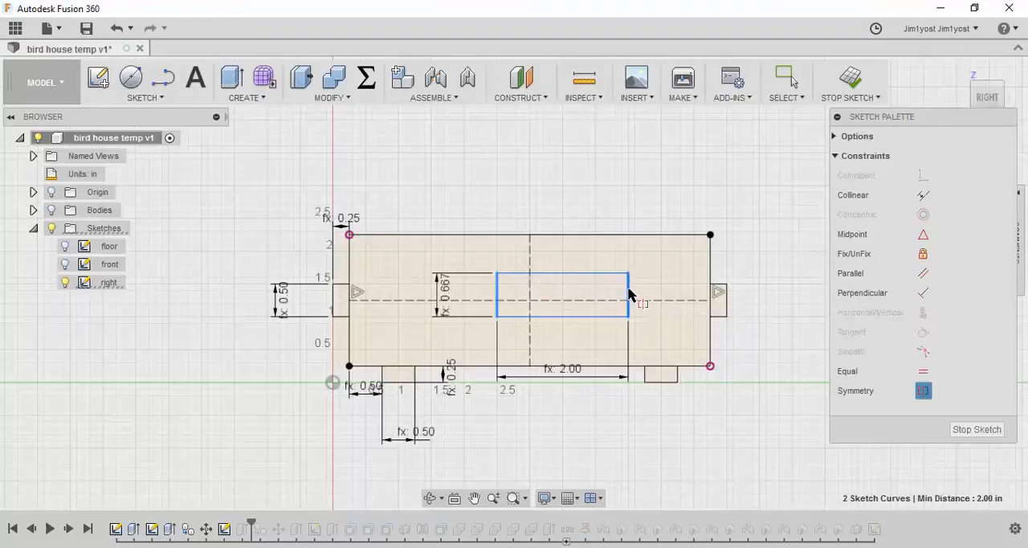
{"action": "left_click", "coordinate": [529, 294]}
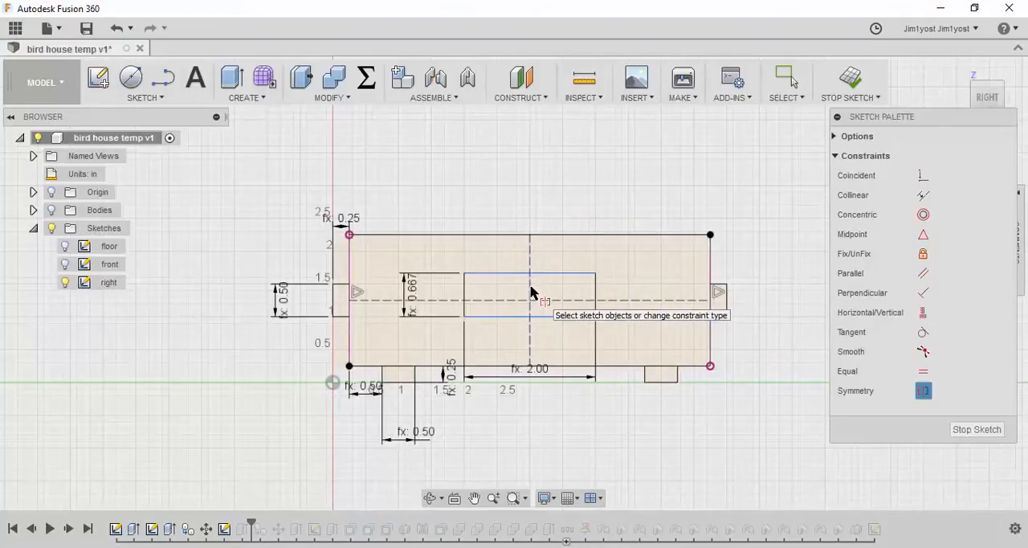
Make the window rectangle's two long edges symmetric about the wall's horizontal construction line
{"action": "left_click", "coordinate": [570, 318]}
{"action": "left_click", "coordinate": [569, 275]}
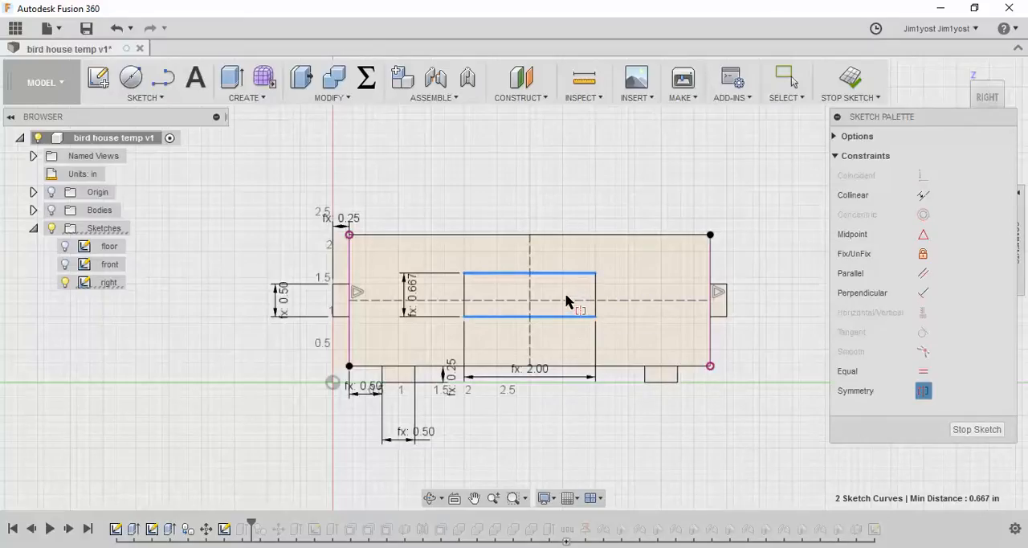
{"action": "left_click", "coordinate": [566, 302]}
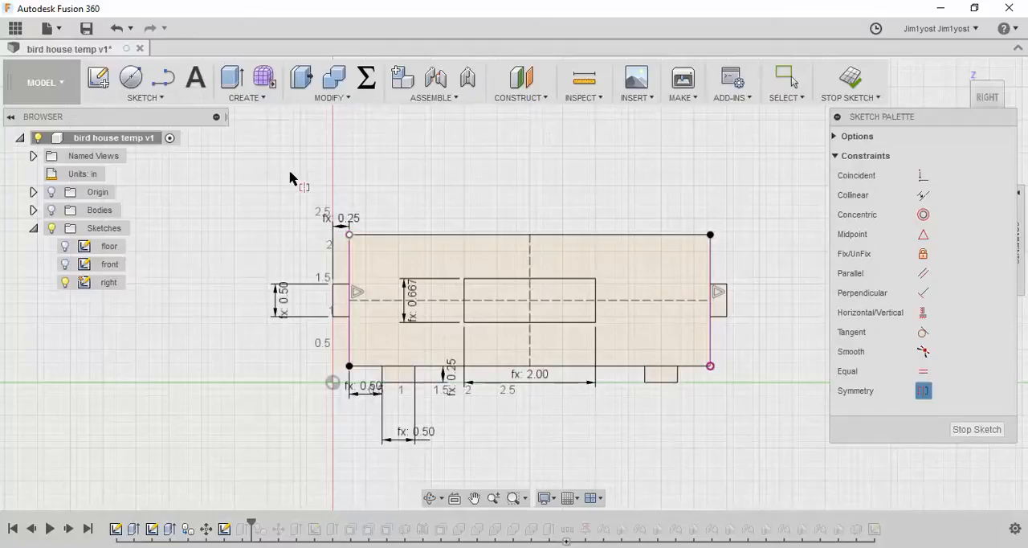
Offset the window rectangle outward by -window_frame to form the frame outline
{"action": "left_click", "coordinate": [154, 96]}
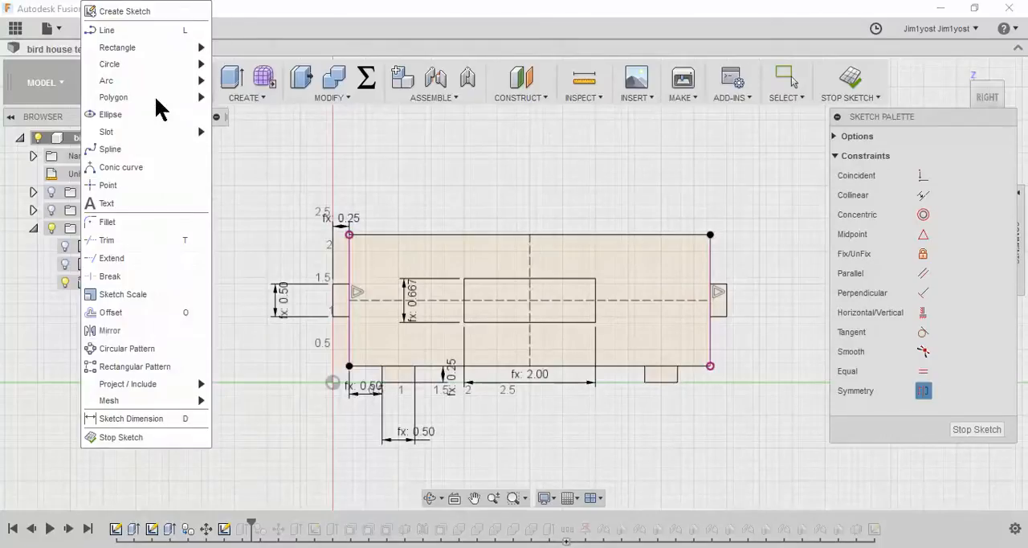
{"action": "left_click", "coordinate": [129, 311]}
{"action": "left_click", "coordinate": [478, 279]}
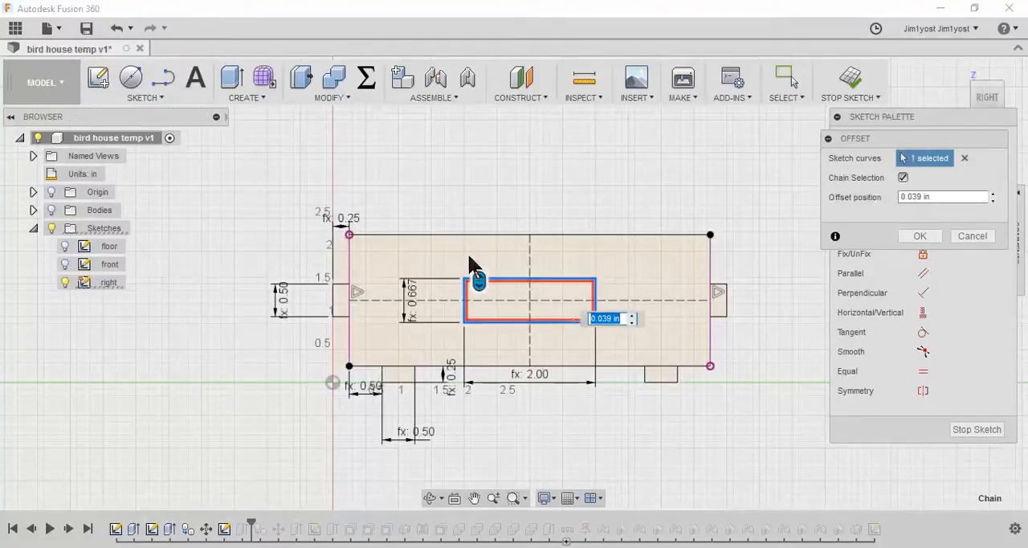
{"action": "left_click_drag", "start_coordinate": [476, 265], "coordinate": [477, 259]}
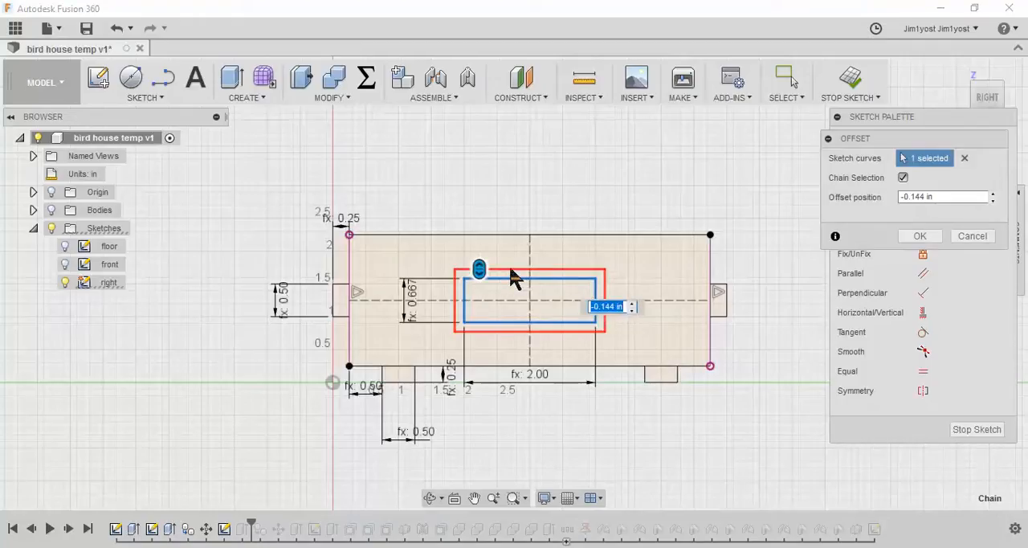
{"action": "type", "text": "-ply"}
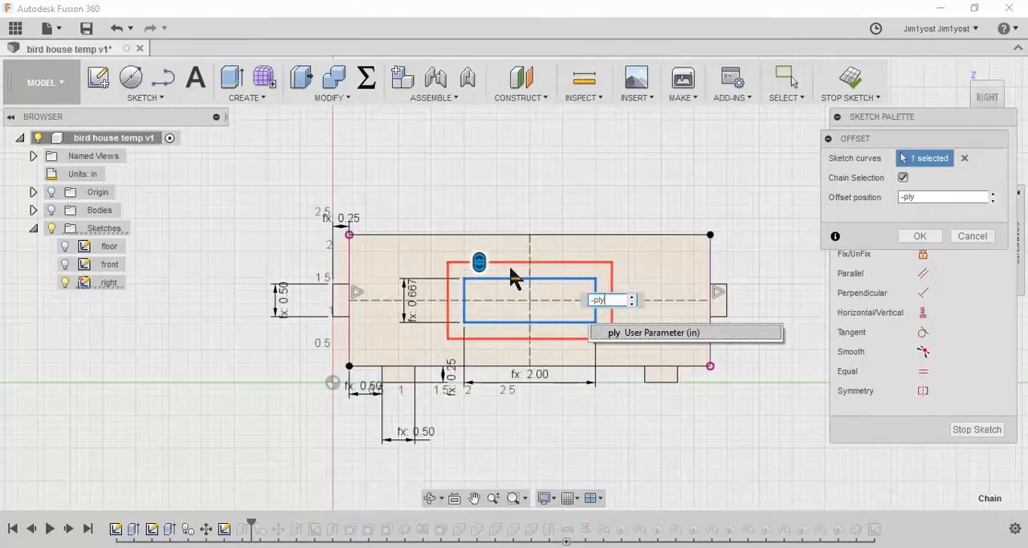
{"action": "key", "text": "BackSpace"}
{"action": "key", "text": "BackSpace"}
{"action": "type", "text": "win"}
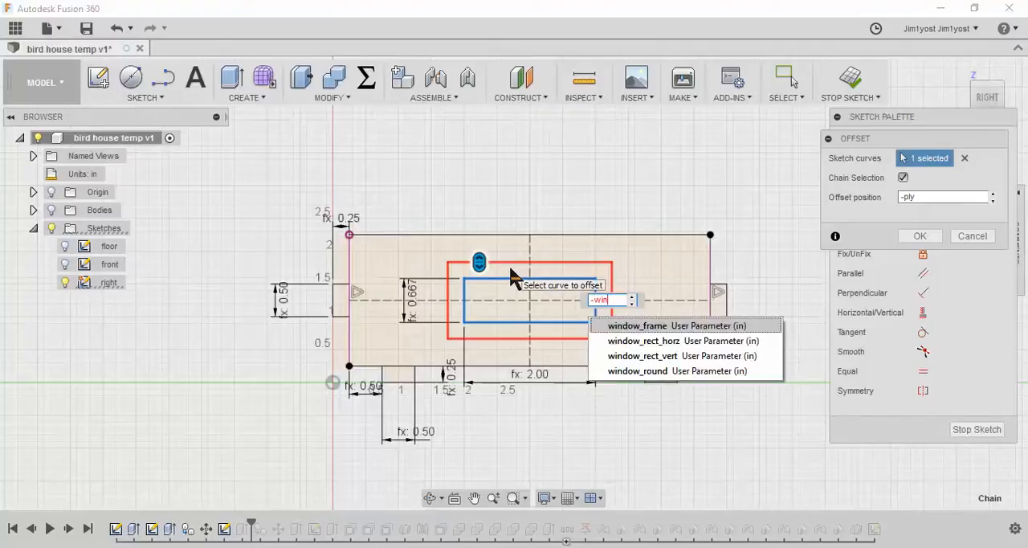
{"action": "key", "text": "Return"}
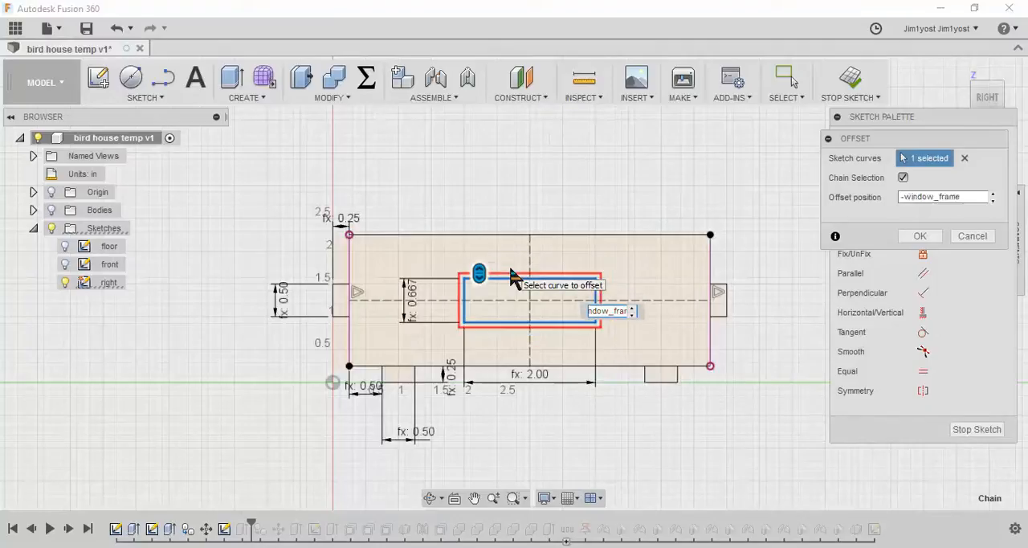
{"action": "key", "text": "Return"}
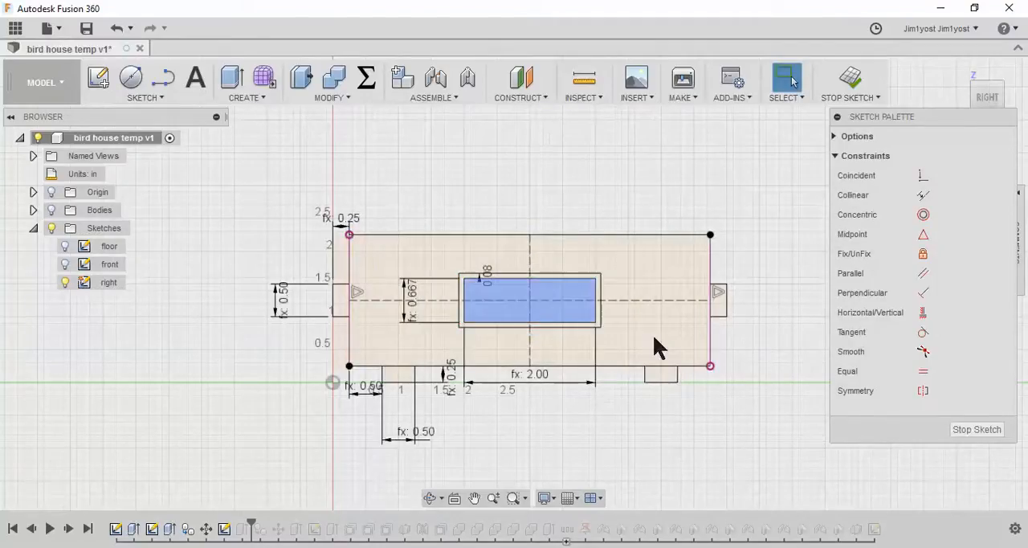
Draw four two-point rectangles from the window's inner corners toward its center, the upper-right one about 0.65 by 0.14 in
{"action": "scroll", "coordinate": [624, 314], "scroll_direction": "up", "scroll_amount": 3}
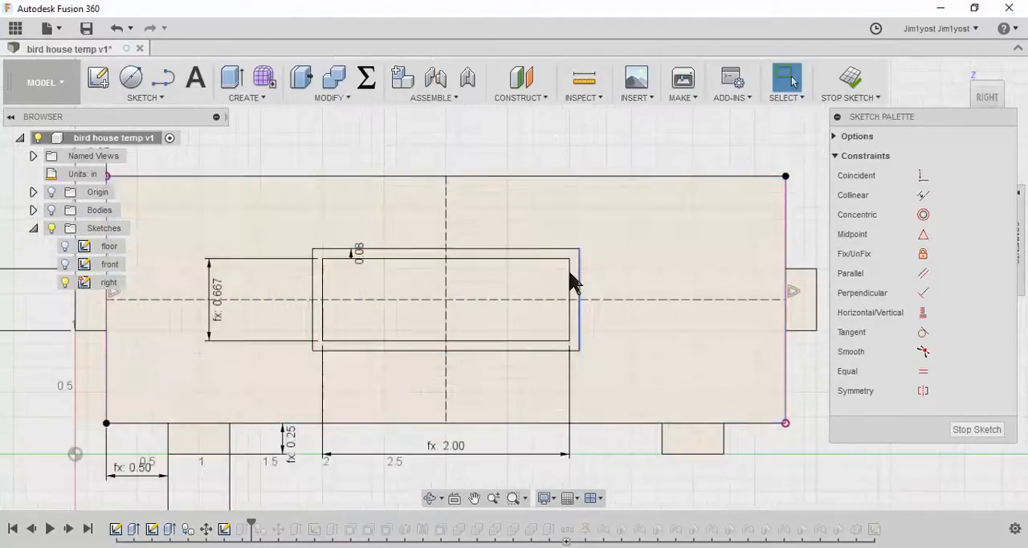
{"action": "left_click", "coordinate": [160, 95]}
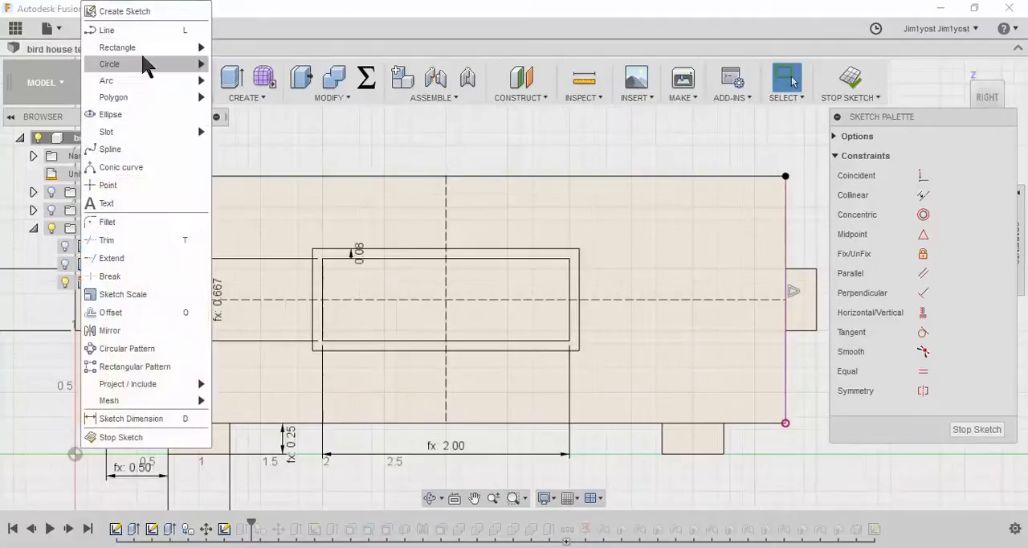
{"action": "mouse_move", "coordinate": [146, 49]}
{"action": "left_click", "coordinate": [241, 50]}
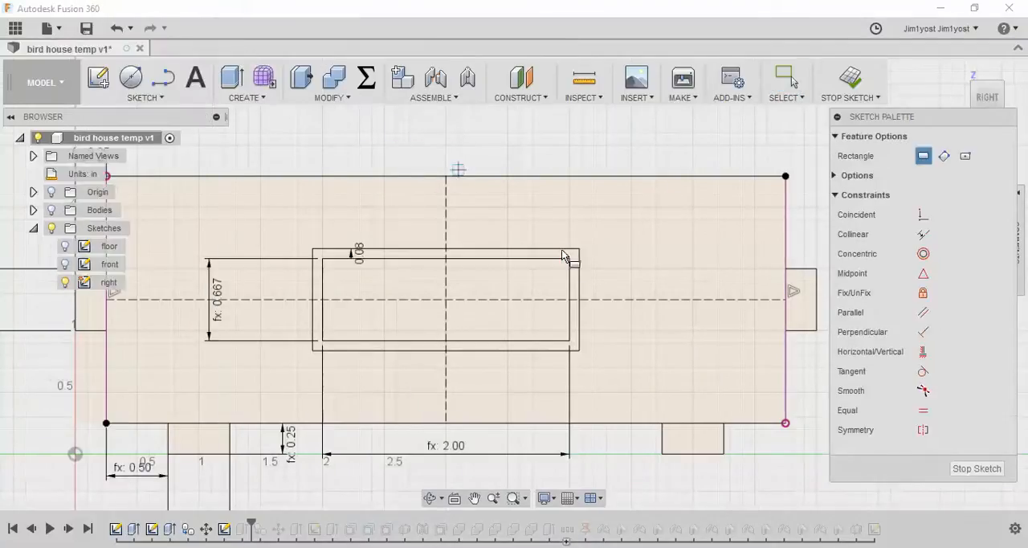
{"action": "left_click", "coordinate": [556, 259]}
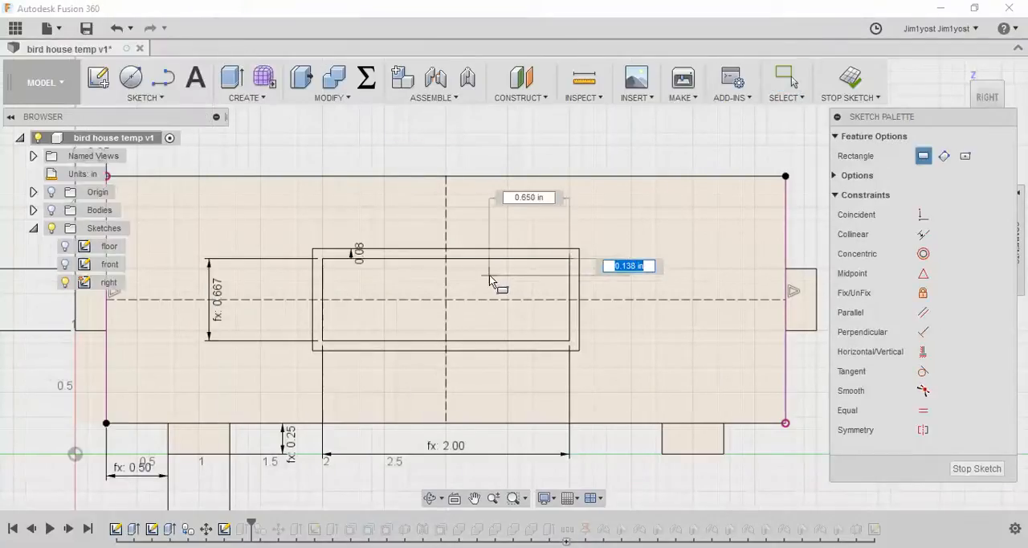
{"action": "left_click", "coordinate": [489, 276]}
{"action": "left_click", "coordinate": [323, 260]}
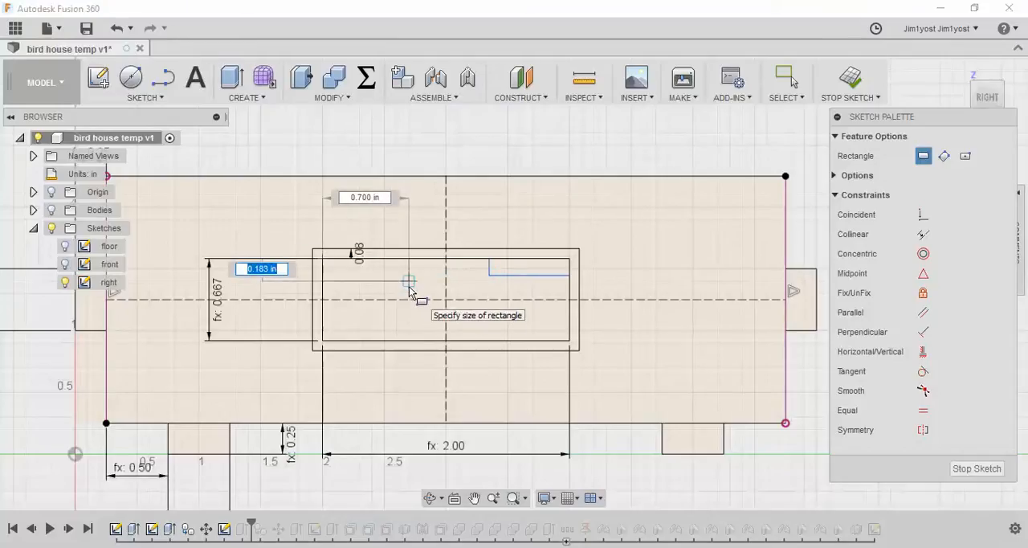
{"action": "left_click", "coordinate": [416, 291]}
{"action": "left_click", "coordinate": [323, 341]}
{"action": "left_click", "coordinate": [396, 306]}
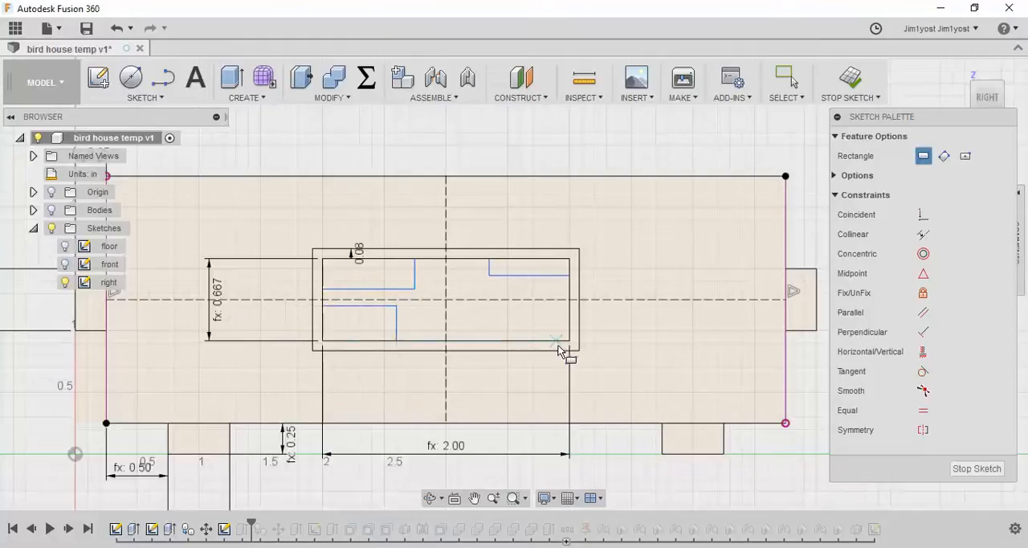
{"action": "left_click", "coordinate": [568, 341]}
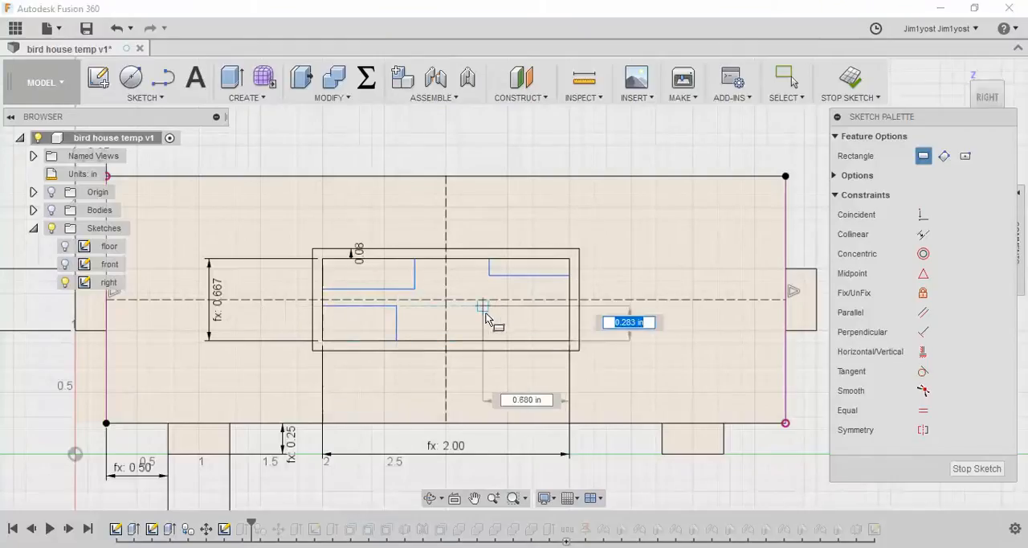
{"action": "left_click", "coordinate": [483, 318]}
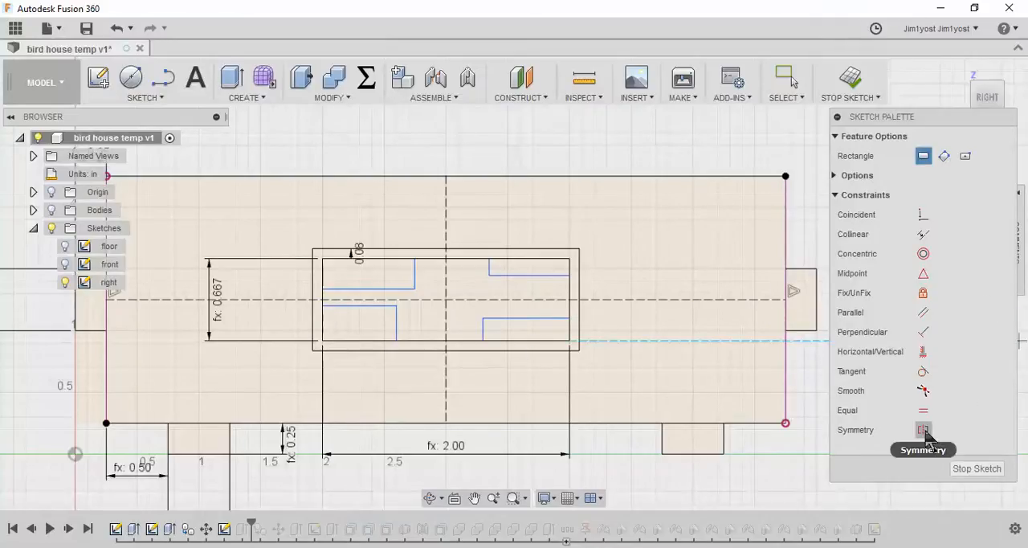
Make the inner vertical edges of the two upper pane rectangles symmetric about the vertical construction line
{"action": "left_click", "coordinate": [924, 430]}
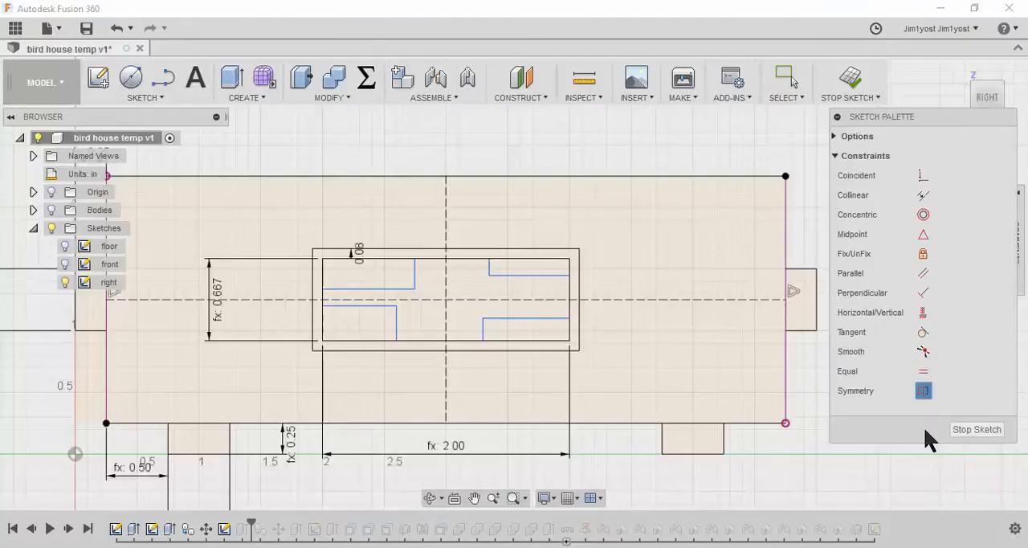
{"action": "left_click", "coordinate": [415, 277]}
{"action": "left_click", "coordinate": [489, 273]}
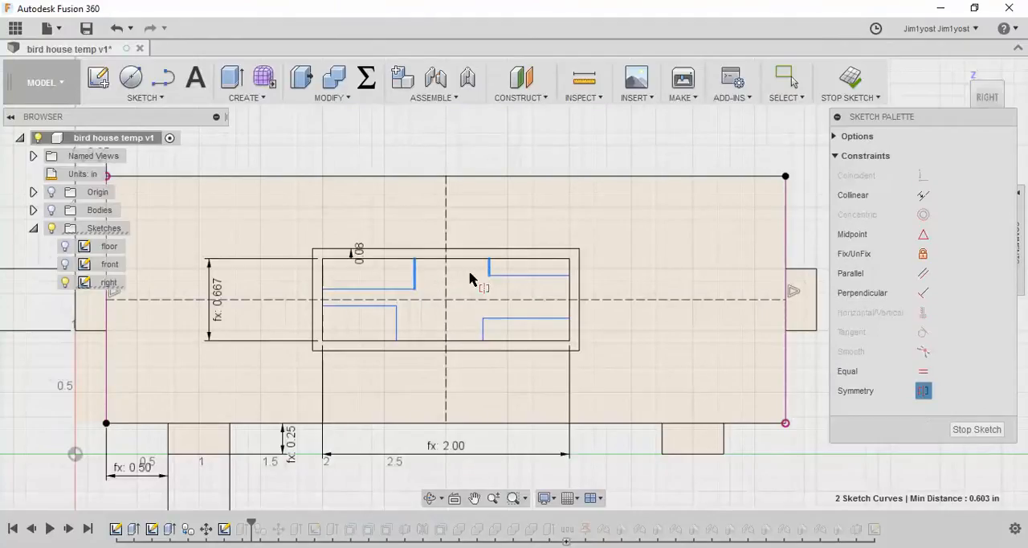
{"action": "left_click", "coordinate": [446, 281]}
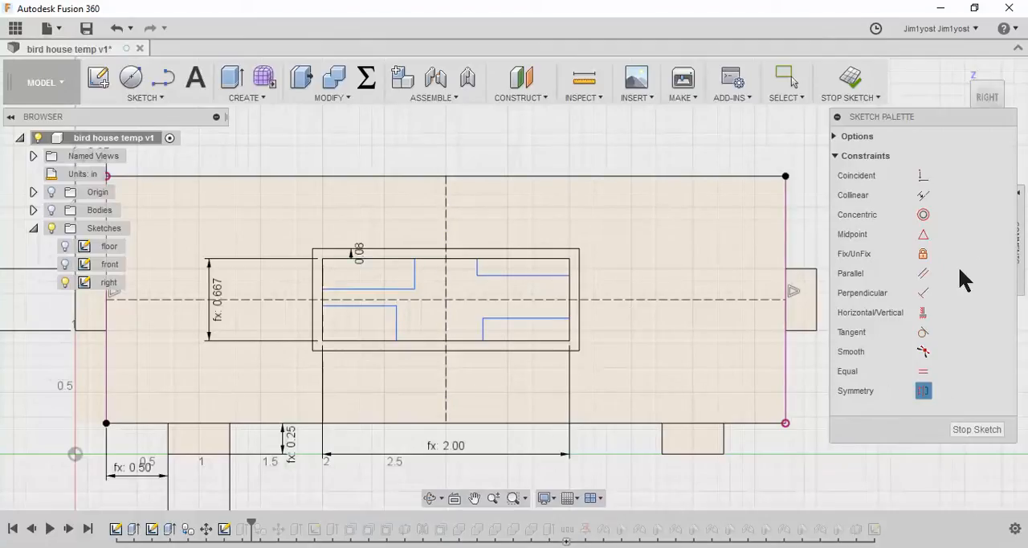
Make the inner vertical edges of the upper and lower panes collinear on each side and pull them slightly closer to the vertical centerline
{"action": "left_click", "coordinate": [924, 195]}
{"action": "left_click", "coordinate": [415, 280]}
{"action": "left_click", "coordinate": [396, 327]}
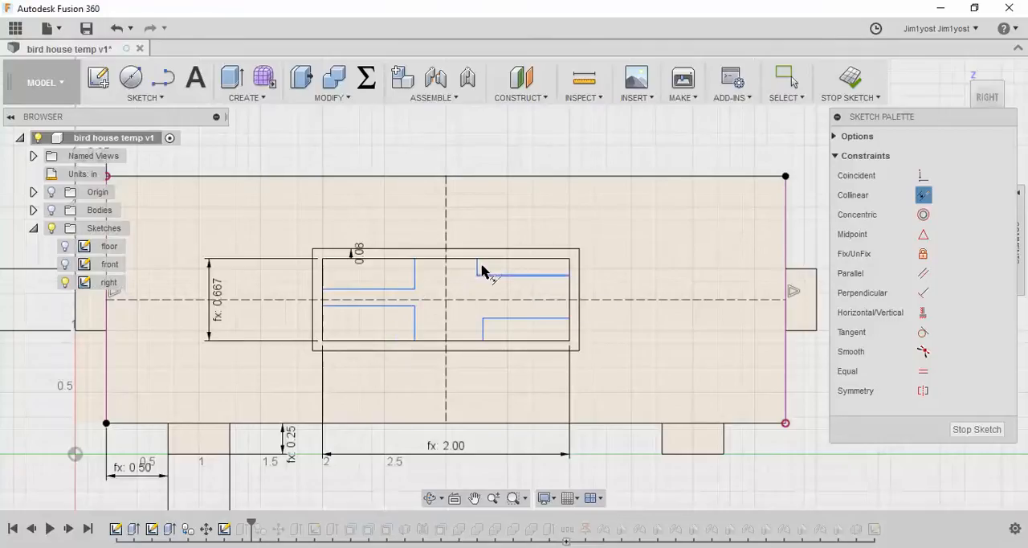
{"action": "left_click", "coordinate": [477, 271]}
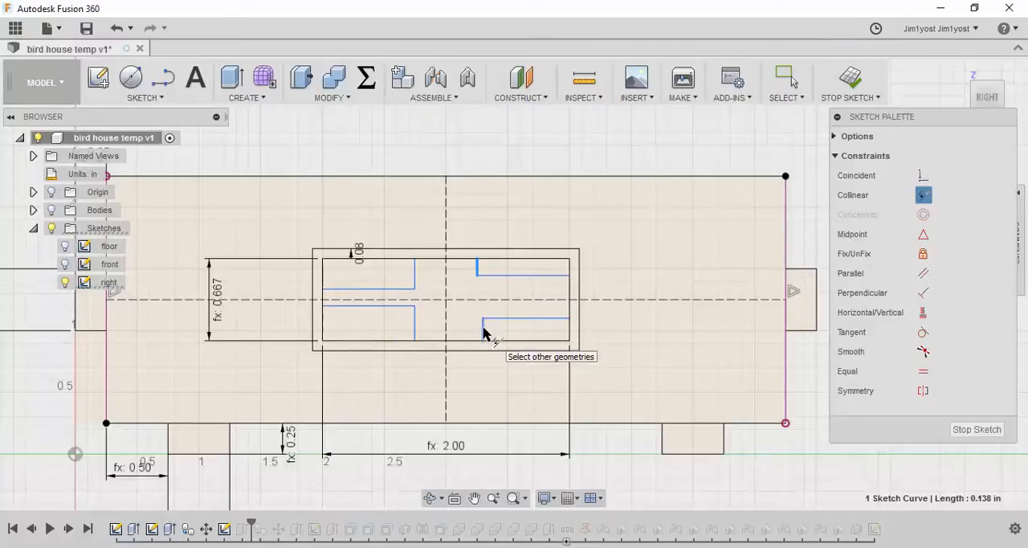
{"action": "left_click", "coordinate": [483, 333]}
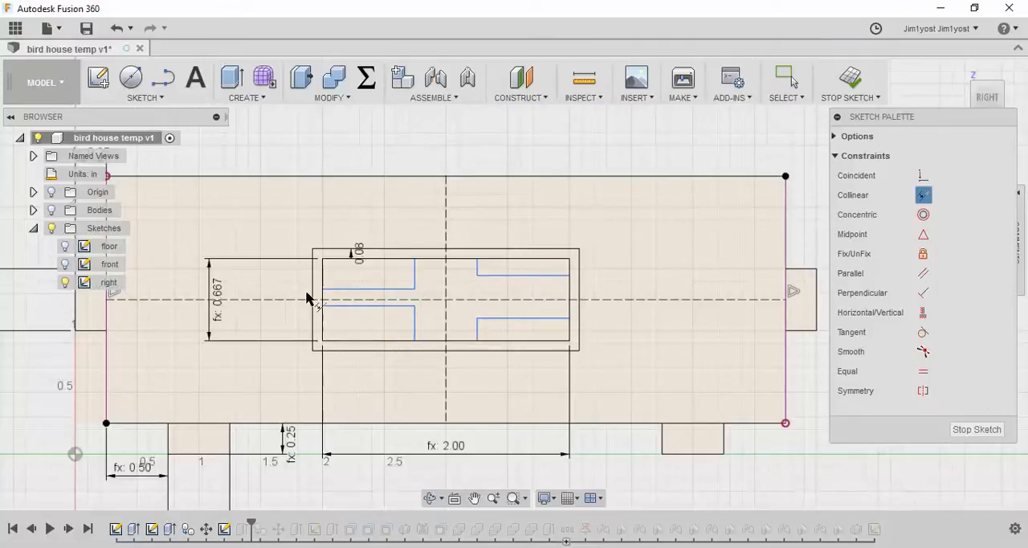
{"action": "key", "text": "Escape"}
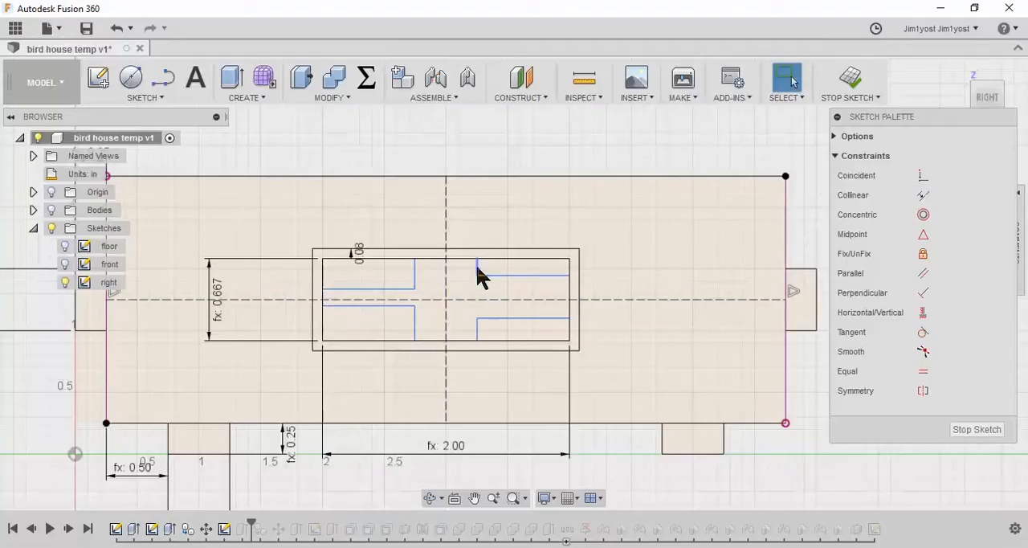
{"action": "mouse_move", "coordinate": [477, 274]}
{"action": "left_mouse_down"}
{"action": "mouse_move", "coordinate": [458, 271]}
{"action": "mouse_move", "coordinate": [482, 275]}
{"action": "mouse_move", "coordinate": [469, 275]}
{"action": "left_mouse_up"}
{"action": "left_click", "coordinate": [932, 432]}
{"action": "left_click", "coordinate": [516, 320]}
{"action": "left_click", "coordinate": [517, 319]}
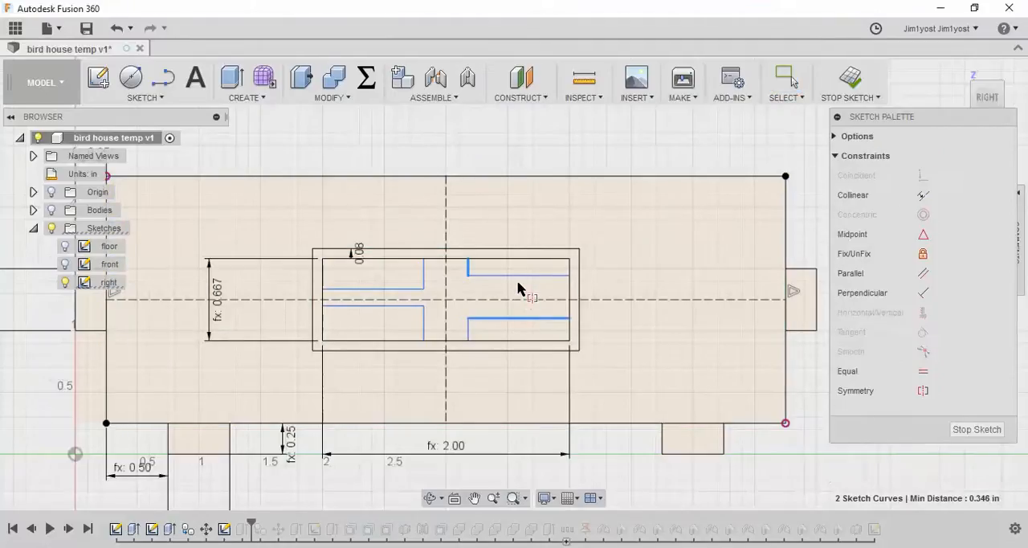
{"action": "left_click", "coordinate": [521, 276]}
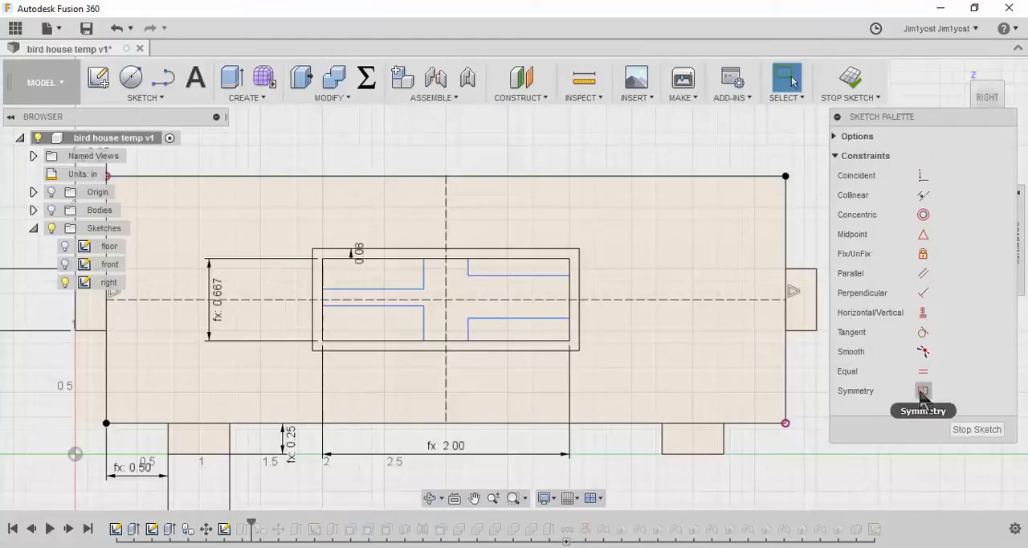
Make the inner horizontal edges of the two right-hand panes symmetric about the horizontal construction line
{"action": "left_click", "coordinate": [923, 392]}
{"action": "left_click", "coordinate": [517, 276]}
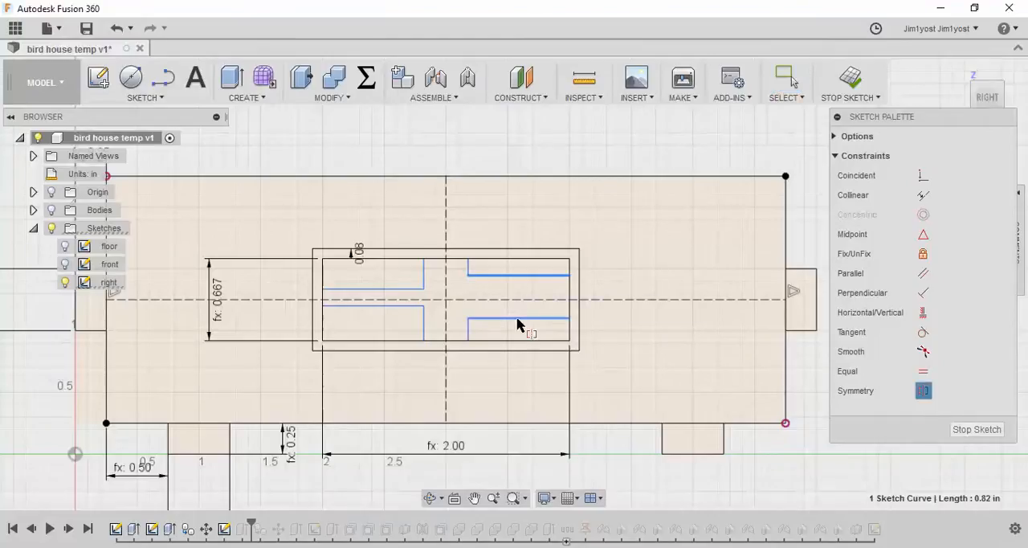
{"action": "left_click", "coordinate": [517, 319]}
{"action": "left_click", "coordinate": [516, 299]}
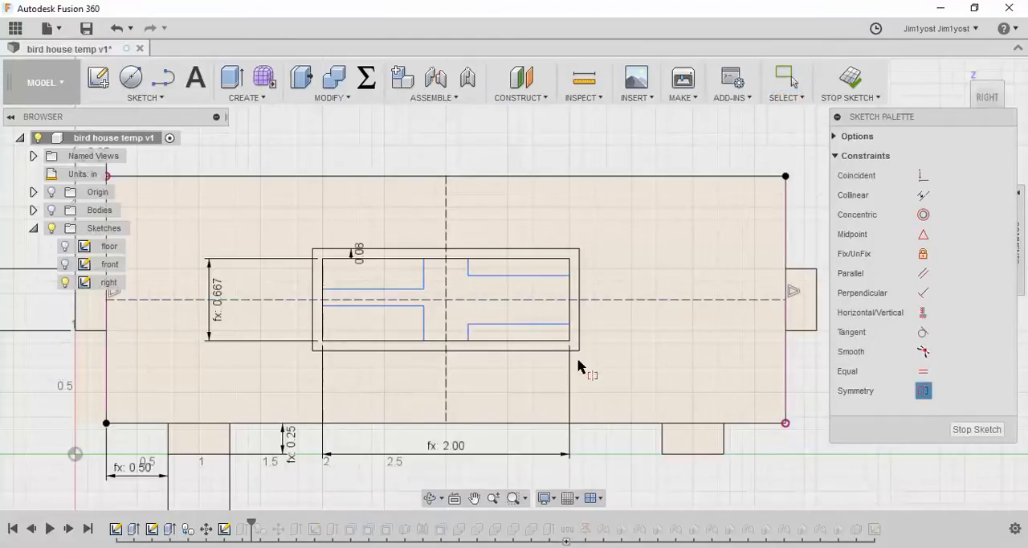
Make the inner horizontal edges of the left panes collinear with those of the right panes, both upper and lower
{"action": "left_click", "coordinate": [923, 195]}
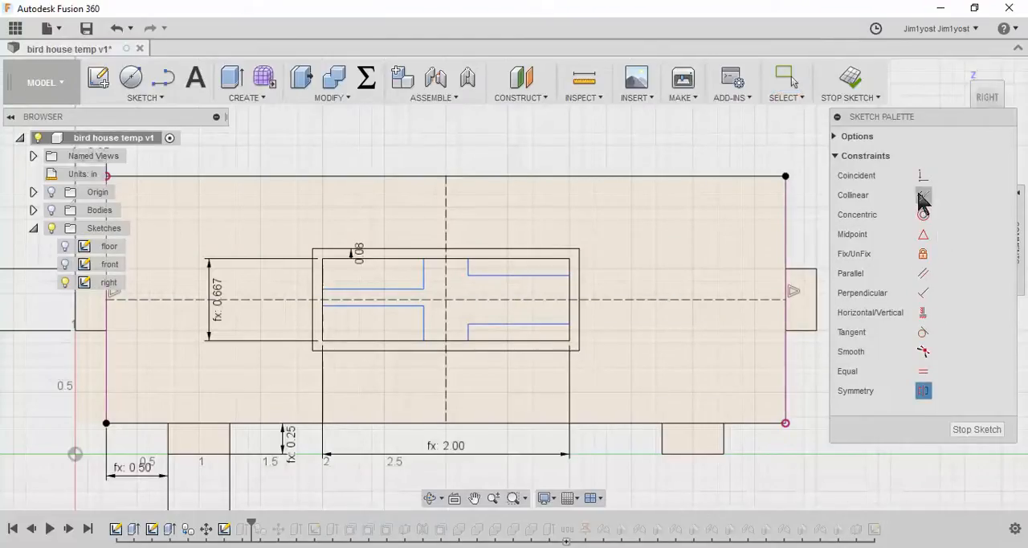
{"action": "left_click", "coordinate": [488, 275]}
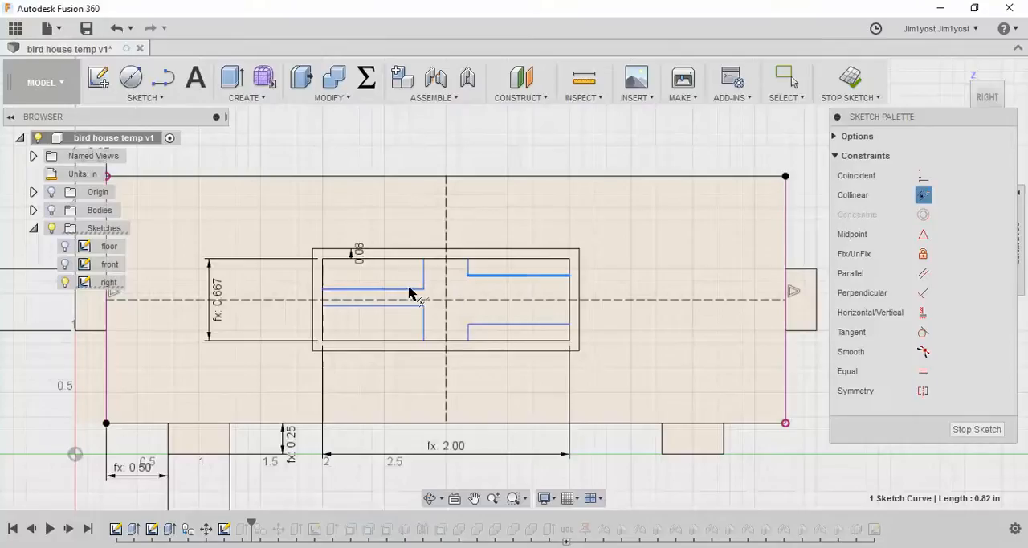
{"action": "left_click", "coordinate": [409, 289]}
{"action": "left_click", "coordinate": [487, 326]}
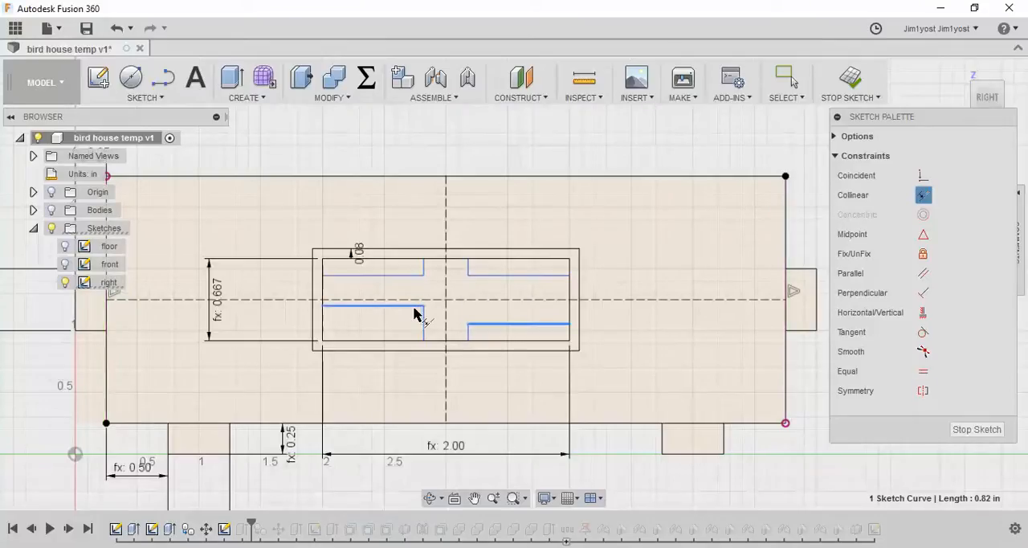
{"action": "left_click", "coordinate": [417, 312]}
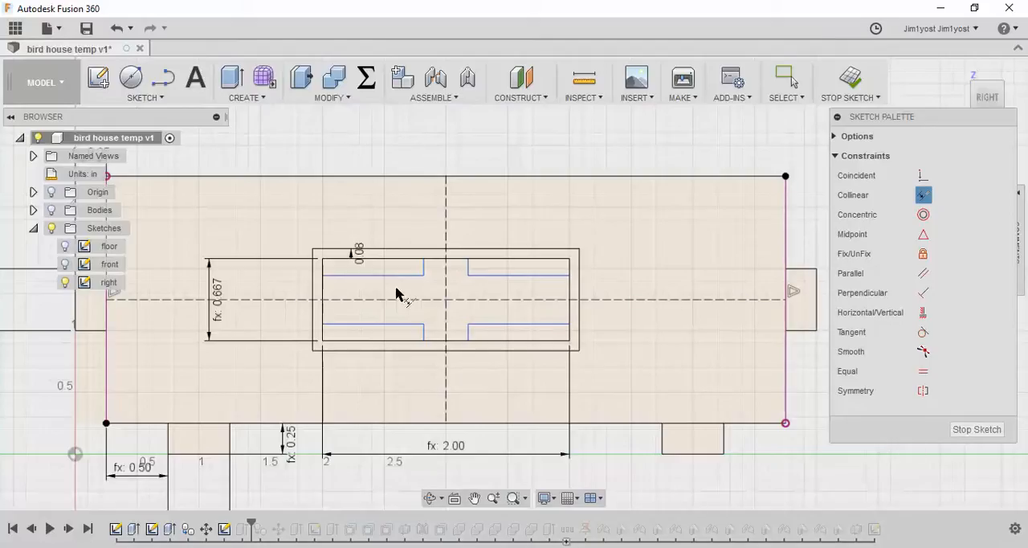
{"action": "key", "text": "Escape"}
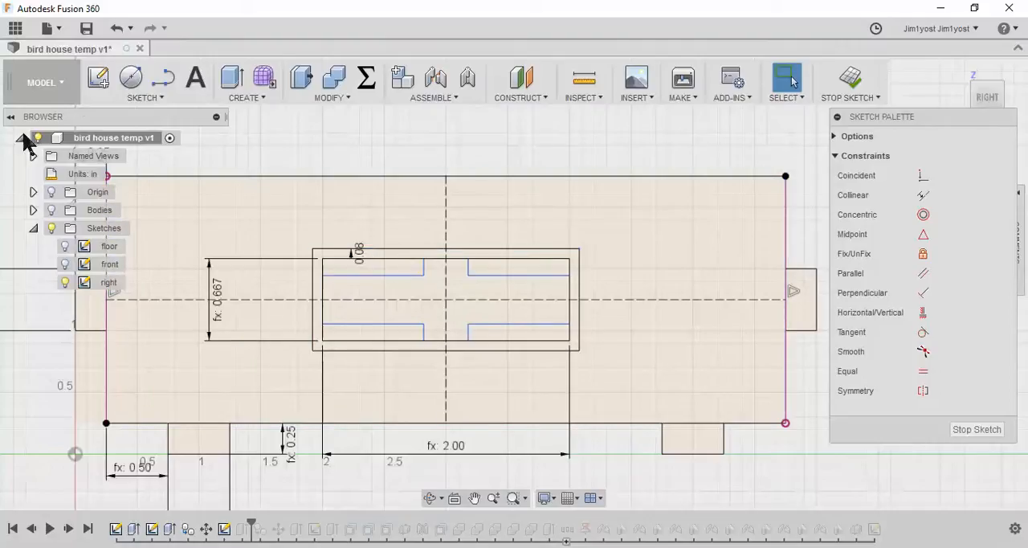
Dimension the gap between the inner vertical edges of the two upper panes with the window_frame parameter
{"action": "left_click", "coordinate": [157, 99]}
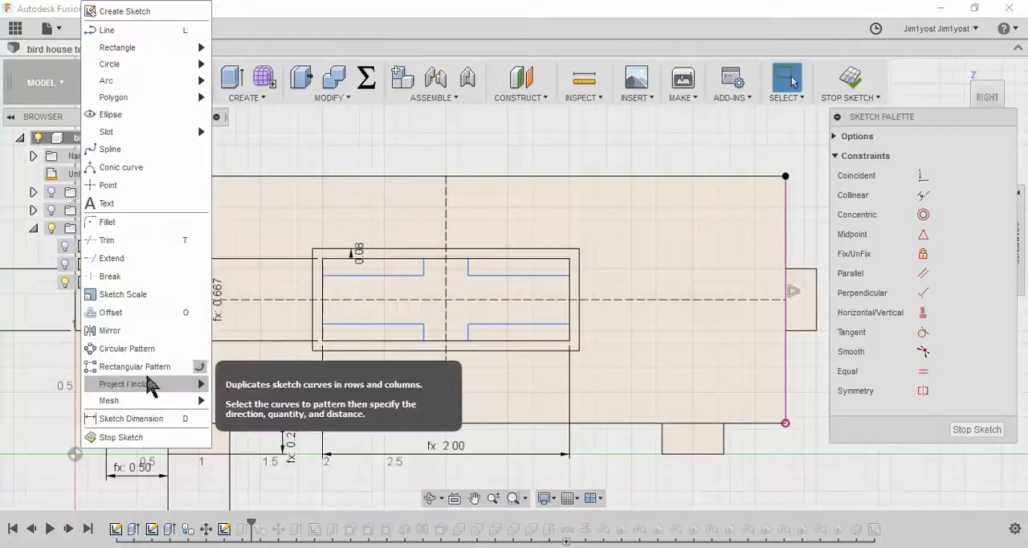
{"action": "left_click", "coordinate": [152, 420]}
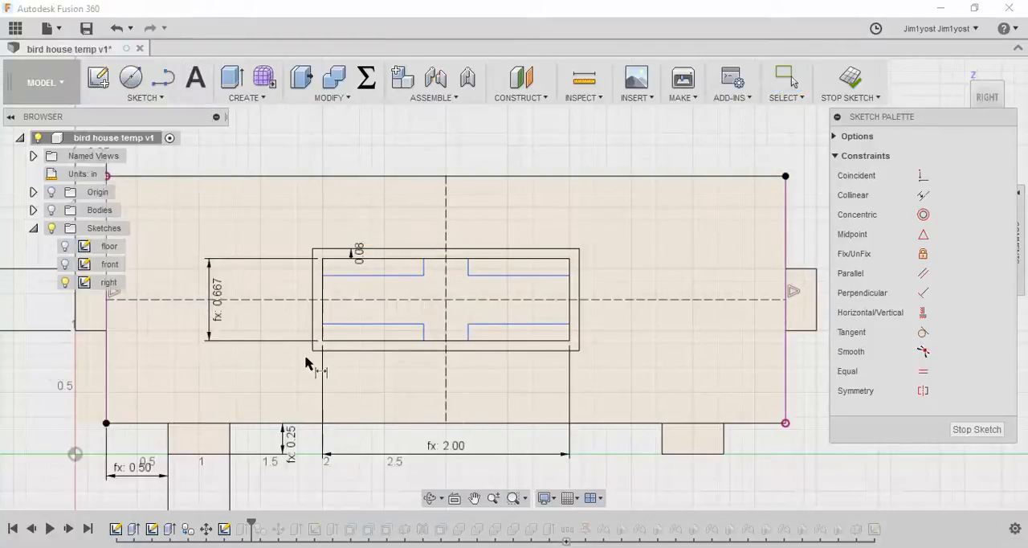
{"action": "left_click", "coordinate": [424, 270]}
{"action": "left_click", "coordinate": [469, 269]}
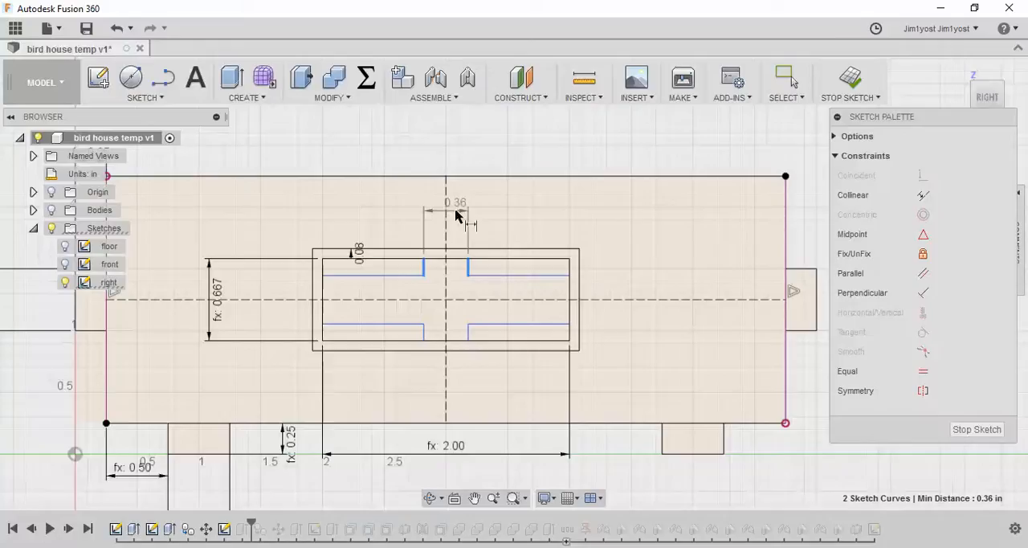
{"action": "left_click", "coordinate": [455, 220]}
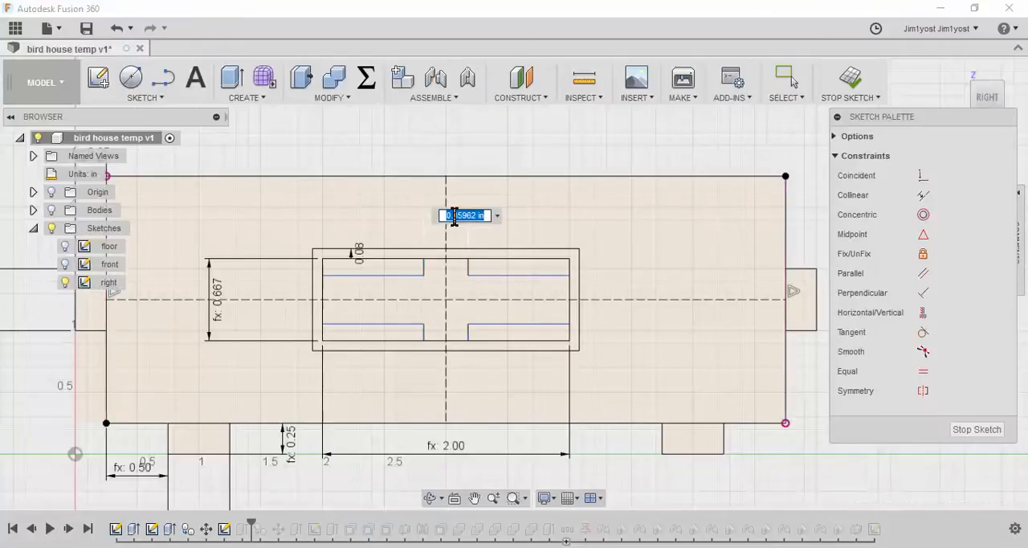
{"action": "type", "text": "win"}
{"action": "key", "text": "Return"}
{"action": "key", "text": "Return"}
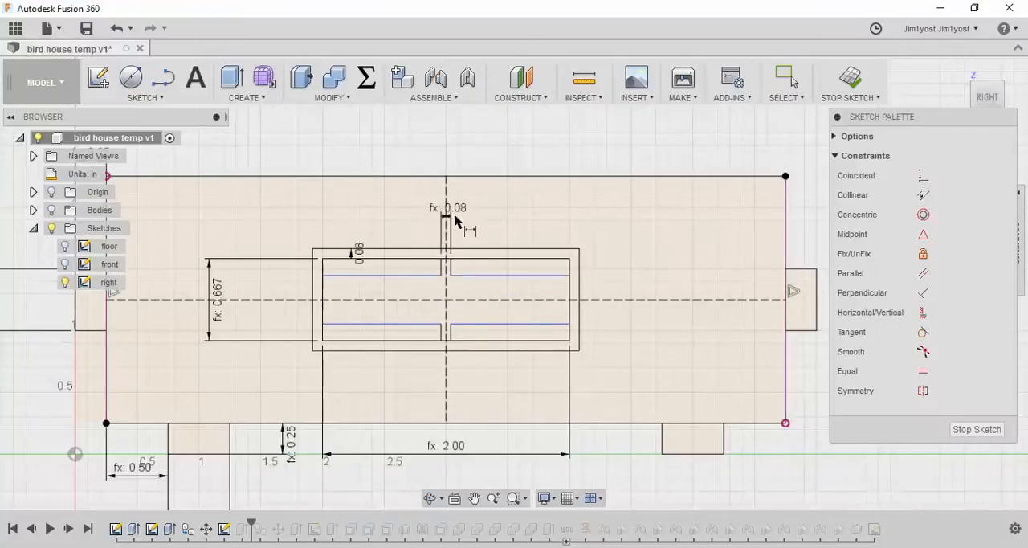
{"action": "left_click", "coordinate": [550, 276]}
{"action": "left_click", "coordinate": [550, 324]}
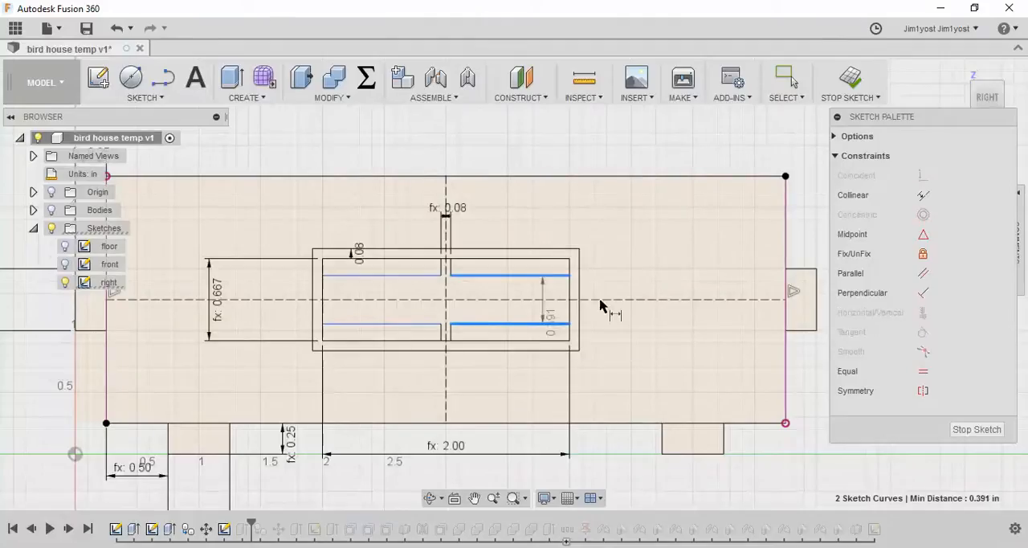
{"action": "key", "text": "Escape"}
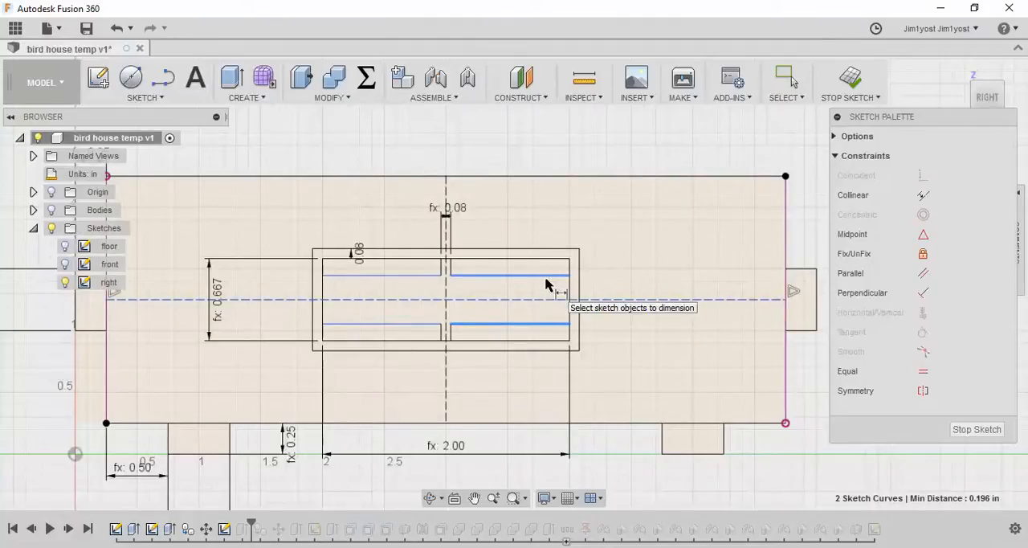
{"action": "key", "text": "Escape"}
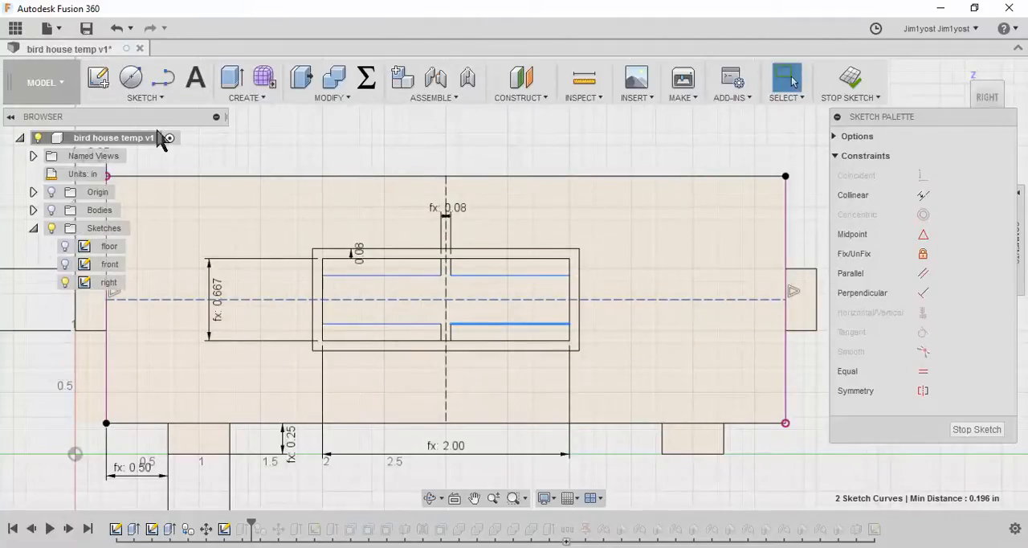
{"action": "left_click", "coordinate": [155, 95]}
{"action": "left_click", "coordinate": [131, 420]}
{"action": "key", "text": "Escape"}
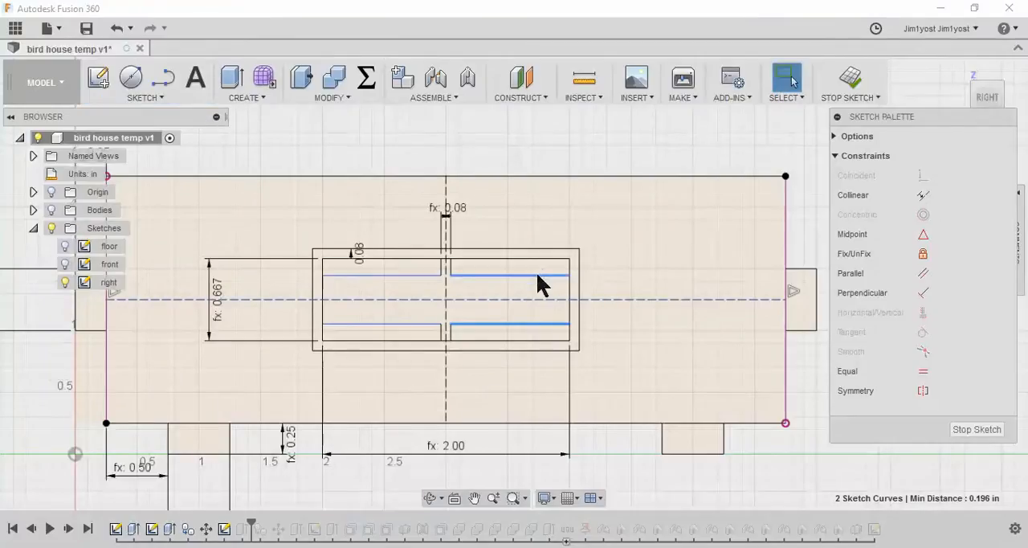
{"action": "left_click", "coordinate": [533, 275]}
{"action": "key", "text": "Escape"}
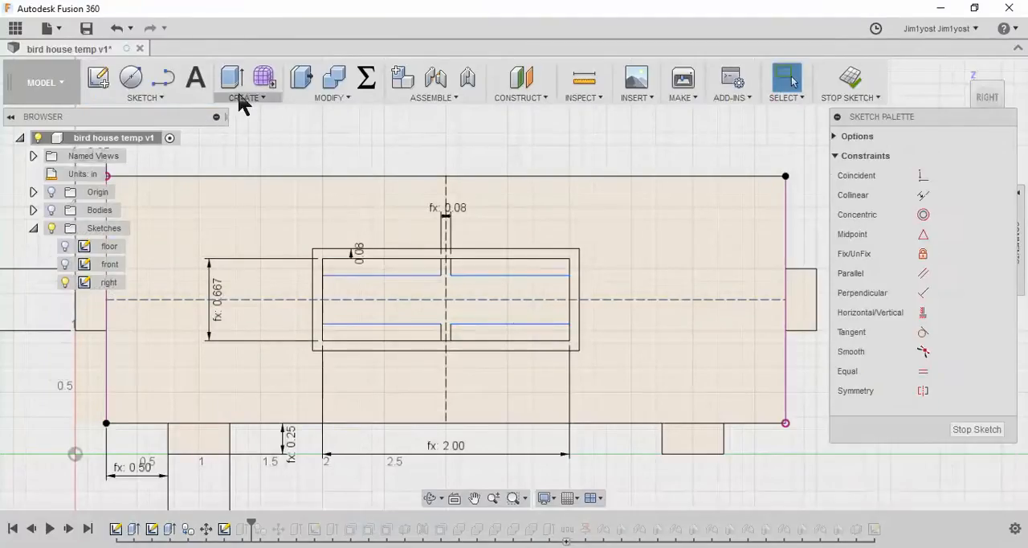
Dimension the gap between the inner horizontal edges of the right-hand panes with the window_frame parameter and finish the sketch
{"action": "left_click", "coordinate": [158, 95]}
{"action": "left_click", "coordinate": [142, 422]}
{"action": "left_click", "coordinate": [530, 275]}
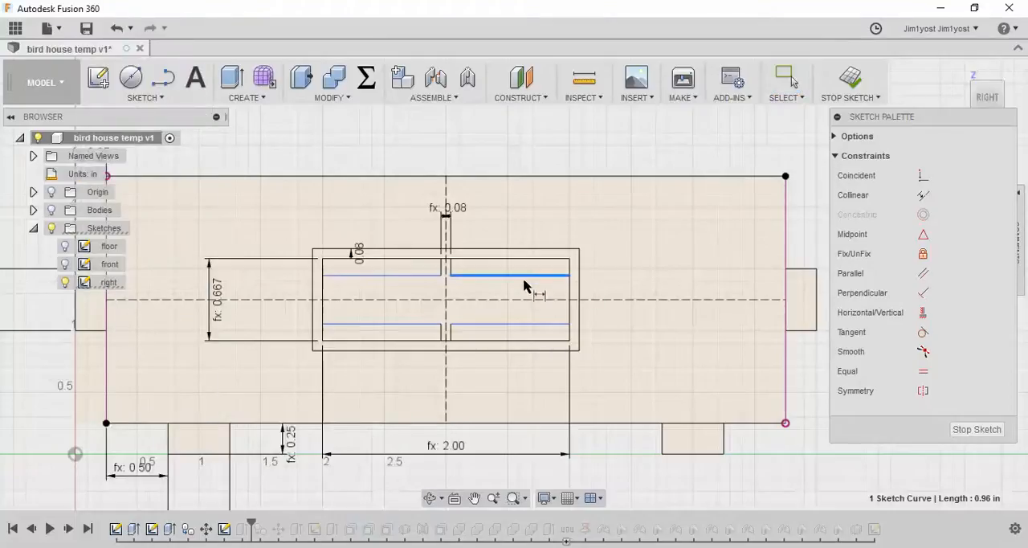
{"action": "left_click", "coordinate": [524, 325]}
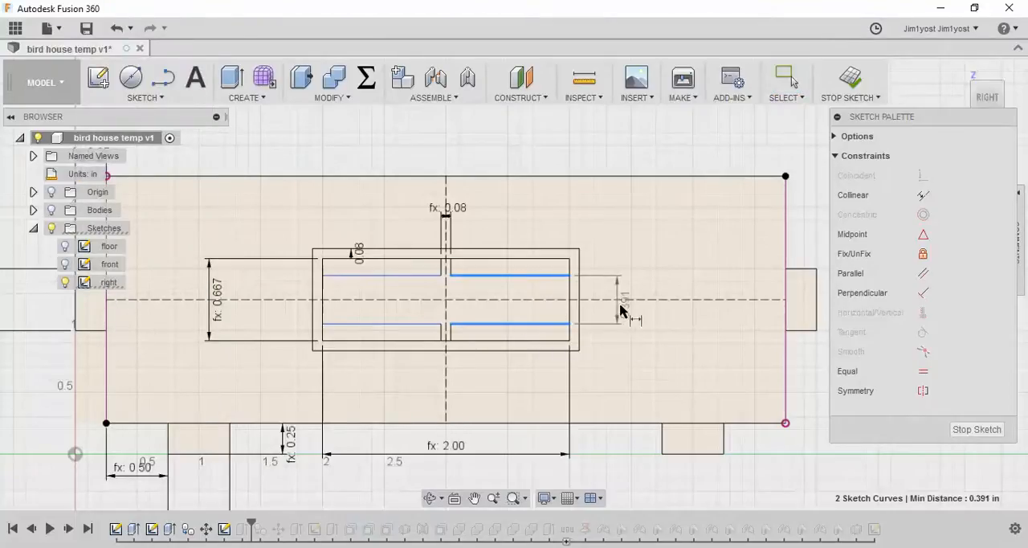
{"action": "left_click", "coordinate": [675, 322]}
{"action": "type", "text": "wiu"}
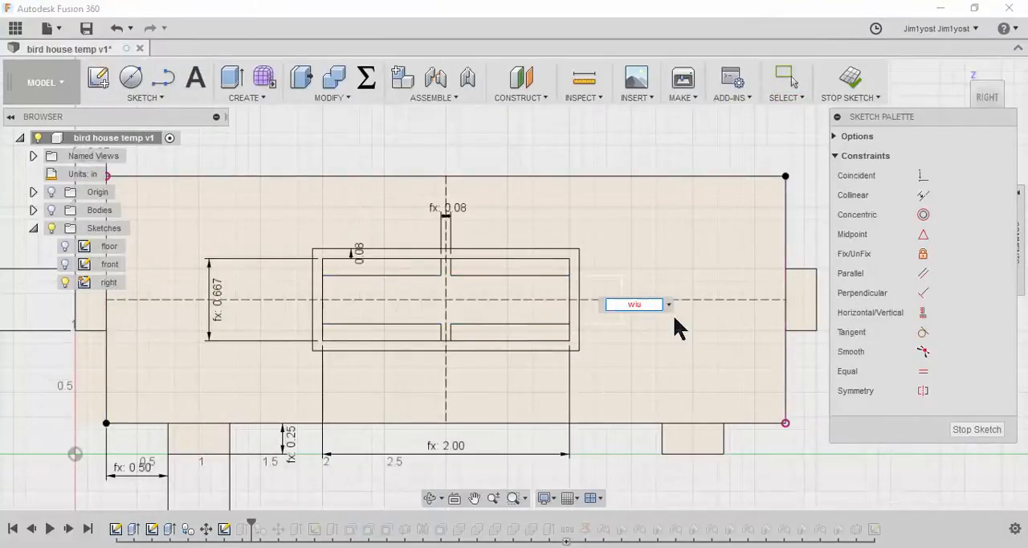
{"action": "key", "text": "BackSpace"}
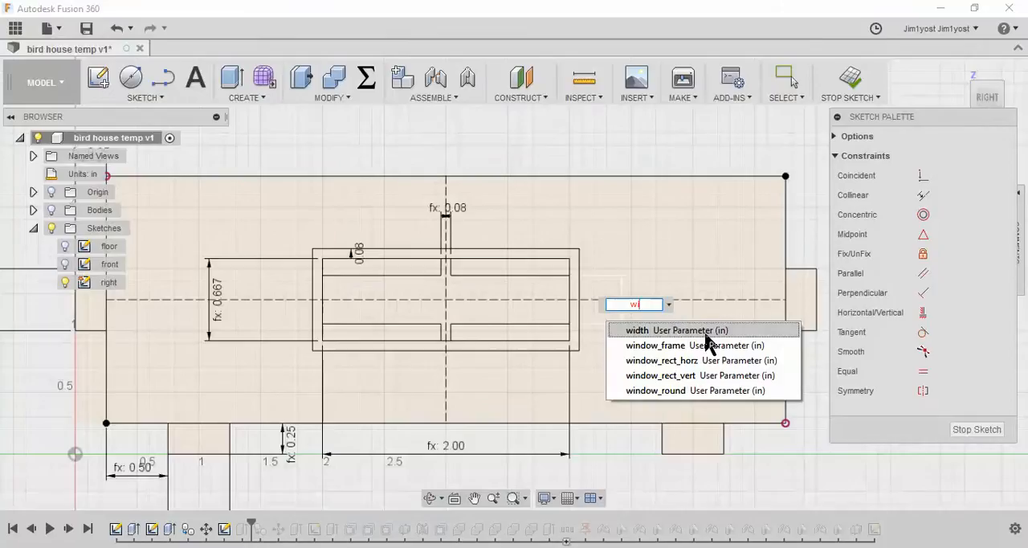
{"action": "left_click", "coordinate": [701, 344]}
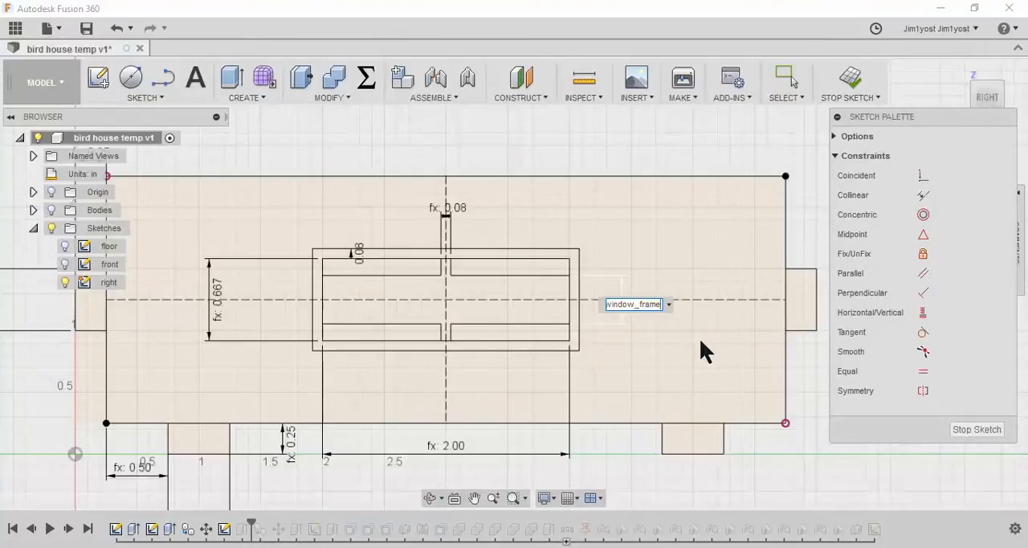
{"action": "key", "text": "Return"}
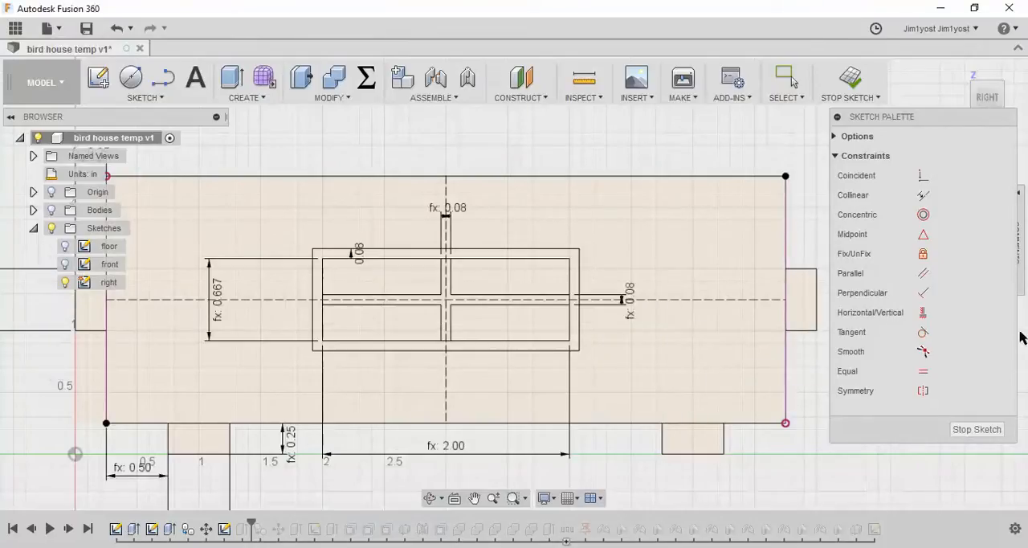
{"action": "left_click", "coordinate": [853, 79]}
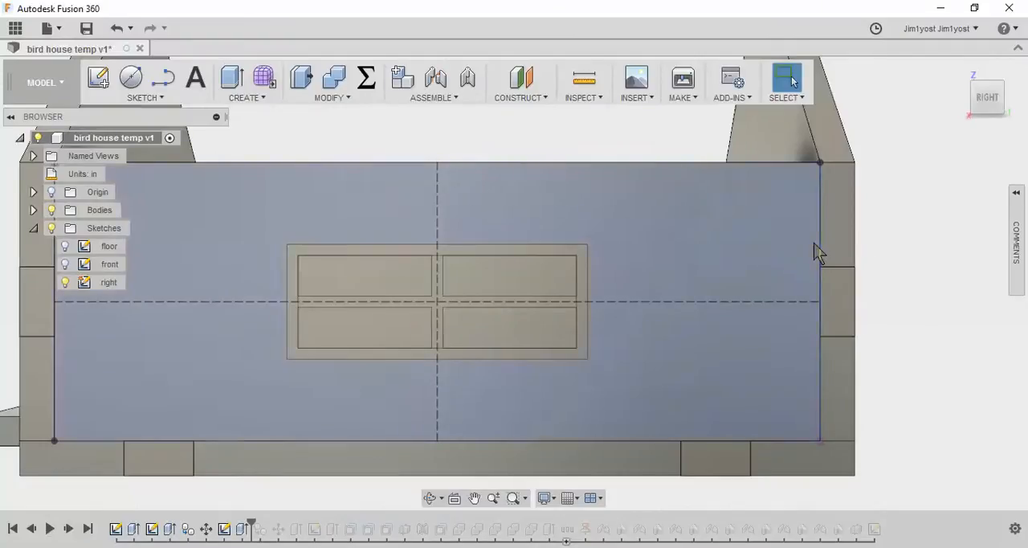
Extrude the four window pane profiles as a cut through the right wall with a distance of -ply
{"action": "scroll", "coordinate": [800, 259], "scroll_direction": "down", "scroll_amount": 2}
{"action": "middle_click_drag", "start_coordinate": [597, 237], "coordinate": [572, 269], "text": "shift"}
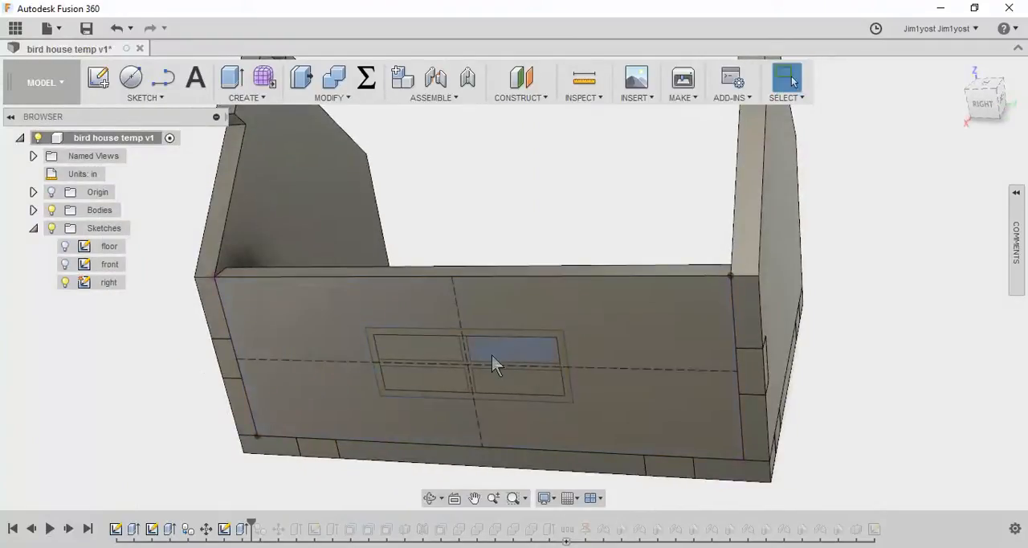
{"action": "left_click", "coordinate": [231, 78]}
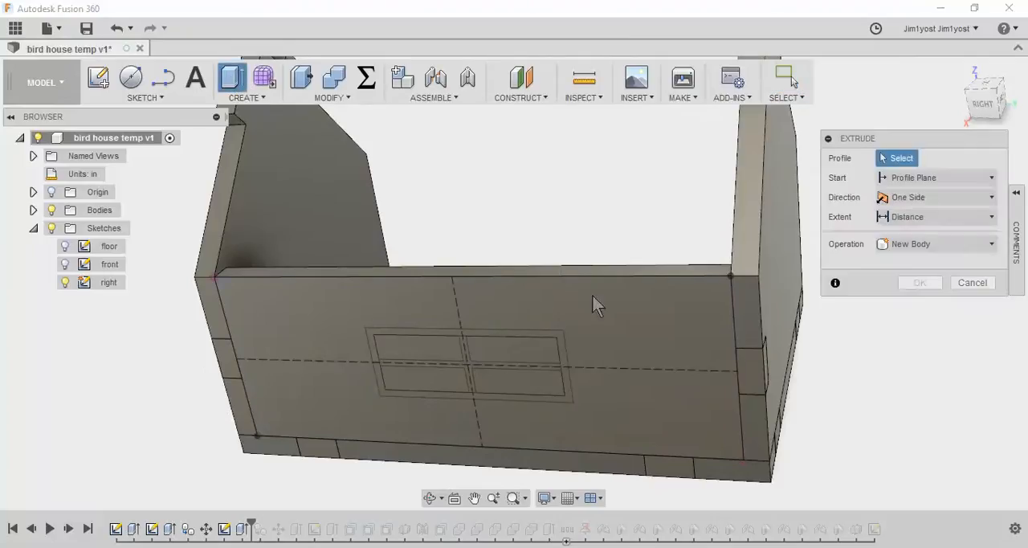
{"action": "left_click", "coordinate": [419, 353]}
{"action": "left_click", "coordinate": [510, 348]}
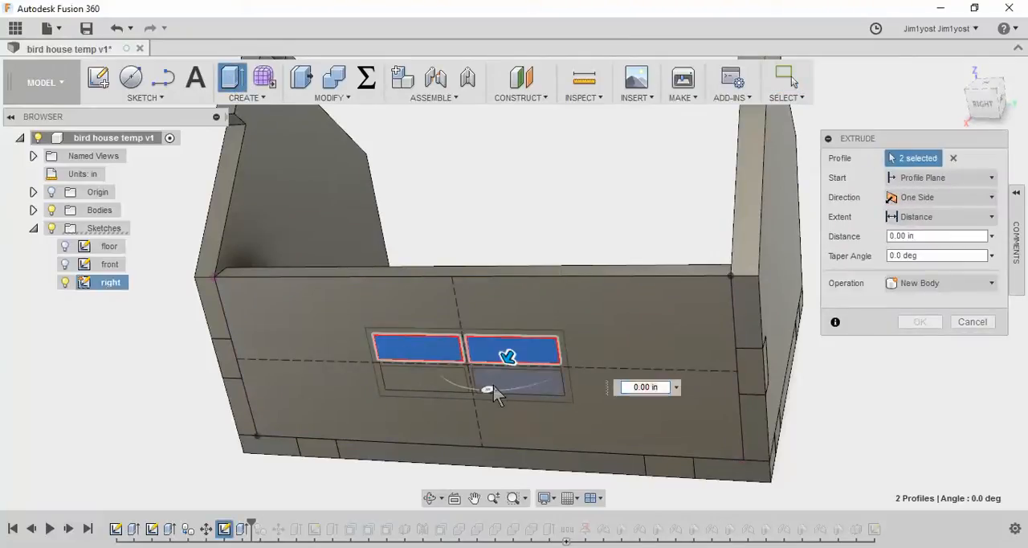
{"action": "left_click", "coordinate": [514, 386]}
{"action": "left_click", "coordinate": [444, 383]}
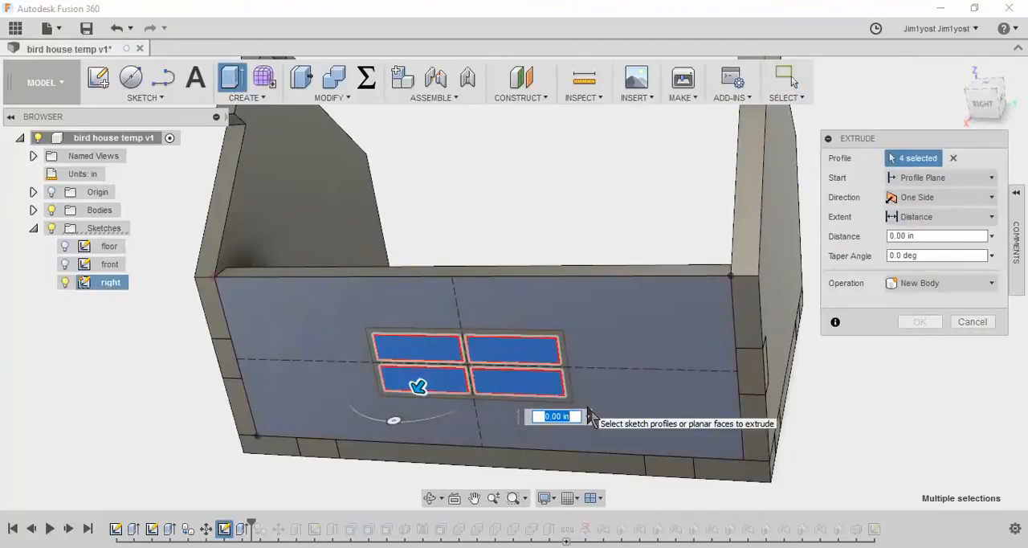
{"action": "type", "text": "-pl"}
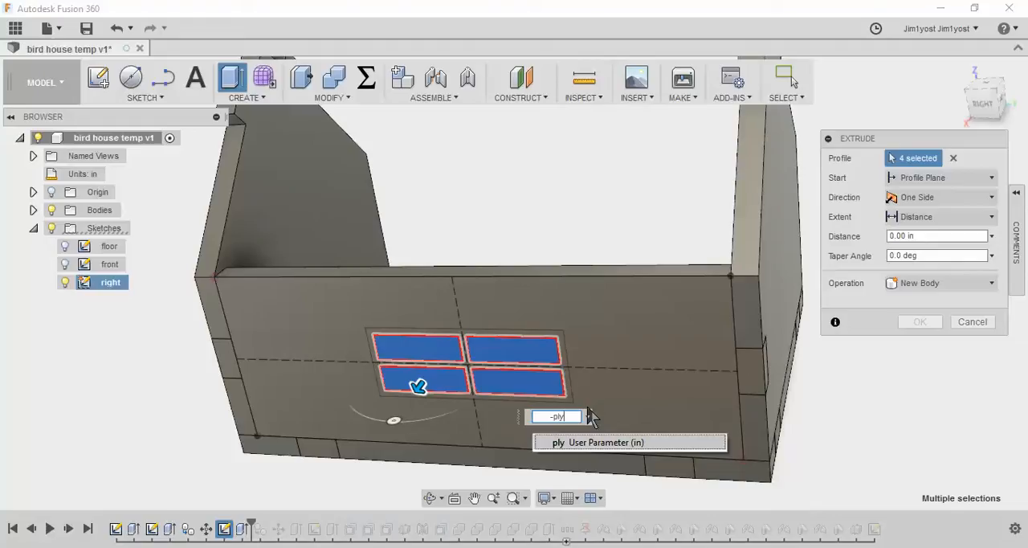
{"action": "type", "text": "y"}
{"action": "key", "text": "Return"}
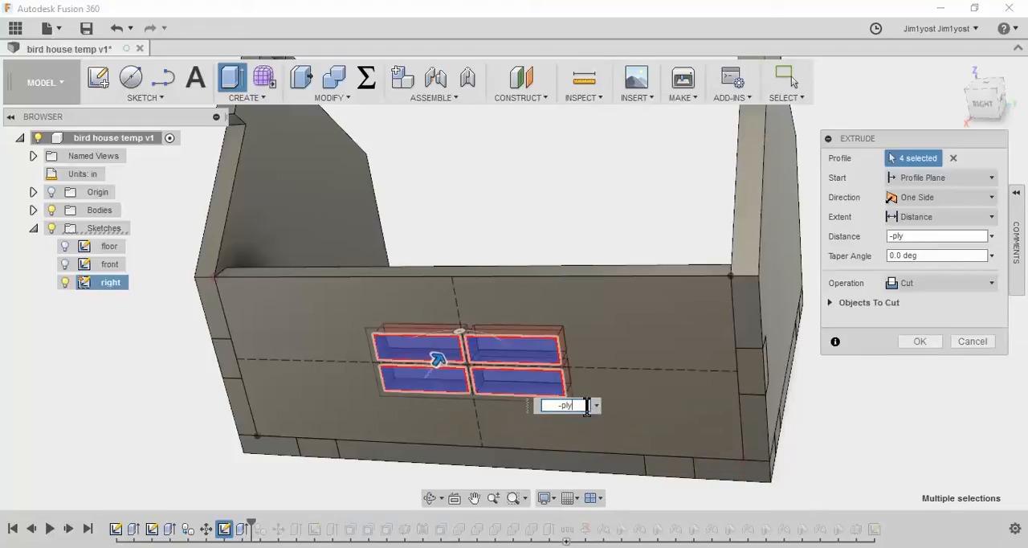
{"action": "left_click", "coordinate": [923, 344]}
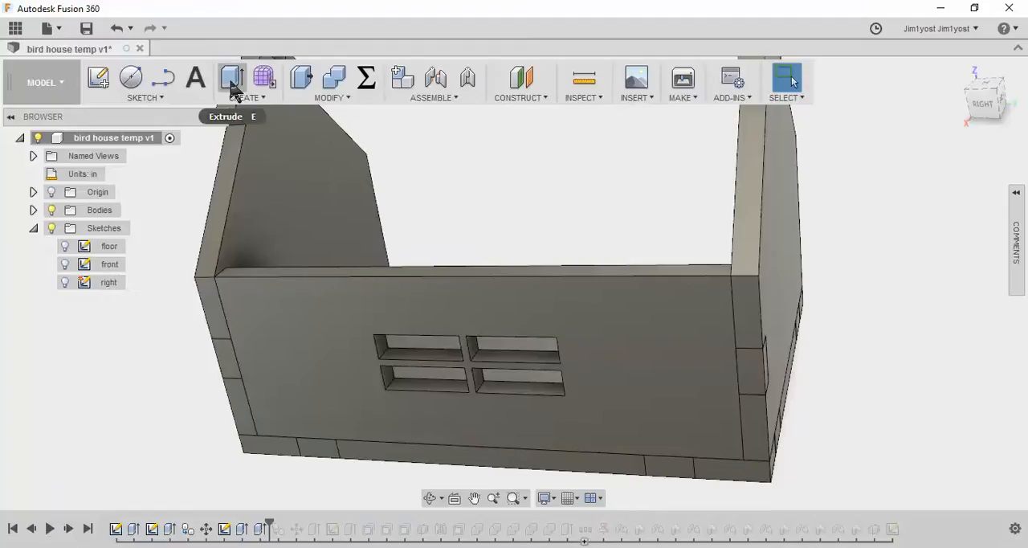
Show the right sketch again and extrude the outer window frame profile outward by ply as a new component
{"action": "left_click", "coordinate": [231, 78]}
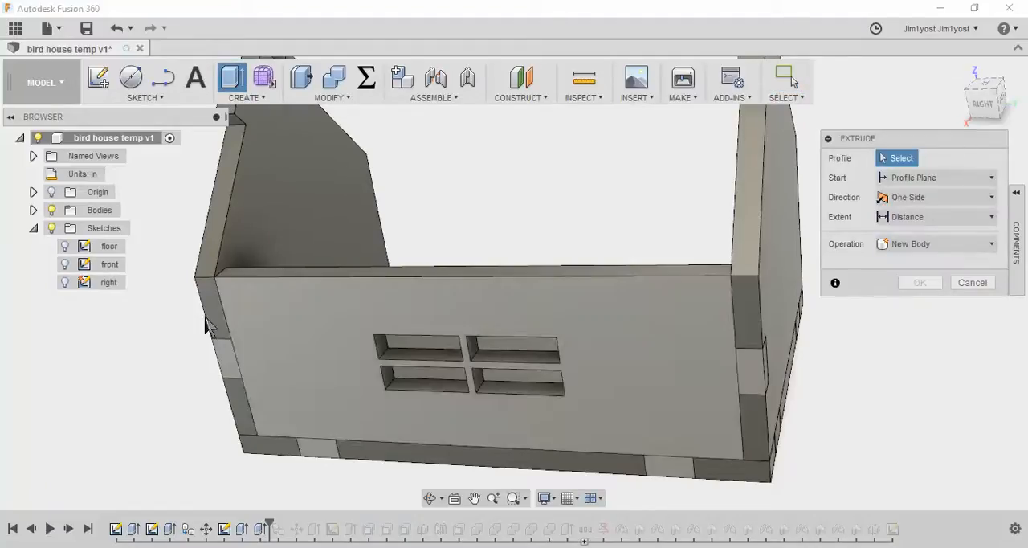
{"action": "left_click", "coordinate": [63, 281]}
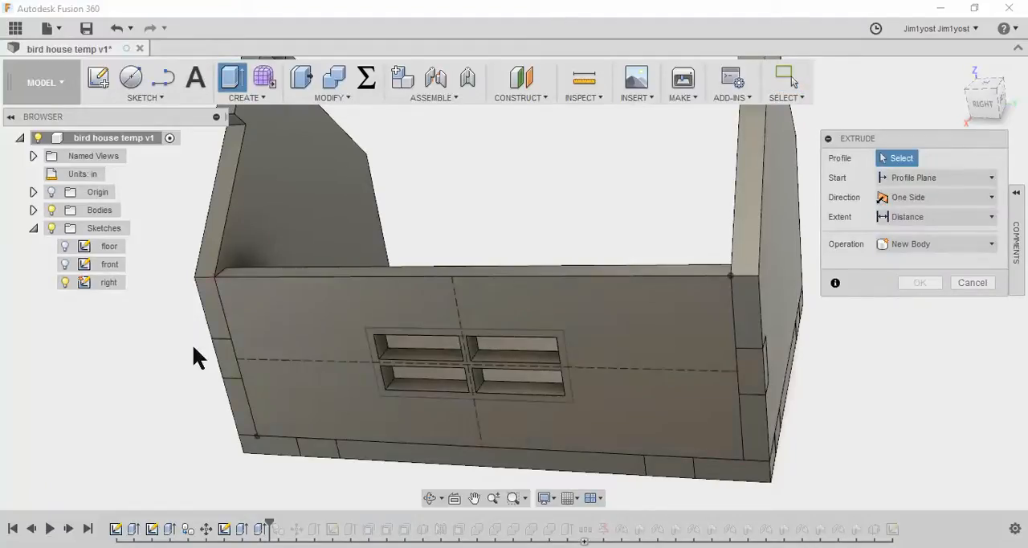
{"action": "left_click", "coordinate": [371, 340]}
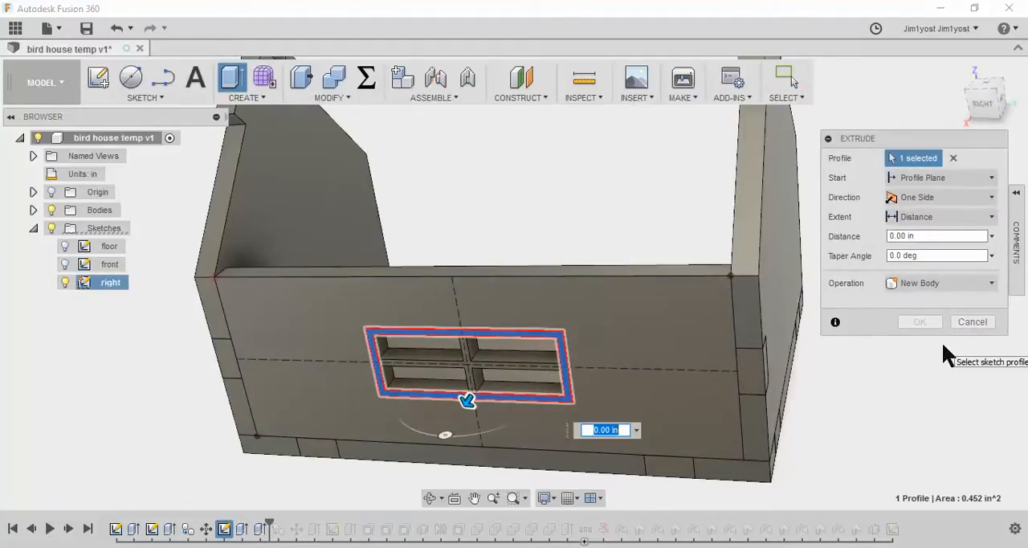
{"action": "type", "text": "ply"}
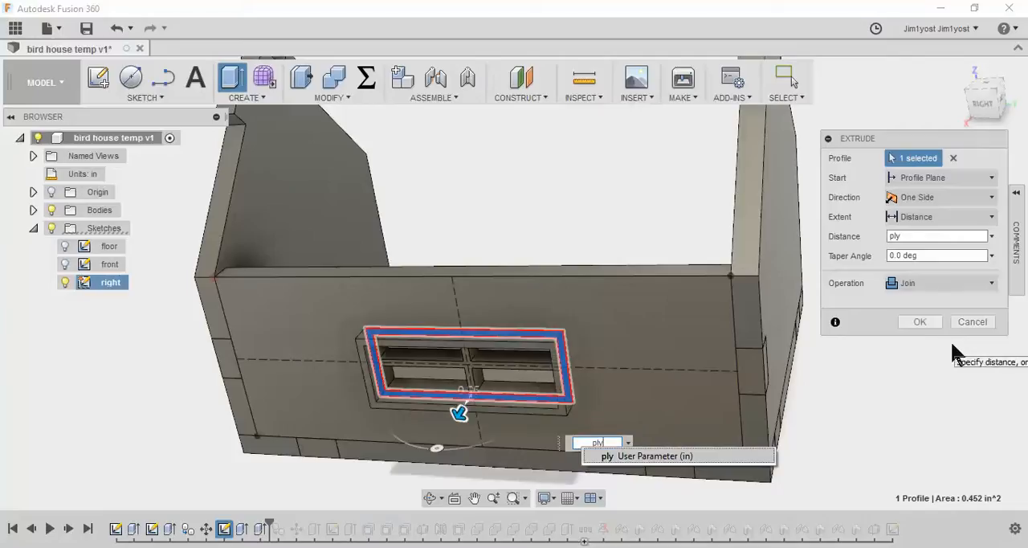
{"action": "left_click", "coordinate": [957, 285]}
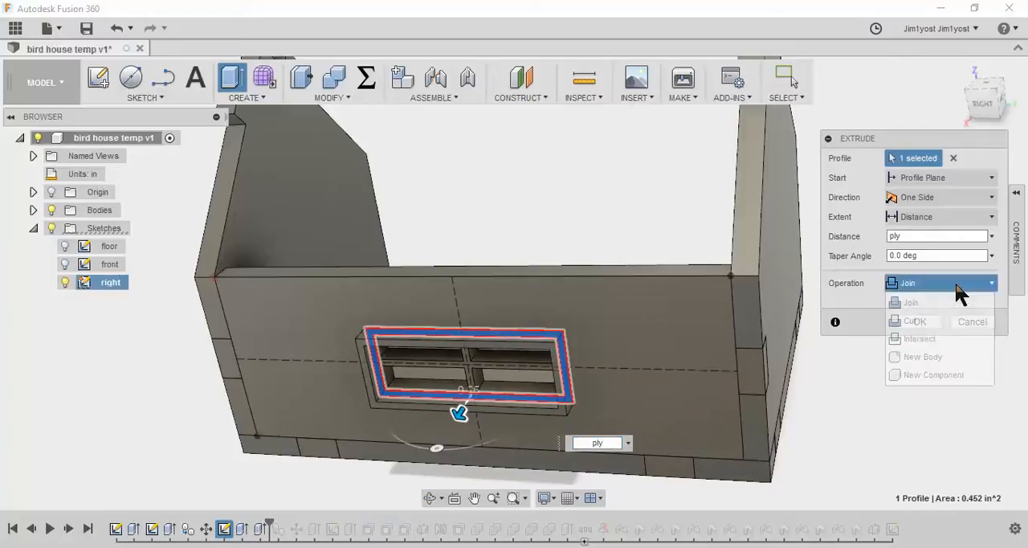
{"action": "left_click", "coordinate": [932, 375]}
{"action": "left_click", "coordinate": [919, 322]}
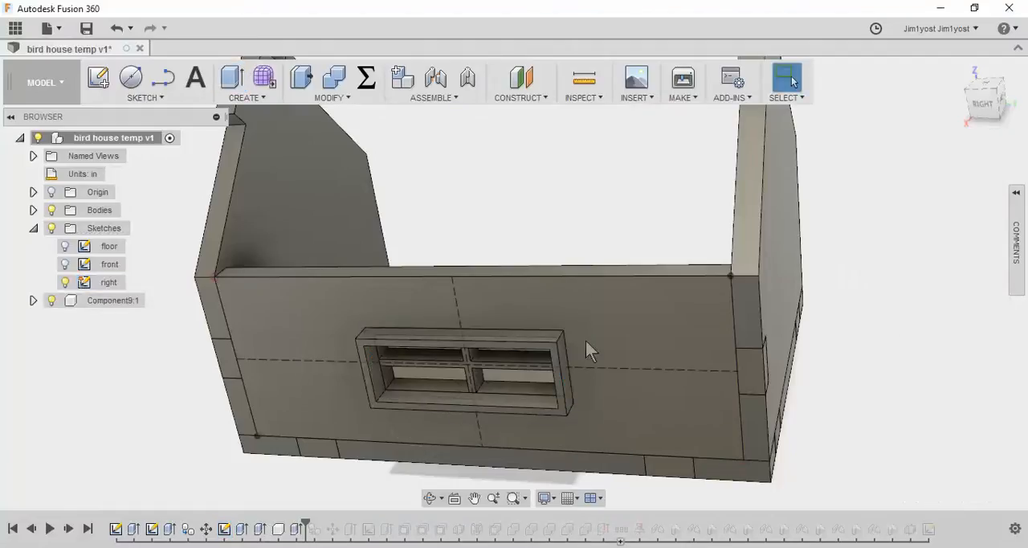
Open the front sketch of the bird house for editing
{"action": "scroll", "coordinate": [410, 337], "scroll_direction": "down", "scroll_amount": 5}
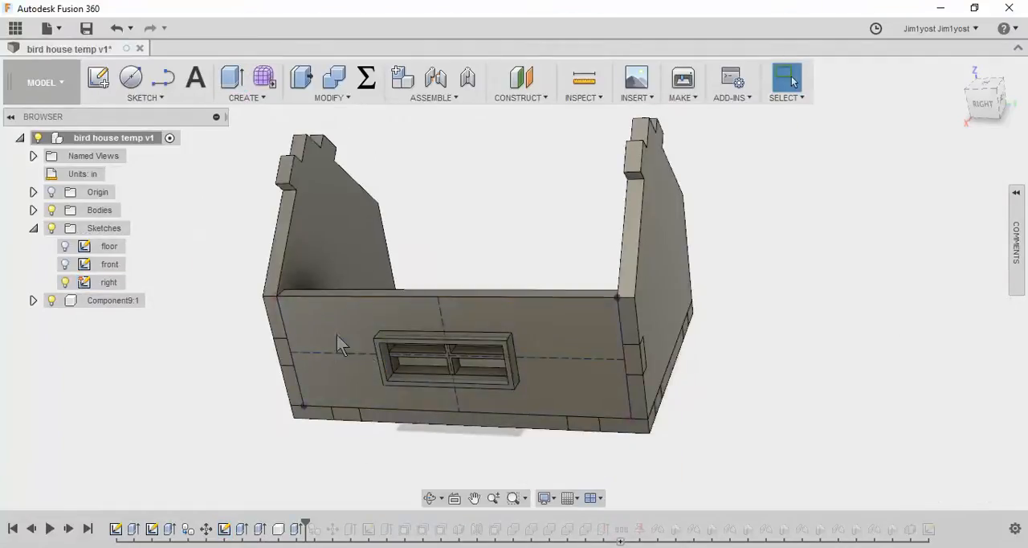
{"action": "middle_click_drag", "start_coordinate": [363, 368], "coordinate": [422, 402], "text": "shift"}
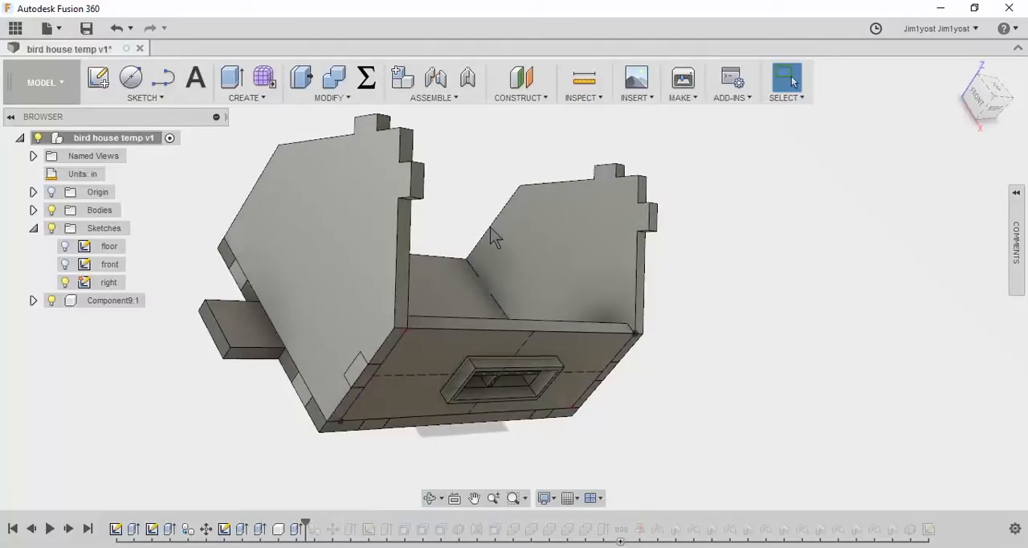
{"action": "left_click", "coordinate": [980, 98]}
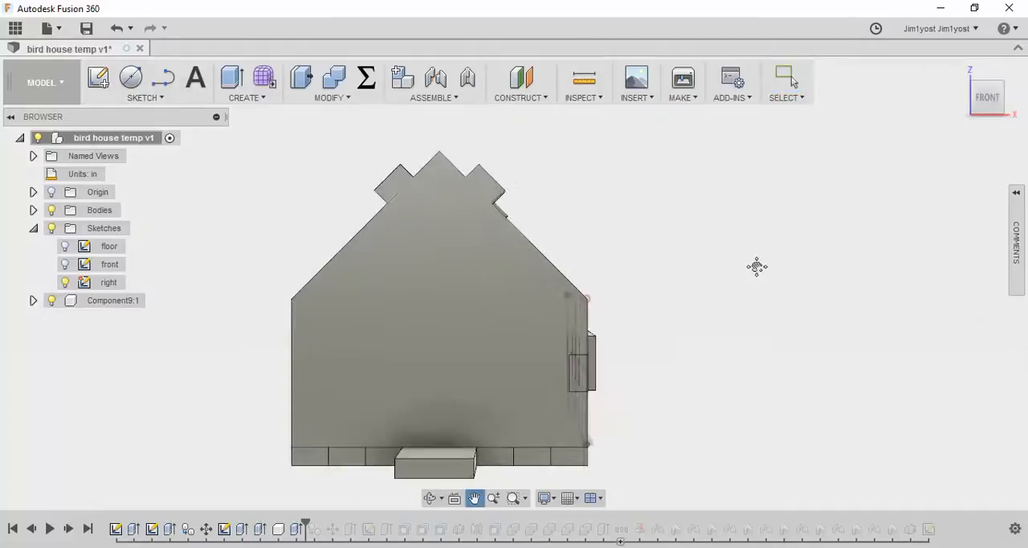
{"action": "right_click", "coordinate": [108, 269]}
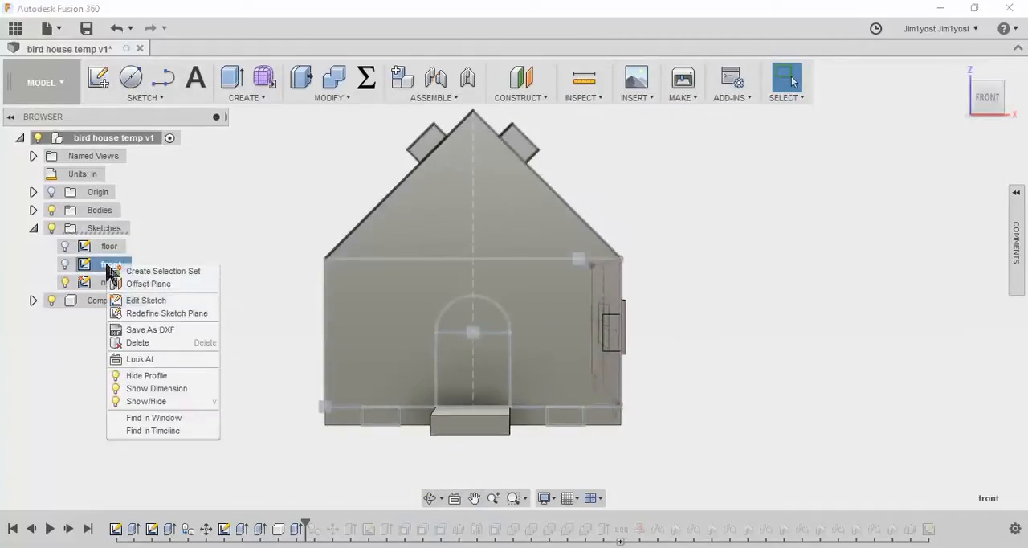
{"action": "left_click", "coordinate": [154, 301]}
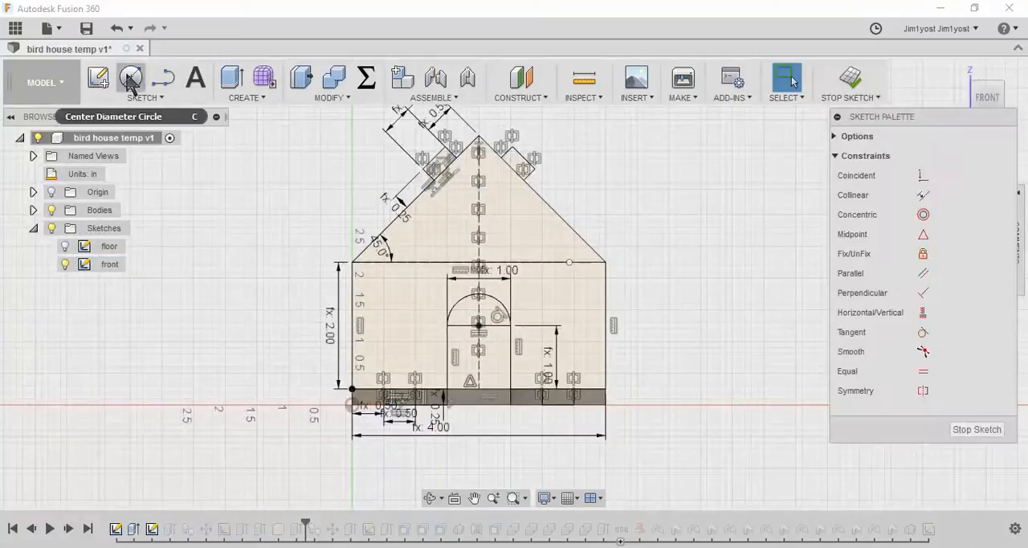
Draw a center diameter circle in the gable above the door, with its diameter set to the window_round parameter
{"action": "left_click", "coordinate": [156, 96]}
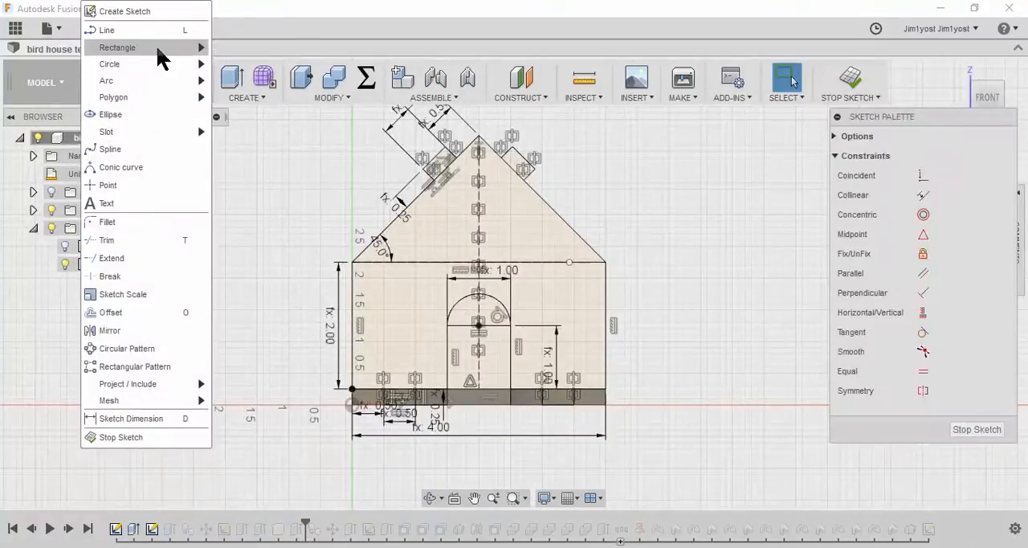
{"action": "mouse_move", "coordinate": [147, 65]}
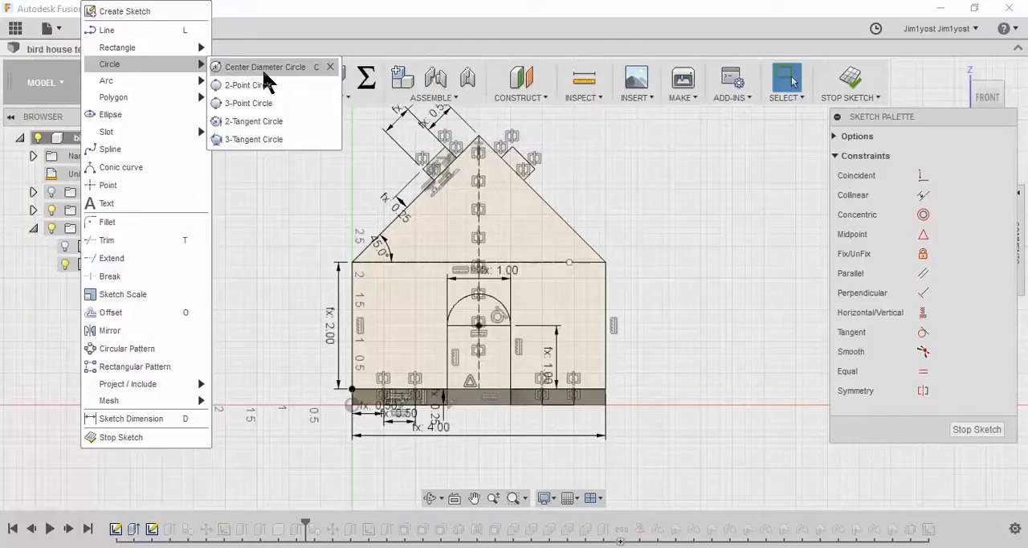
{"action": "left_click", "coordinate": [268, 67]}
{"action": "left_click", "coordinate": [511, 233]}
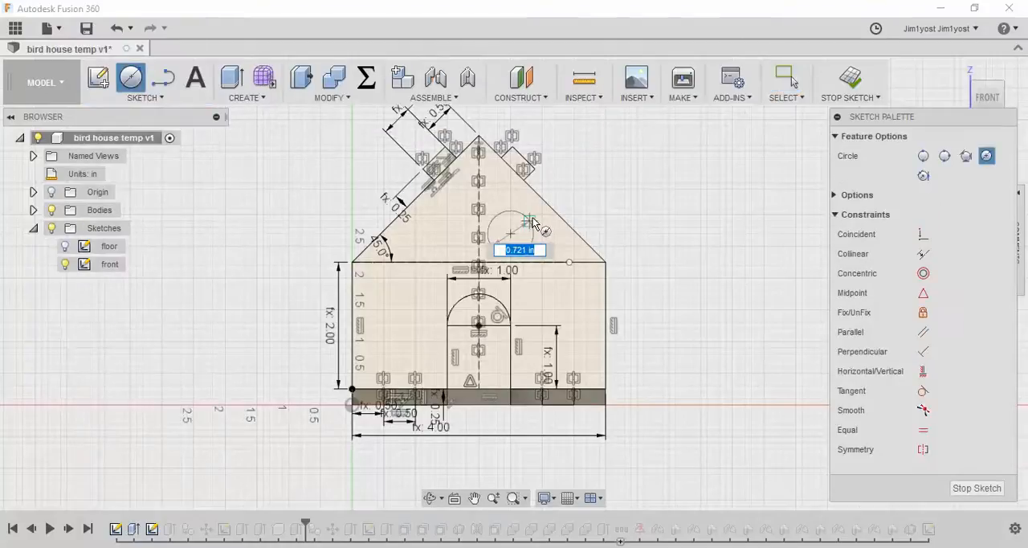
{"action": "type", "text": "win"}
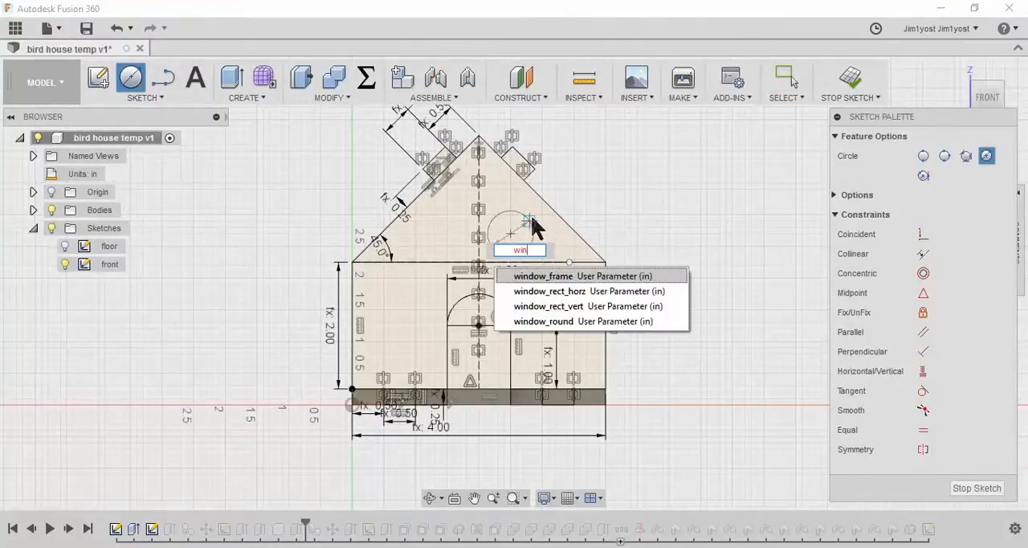
{"action": "key", "text": "Down"}
{"action": "key", "text": "Down"}
{"action": "key", "text": "Down"}
{"action": "key", "text": "Return"}
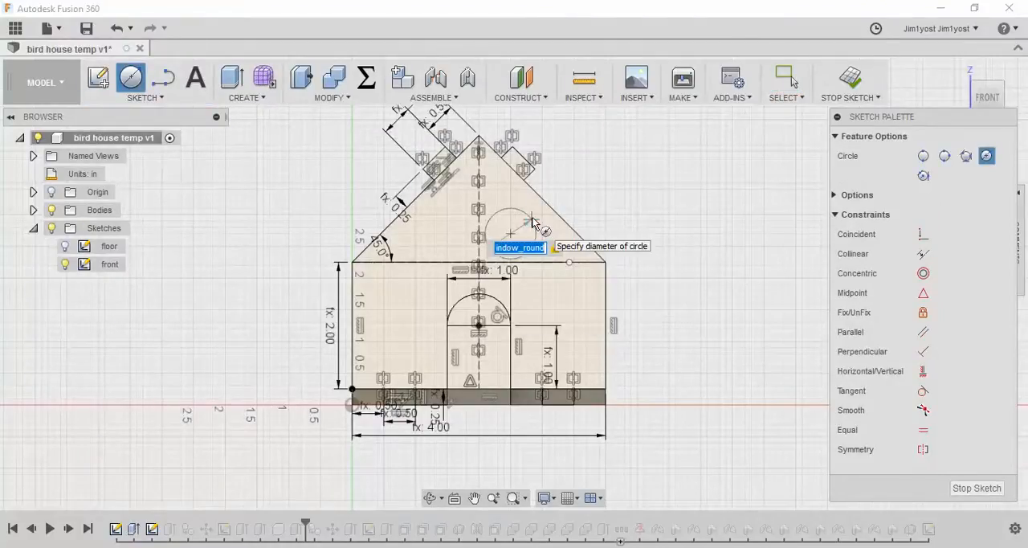
{"action": "key", "text": "Return"}
{"action": "key", "text": "Escape"}
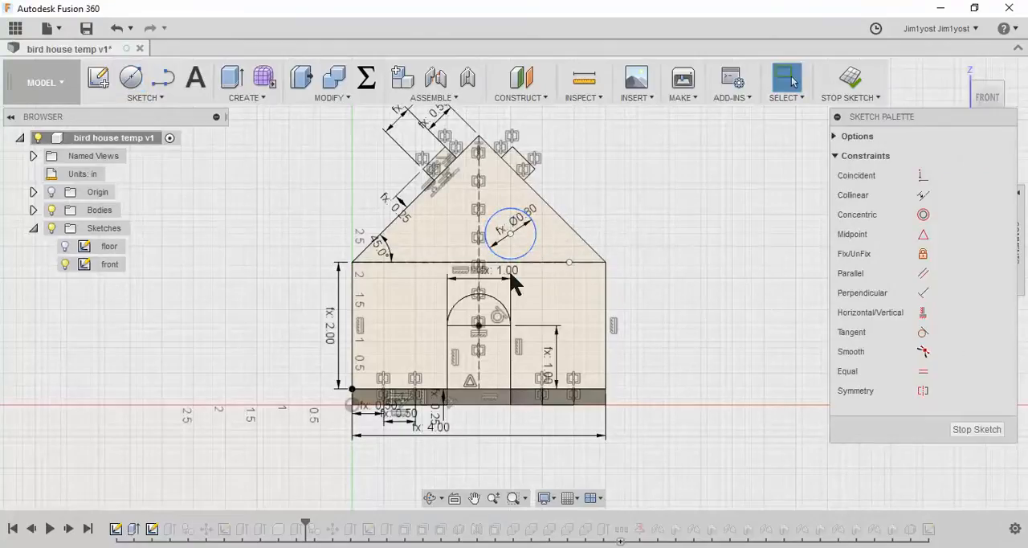
Hide the constraint symbols in the front sketch
{"action": "scroll", "coordinate": [534, 245], "scroll_direction": "up", "scroll_amount": 2}
{"action": "scroll", "coordinate": [626, 182], "scroll_direction": "up", "scroll_amount": 1}
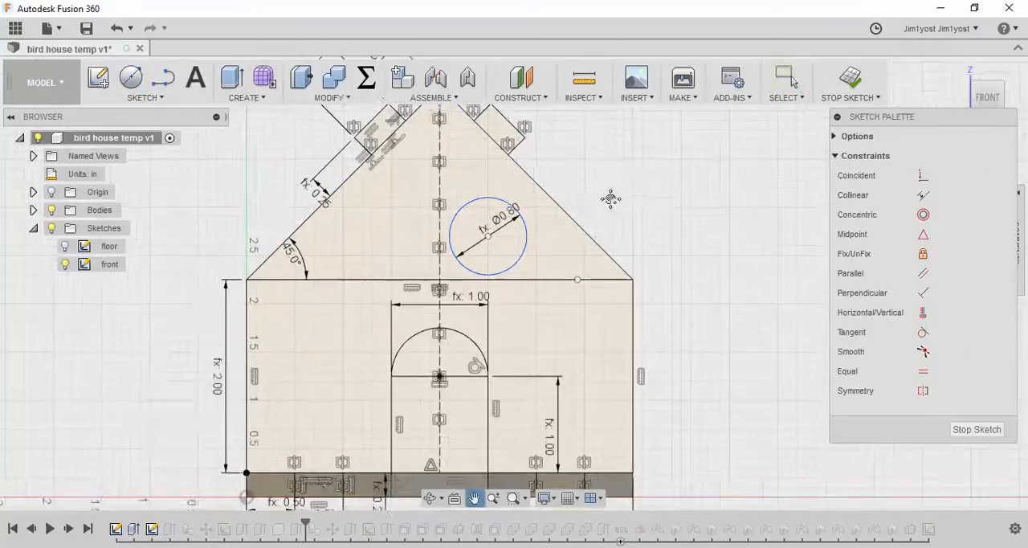
{"action": "middle_click_drag", "start_coordinate": [626, 183], "coordinate": [585, 227]}
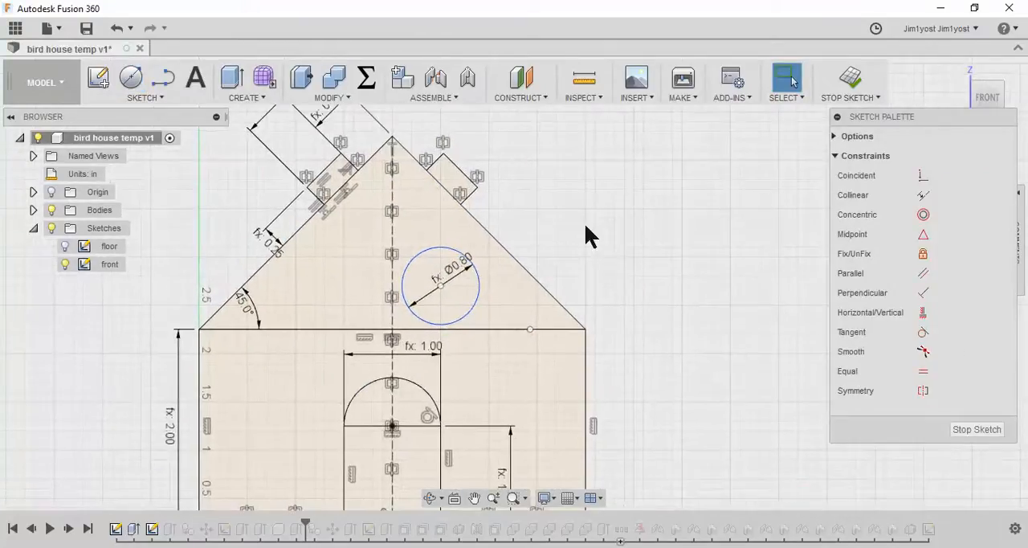
{"action": "left_click", "coordinate": [836, 136]}
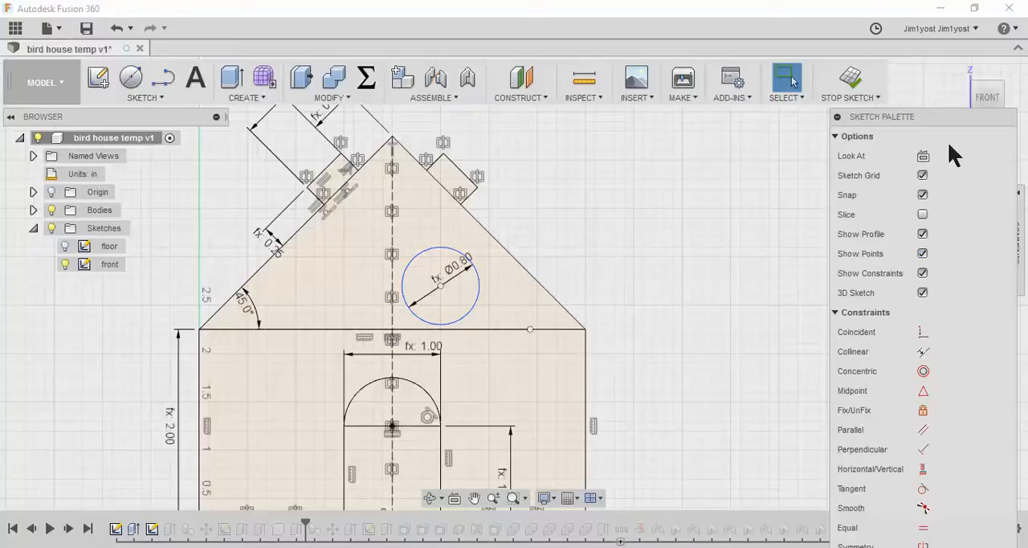
{"action": "left_click", "coordinate": [924, 273]}
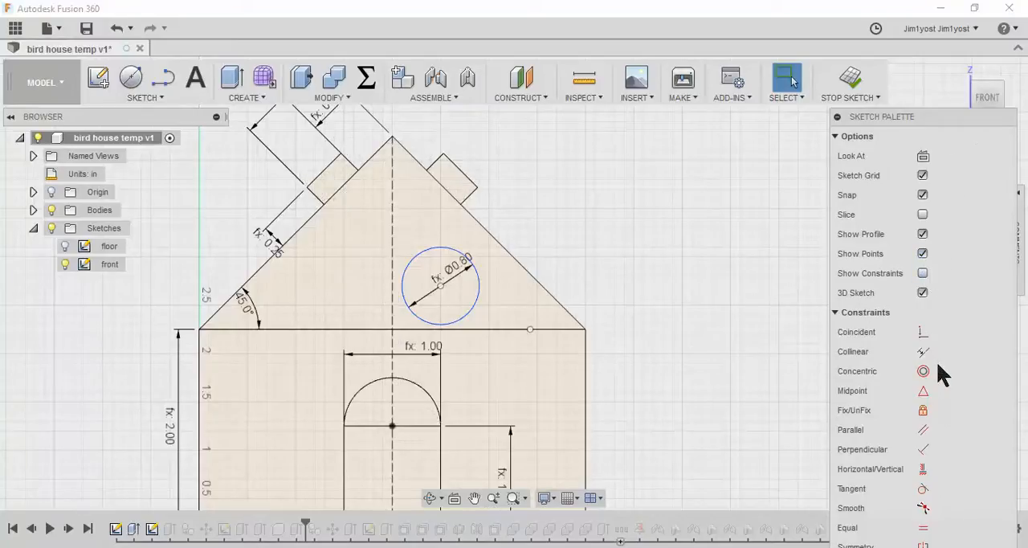
Constrain the circle's center point coincident with the dashed vertical centerline of the front wall
{"action": "left_click", "coordinate": [923, 332]}
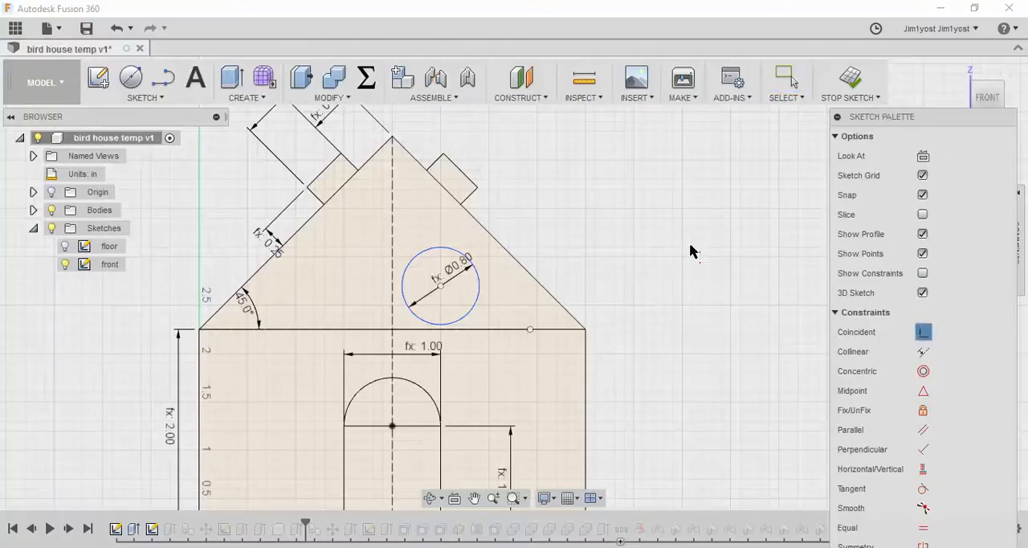
{"action": "left_click", "coordinate": [441, 287]}
{"action": "left_click", "coordinate": [392, 251]}
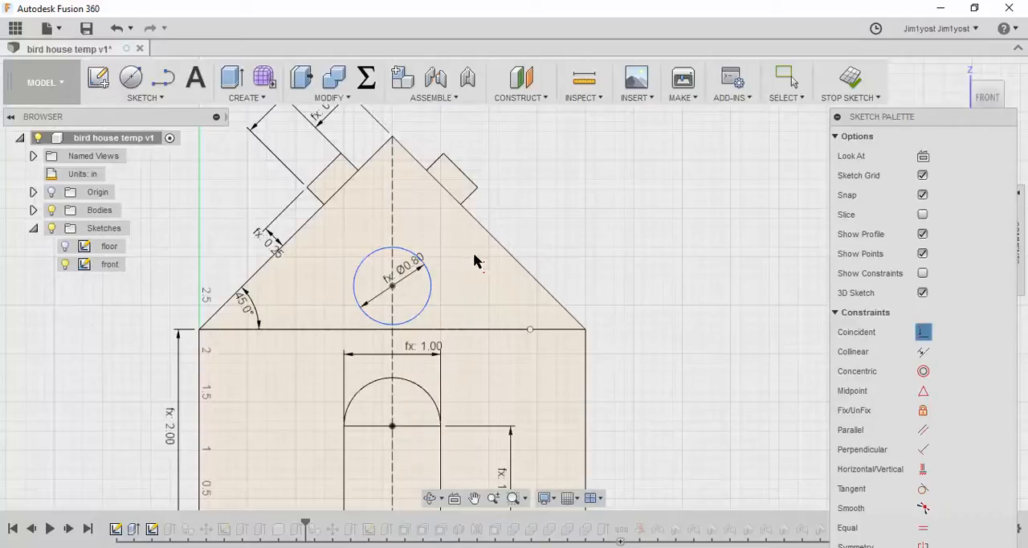
{"action": "key", "text": "Escape"}
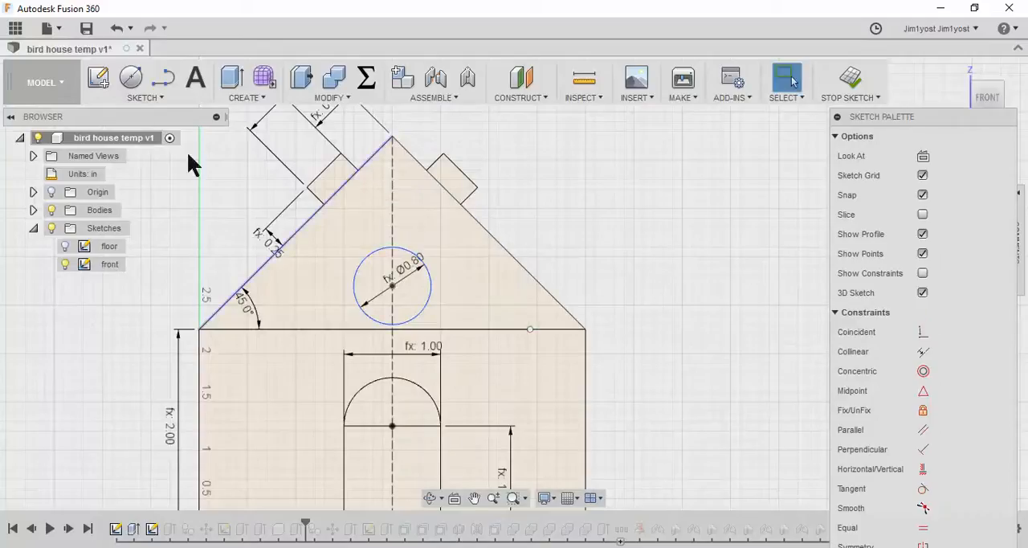
Dimension the circle's center above the horizontal line at the gable's base with the expression width/5
{"action": "left_click", "coordinate": [146, 97]}
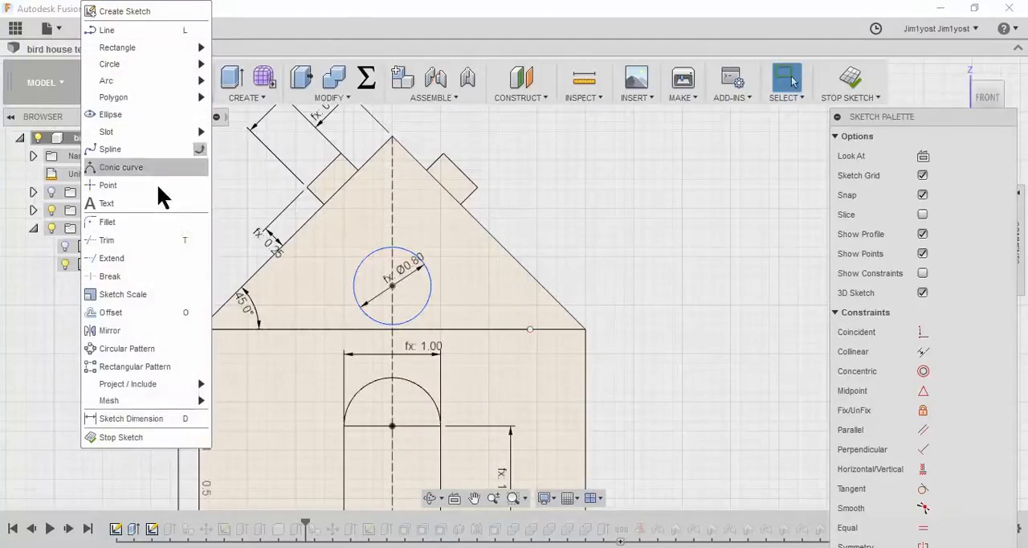
{"action": "left_click", "coordinate": [131, 418]}
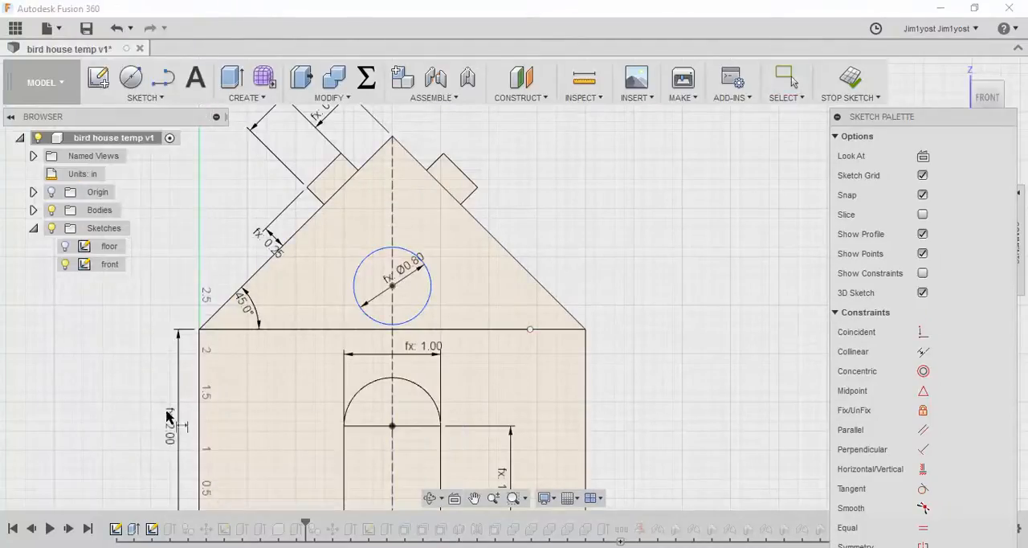
{"action": "left_click", "coordinate": [393, 287]}
{"action": "left_click", "coordinate": [447, 330]}
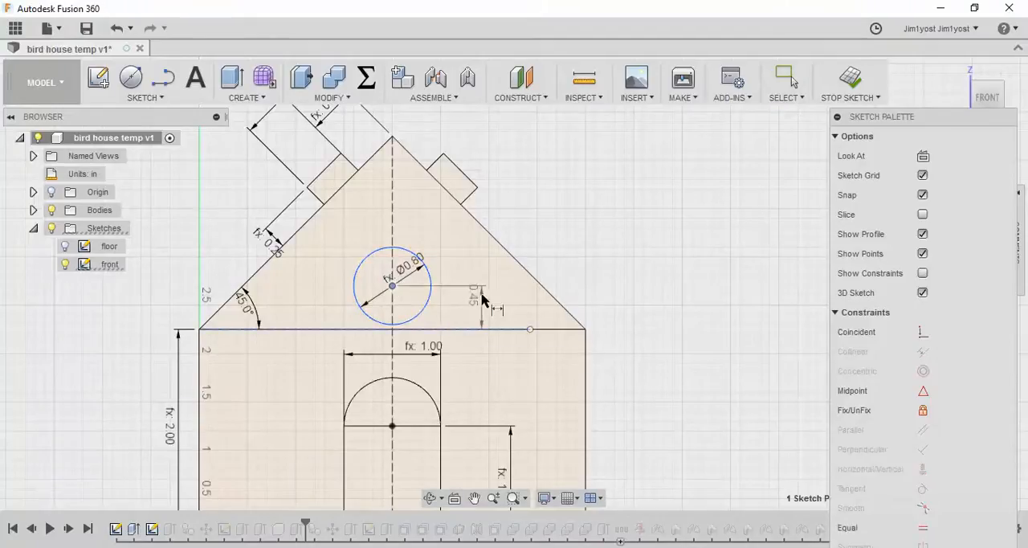
{"action": "left_click", "coordinate": [482, 294]}
{"action": "type", "text": "win"}
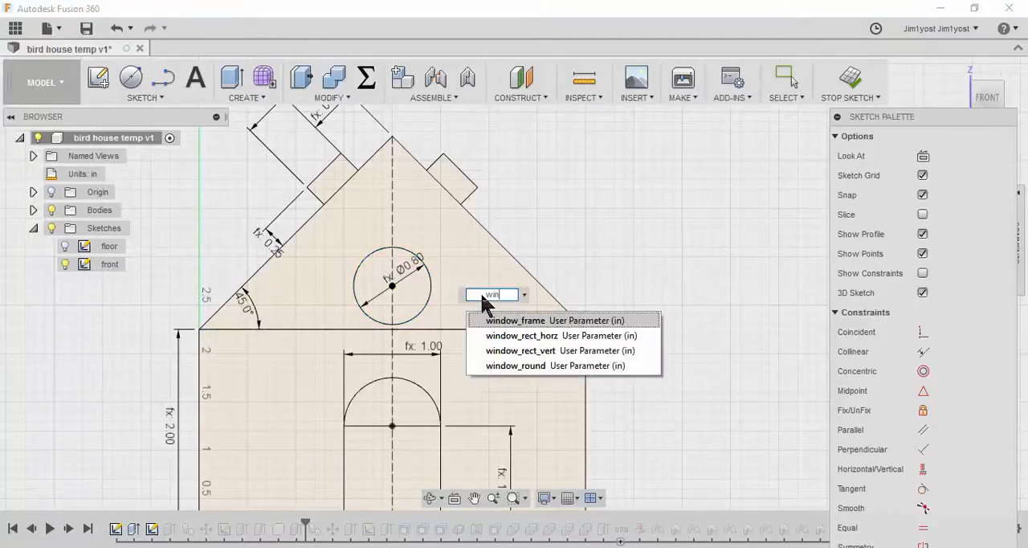
{"action": "key", "text": "BackSpace"}
{"action": "type", "text": "dth/5"}
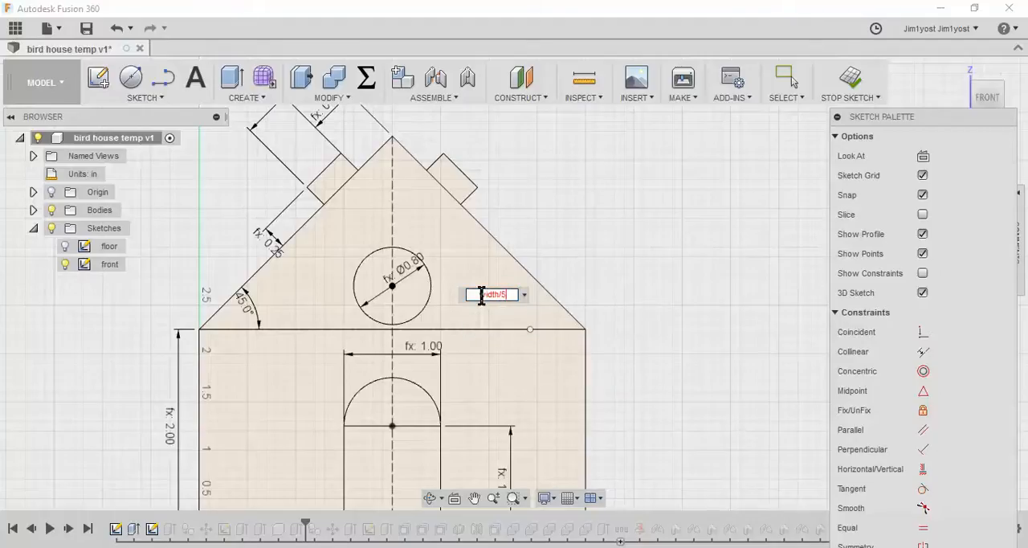
{"action": "key", "text": "Return"}
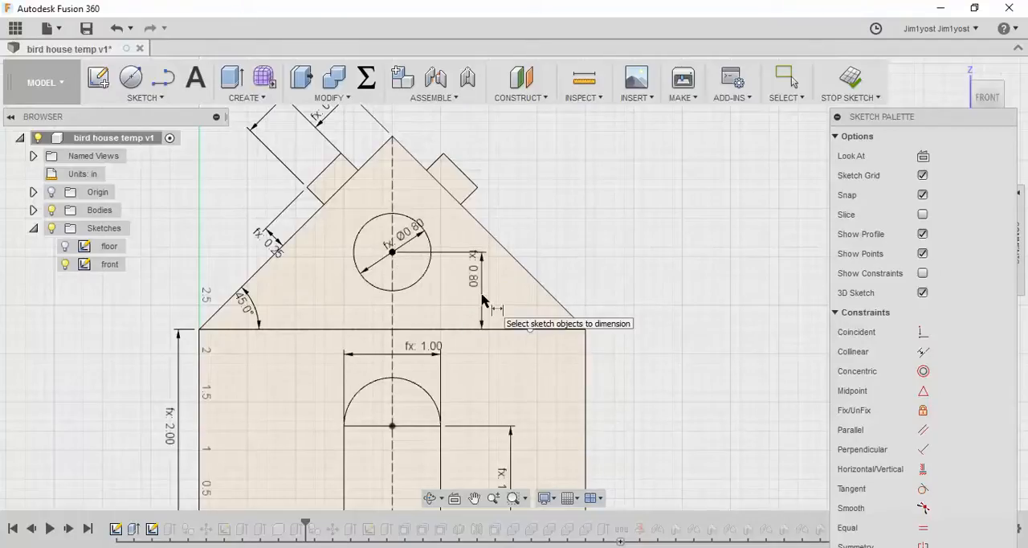
Offset the round window circle outward by the window_frame parameter
{"action": "left_click", "coordinate": [144, 98]}
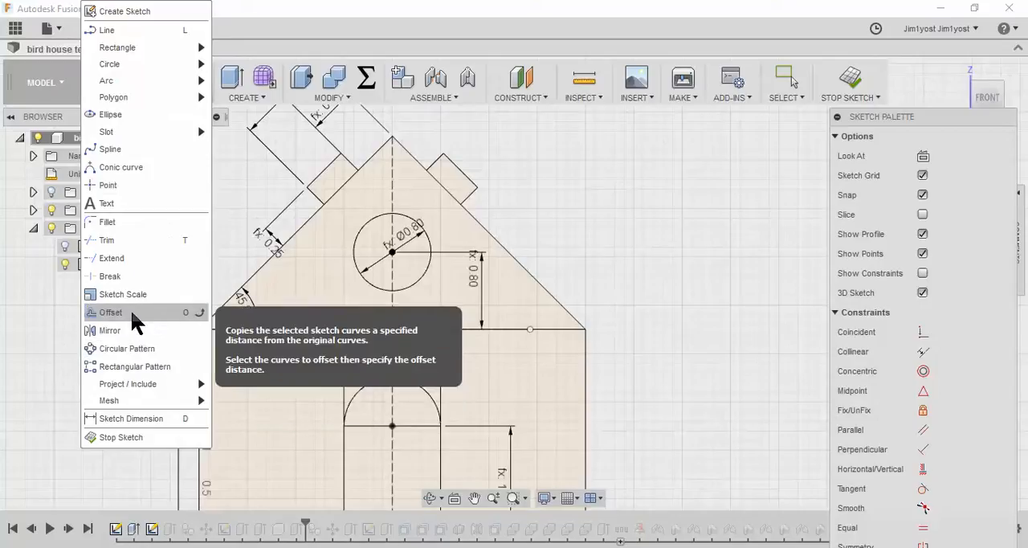
{"action": "left_click", "coordinate": [133, 313]}
{"action": "left_click", "coordinate": [353, 251]}
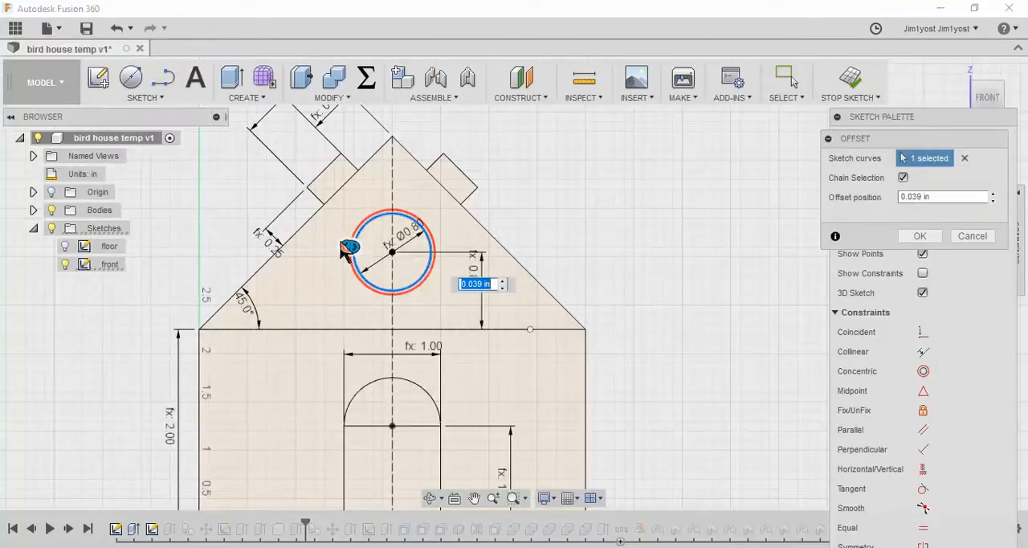
{"action": "type", "text": "p"}
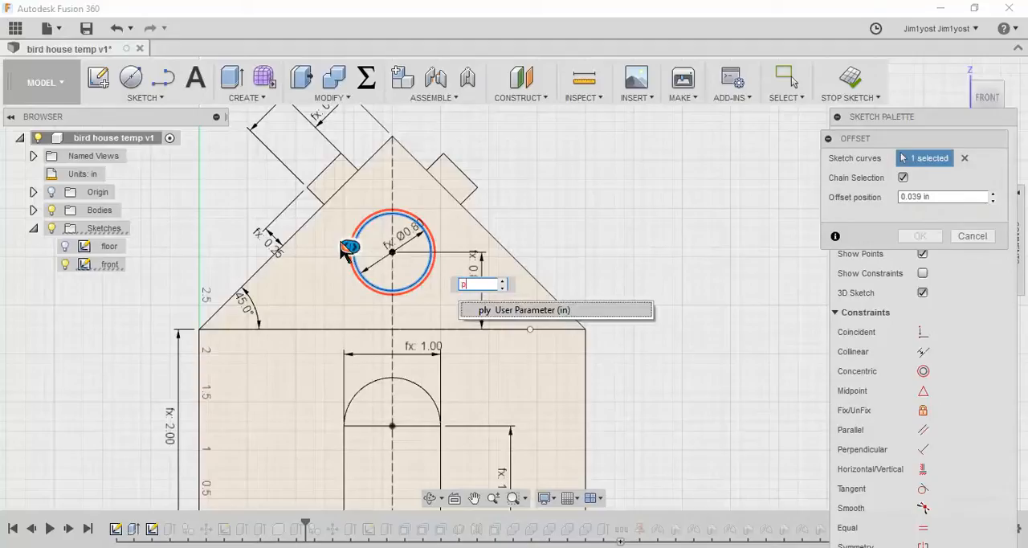
{"action": "key", "text": "BackSpace"}
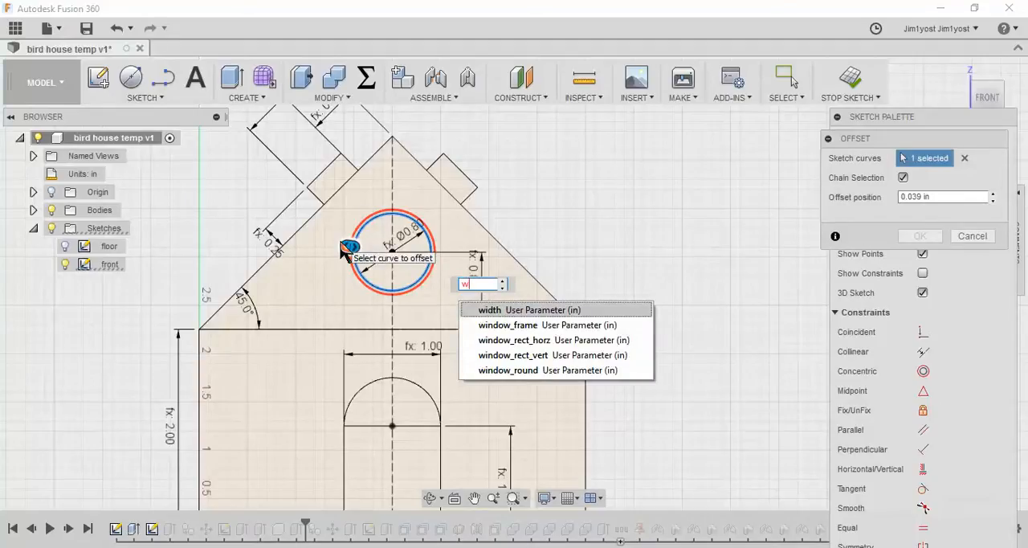
{"action": "key", "text": "Down"}
{"action": "key", "text": "Return"}
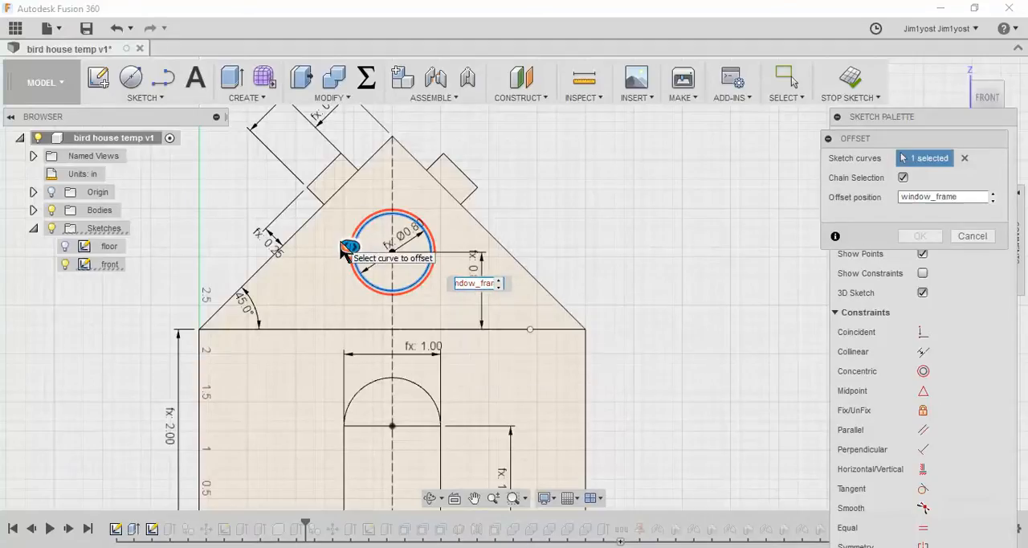
{"action": "key", "text": "Return"}
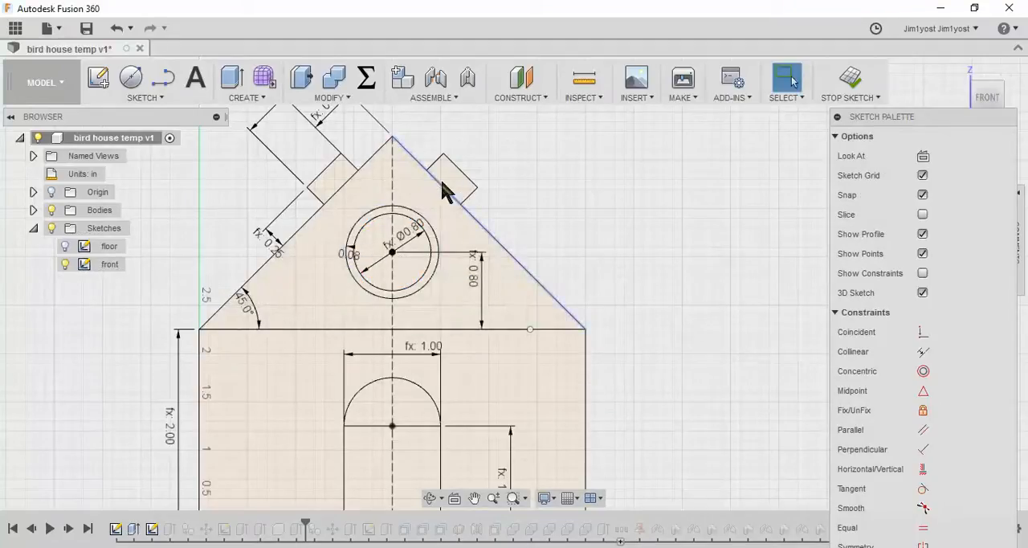
Sketch a rectangle about 0.43 in wide and 0.34 in high overlapping the upper-right part of the round window's circles
{"action": "scroll", "coordinate": [401, 195], "scroll_direction": "up", "scroll_amount": 2}
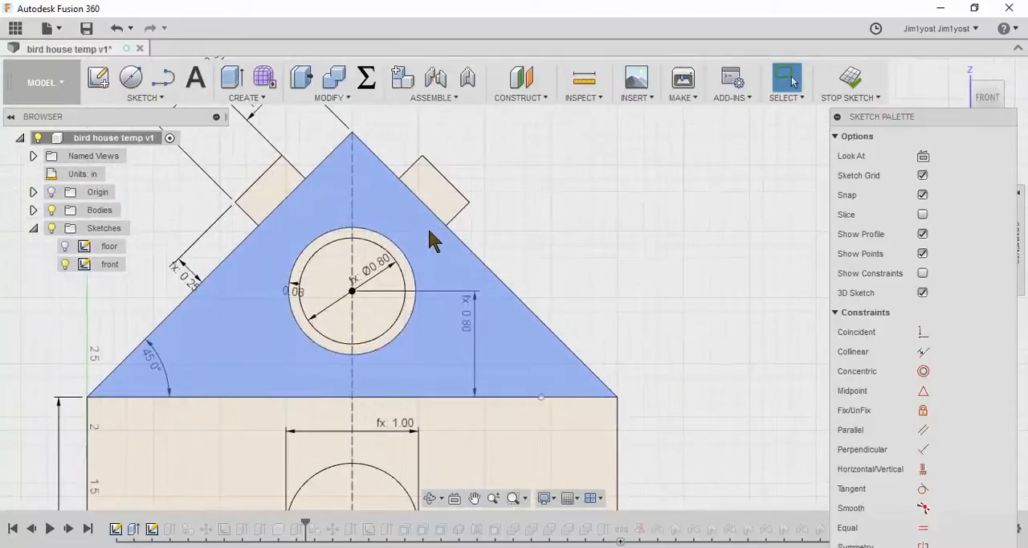
{"action": "left_click", "coordinate": [165, 98]}
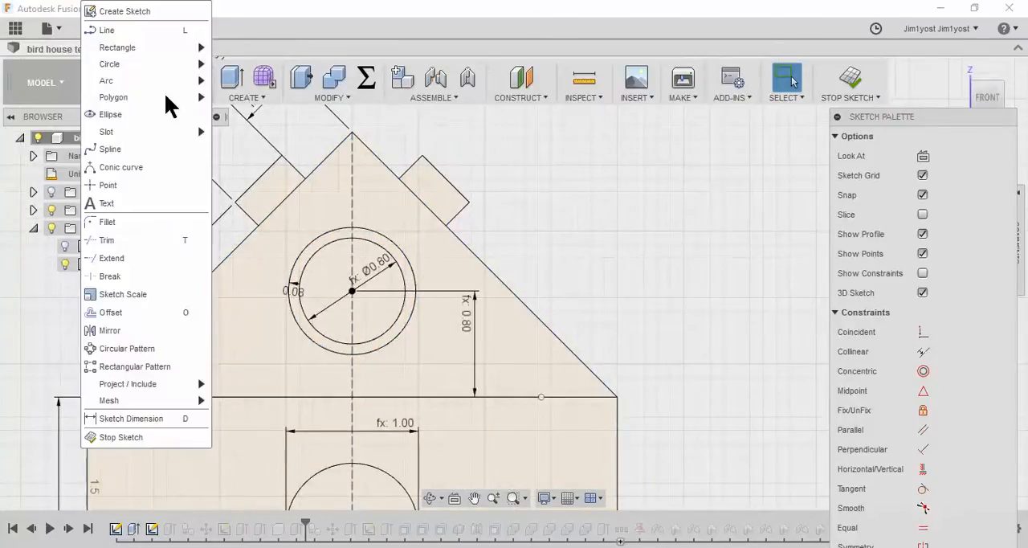
{"action": "mouse_move", "coordinate": [161, 47]}
{"action": "left_click", "coordinate": [259, 51]}
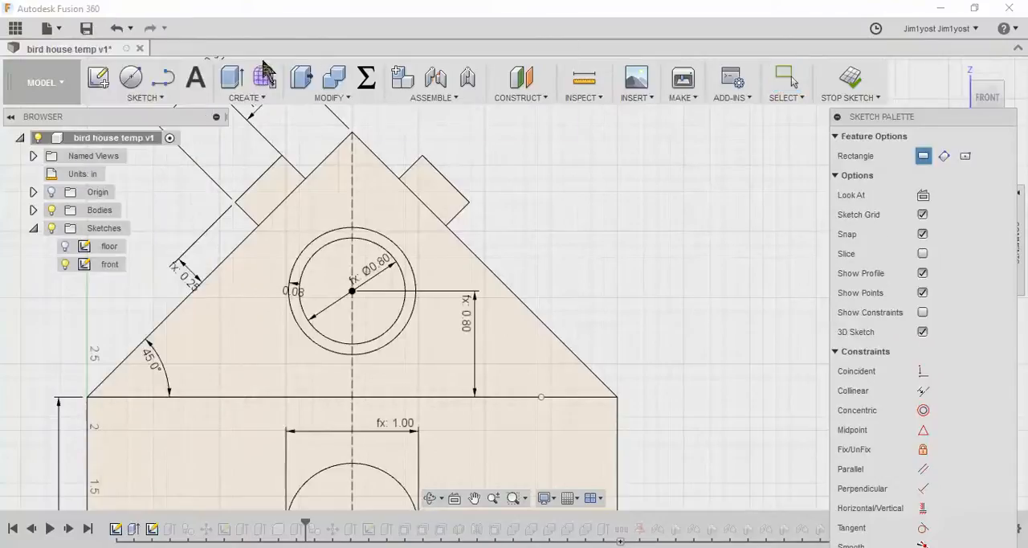
{"action": "left_click", "coordinate": [388, 278]}
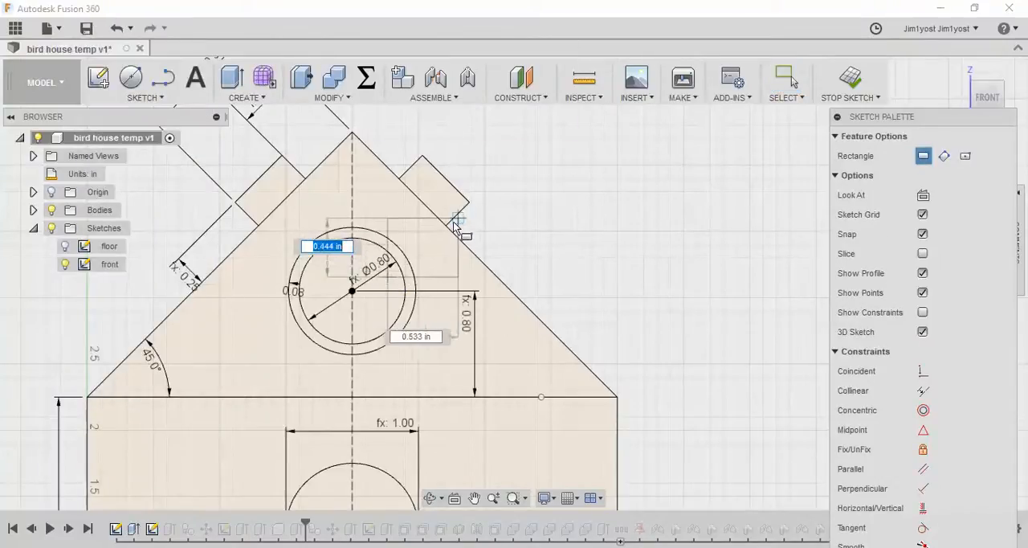
{"action": "key", "text": "Tab"}
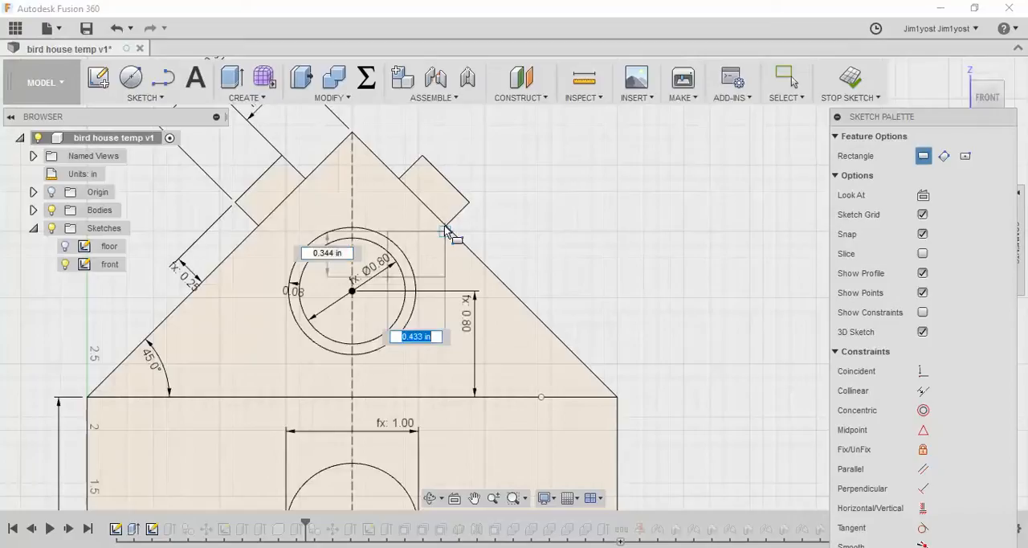
{"action": "key", "text": "Return"}
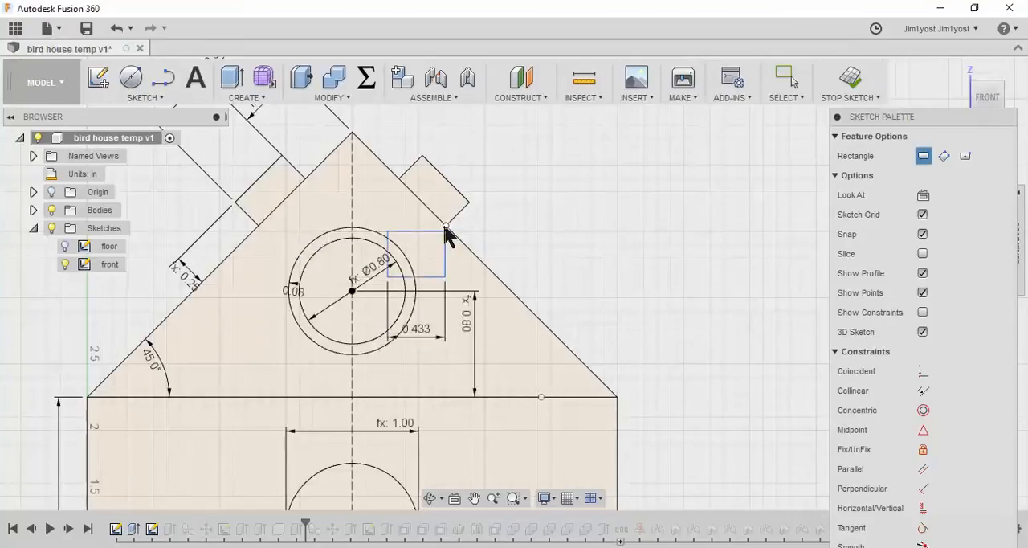
{"action": "key", "text": "Escape"}
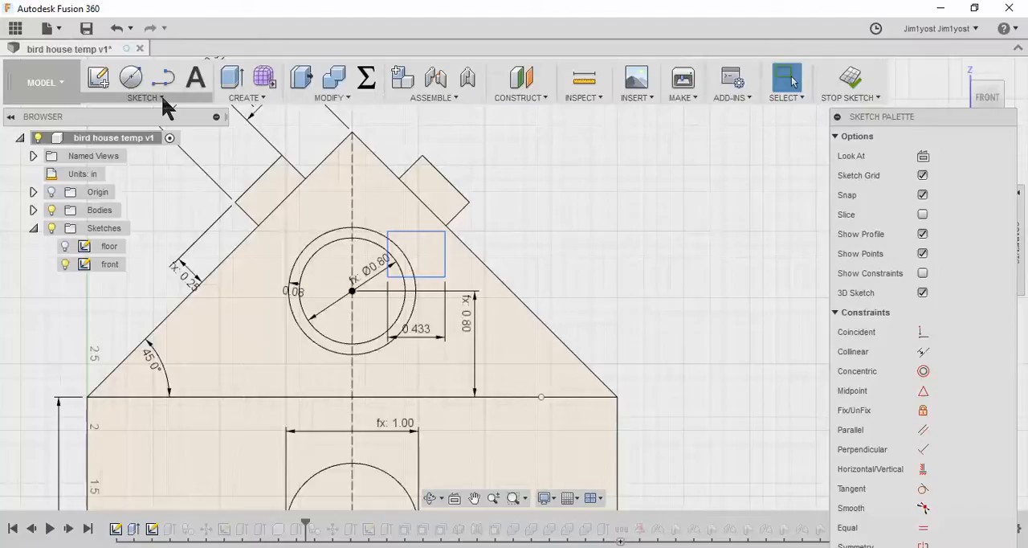
Trim the section of the small rectangle's left edge that lies between the window's inner and outer circles
{"action": "left_click", "coordinate": [161, 97]}
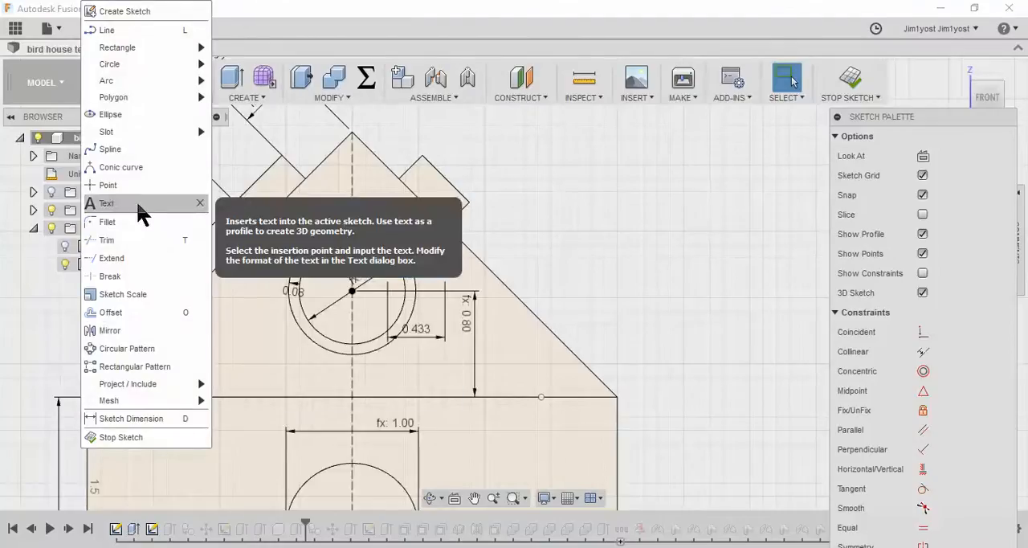
{"action": "left_click", "coordinate": [105, 240]}
{"action": "scroll", "coordinate": [405, 255], "scroll_direction": "up", "scroll_amount": 5}
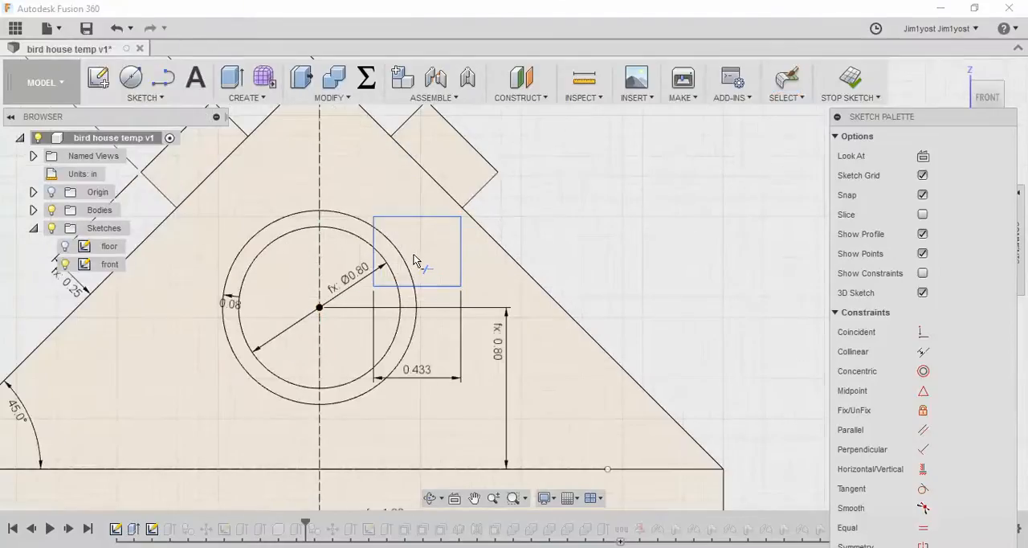
{"action": "left_click", "coordinate": [366, 243]}
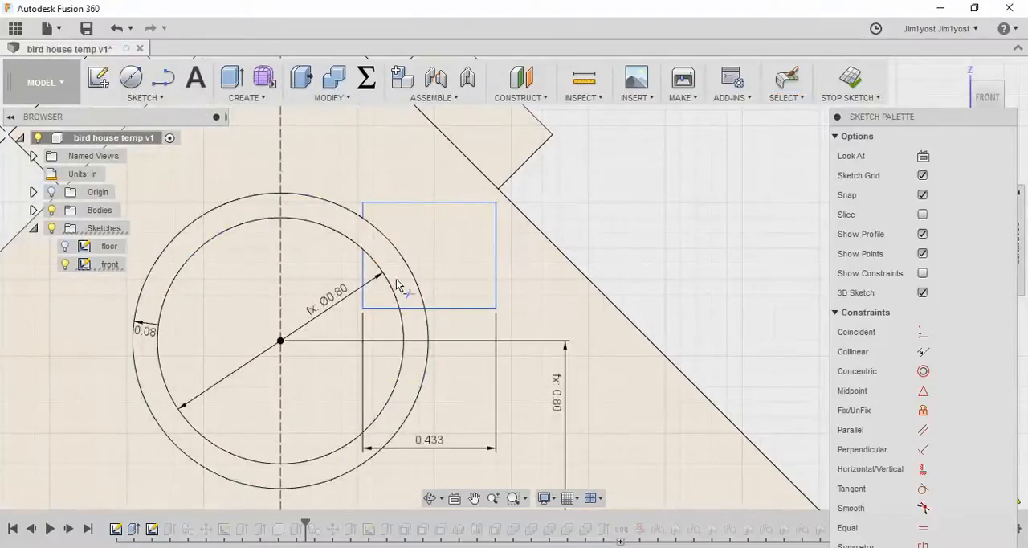
Try to trim the part of the rectangle's bottom edge inside the inner circle, and undo that trim
{"action": "left_click", "coordinate": [415, 315]}
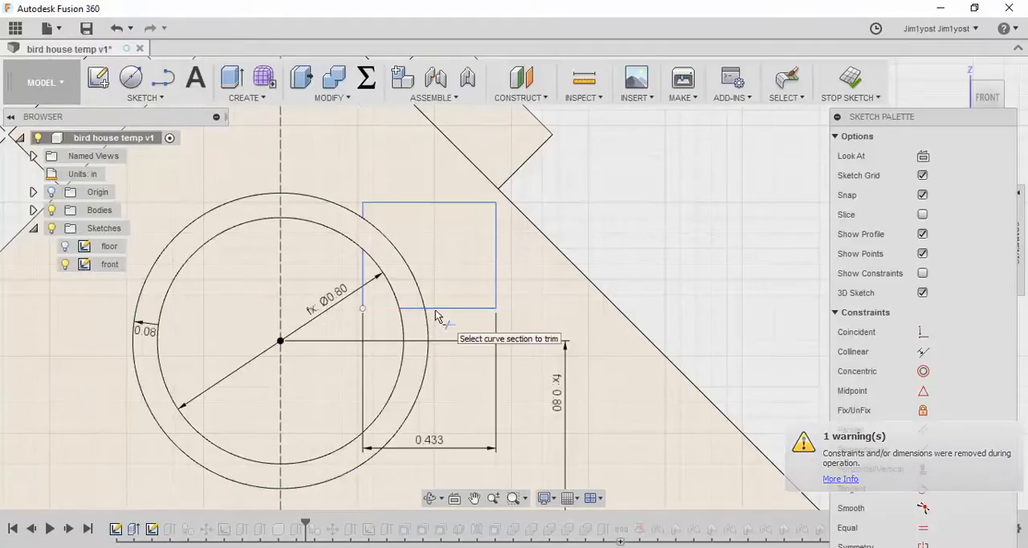
{"action": "left_click", "coordinate": [122, 29]}
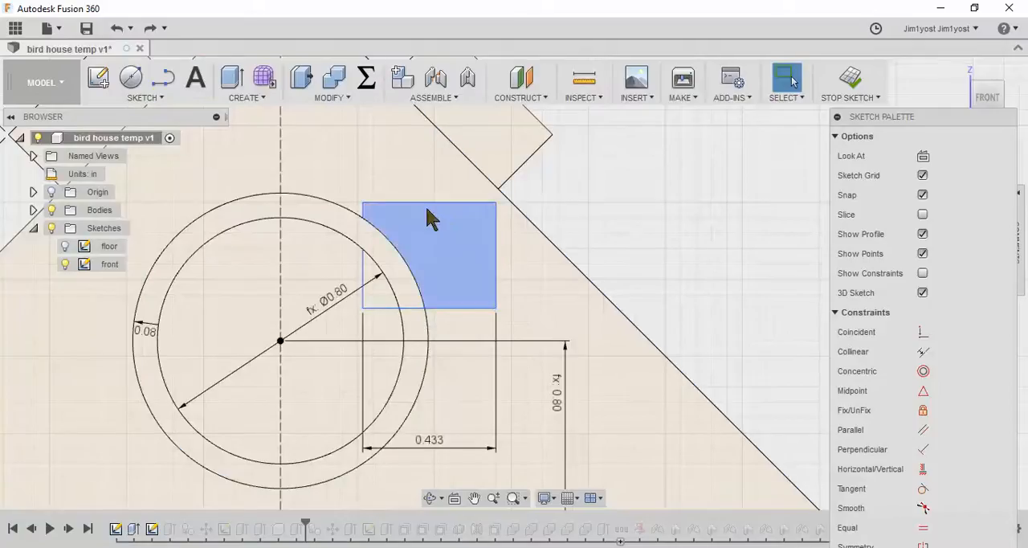
{"action": "left_click", "coordinate": [455, 307]}
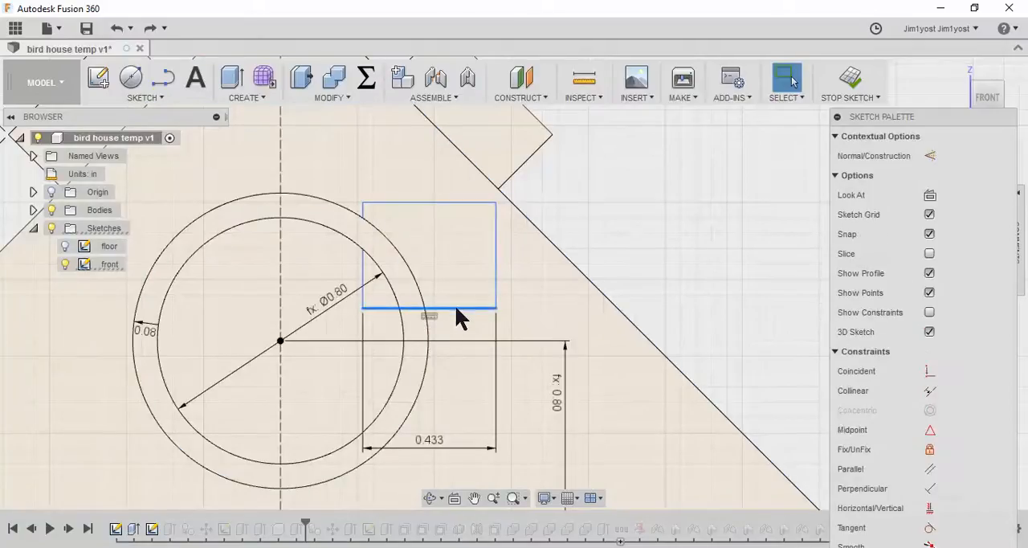
{"action": "key", "text": "Escape"}
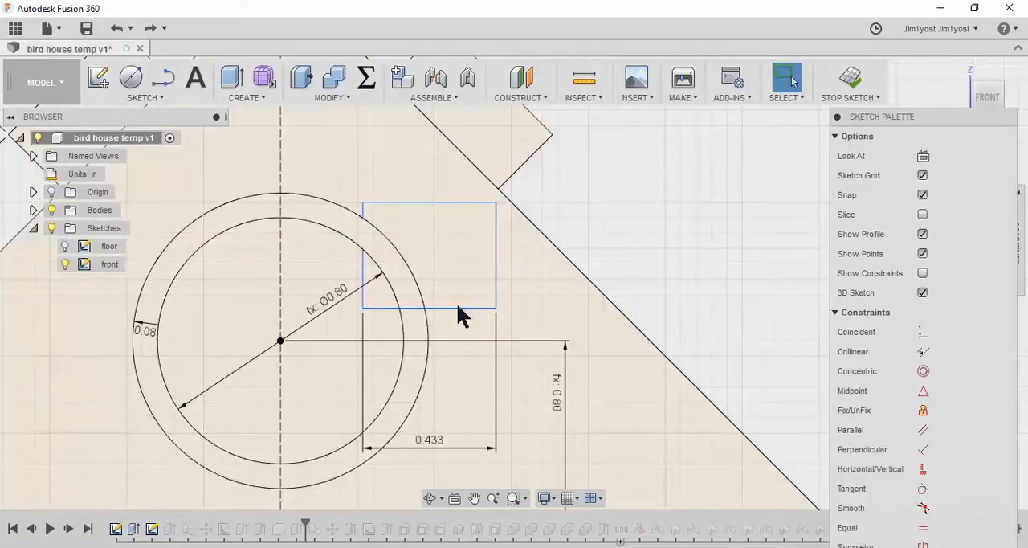
Trim all remaining rectangle segments outside the inner circle, leaving only the L-shaped corner inside it
{"action": "left_click", "coordinate": [145, 97]}
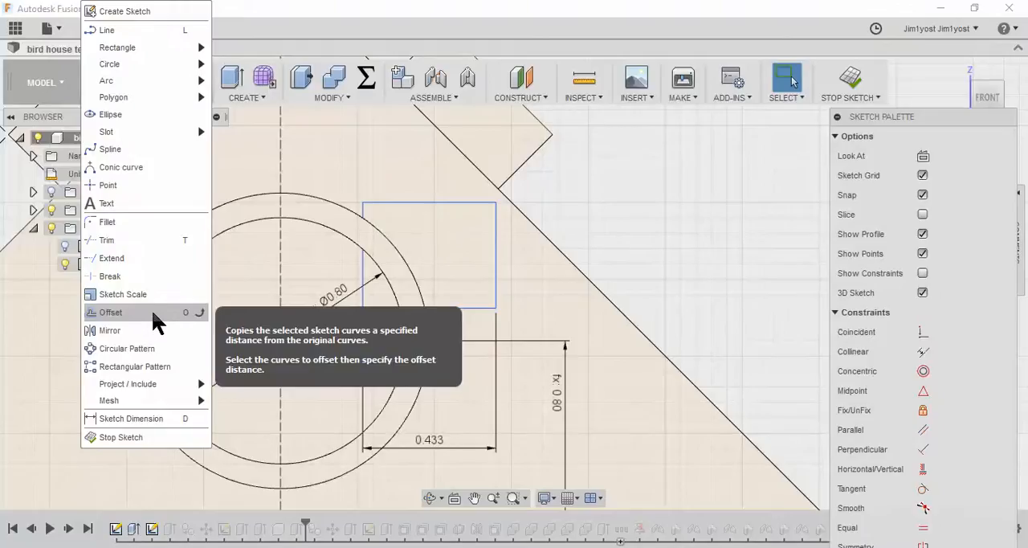
{"action": "left_click", "coordinate": [153, 240]}
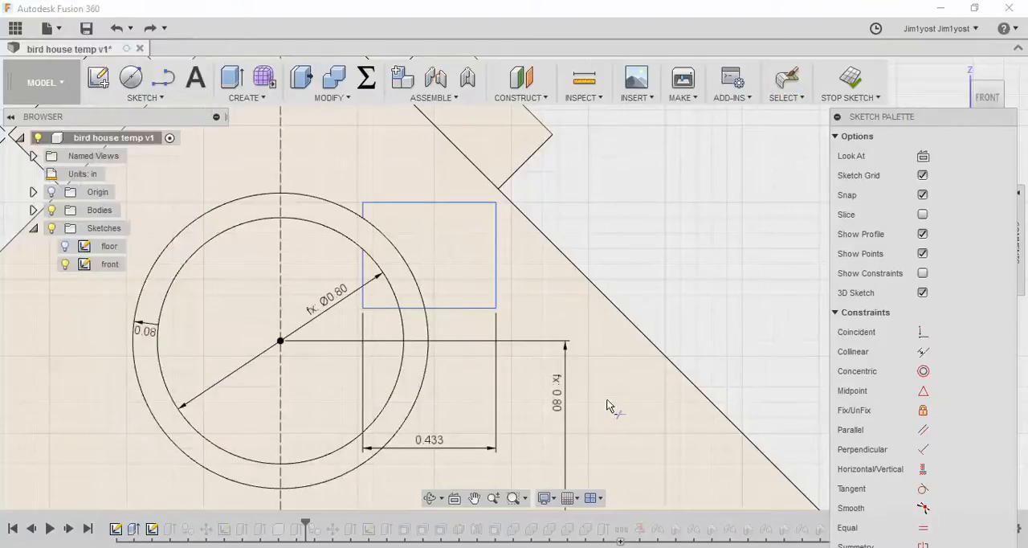
{"action": "left_click", "coordinate": [415, 309]}
{"action": "left_click", "coordinate": [460, 310]}
{"action": "left_click", "coordinate": [495, 294]}
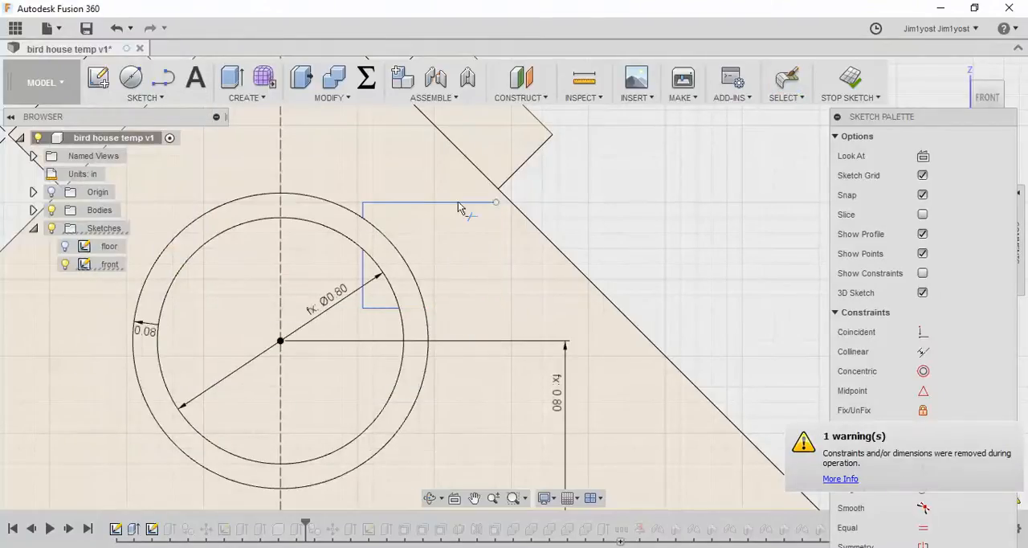
{"action": "left_click", "coordinate": [459, 204]}
{"action": "left_click", "coordinate": [364, 212]}
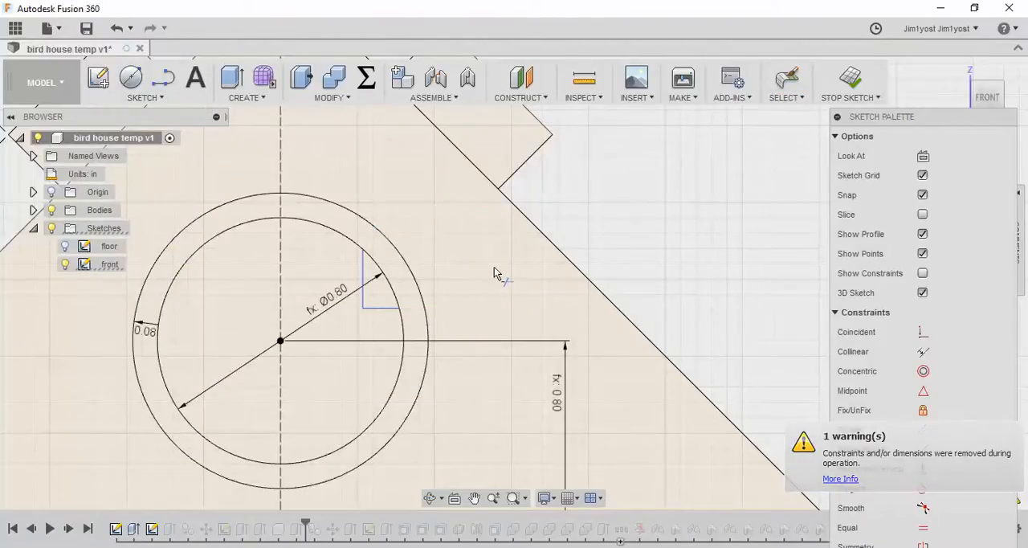
Dimension the distance from the dashed vertical centerline to the L-shape's vertical line with the expression window_frame/2
{"action": "mouse_move", "coordinate": [492, 253]}
{"action": "middle_mouse_down"}
{"action": "mouse_move", "coordinate": [524, 180]}
{"action": "mouse_move", "coordinate": [517, 190]}
{"action": "middle_mouse_up"}
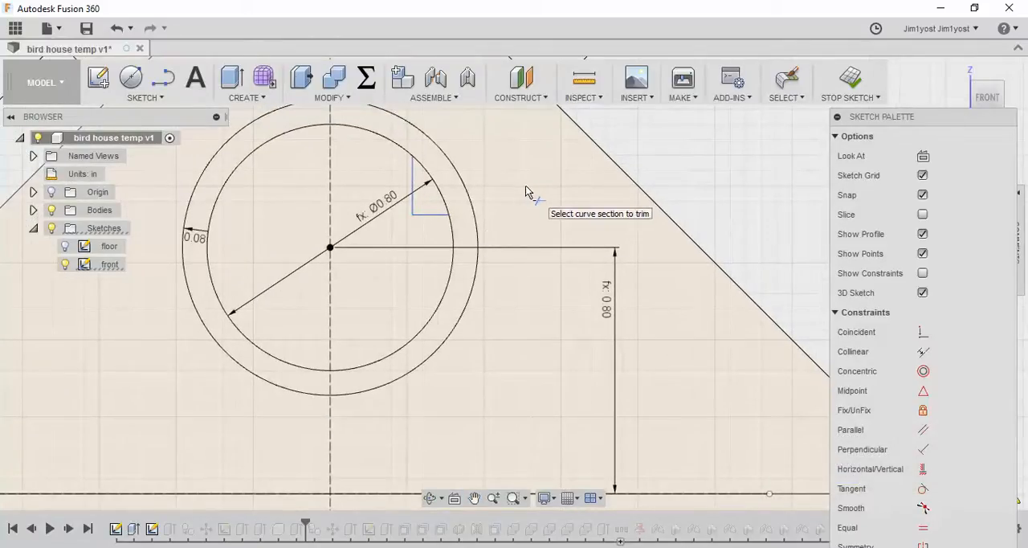
{"action": "left_click", "coordinate": [159, 97]}
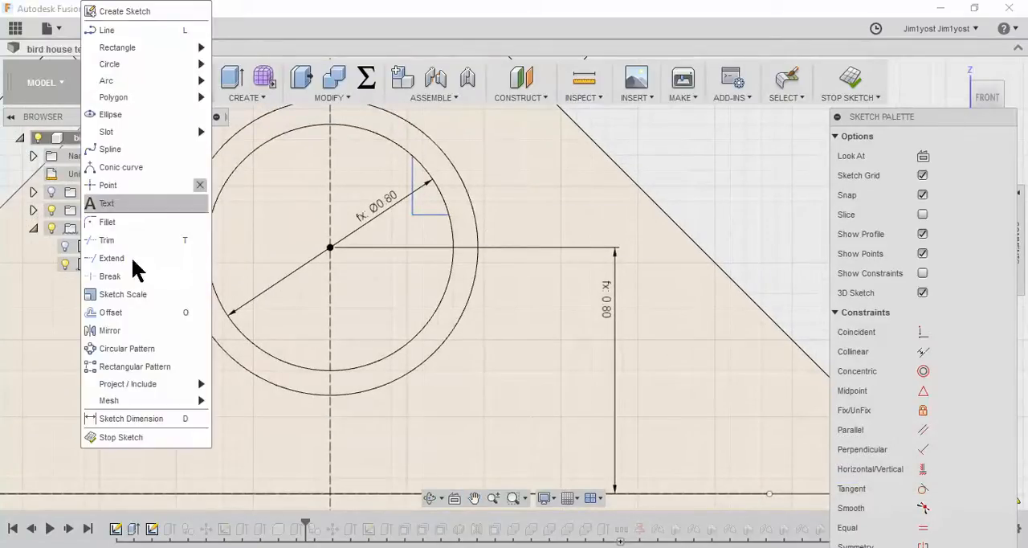
{"action": "left_click", "coordinate": [133, 418]}
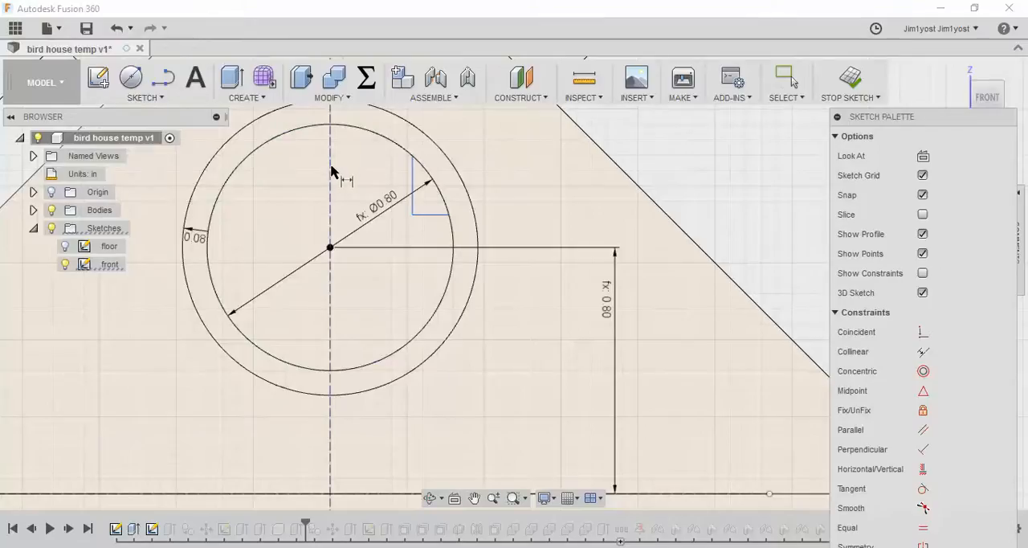
{"action": "left_click", "coordinate": [412, 172]}
{"action": "scroll", "coordinate": [389, 192], "scroll_direction": "down", "scroll_amount": 3}
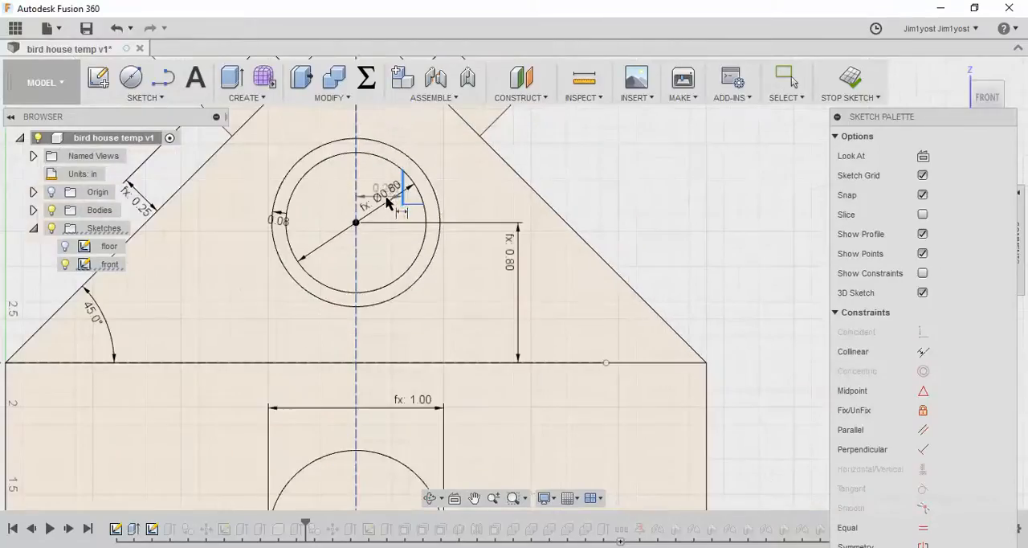
{"action": "left_click", "coordinate": [391, 123]}
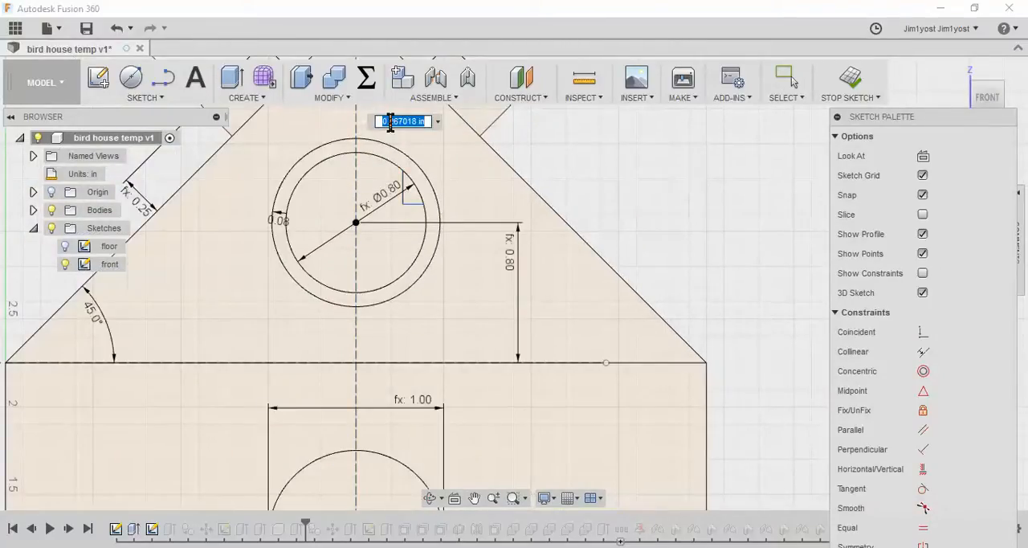
{"action": "type", "text": "win"}
{"action": "key", "text": "Return"}
{"action": "key", "text": "Return"}
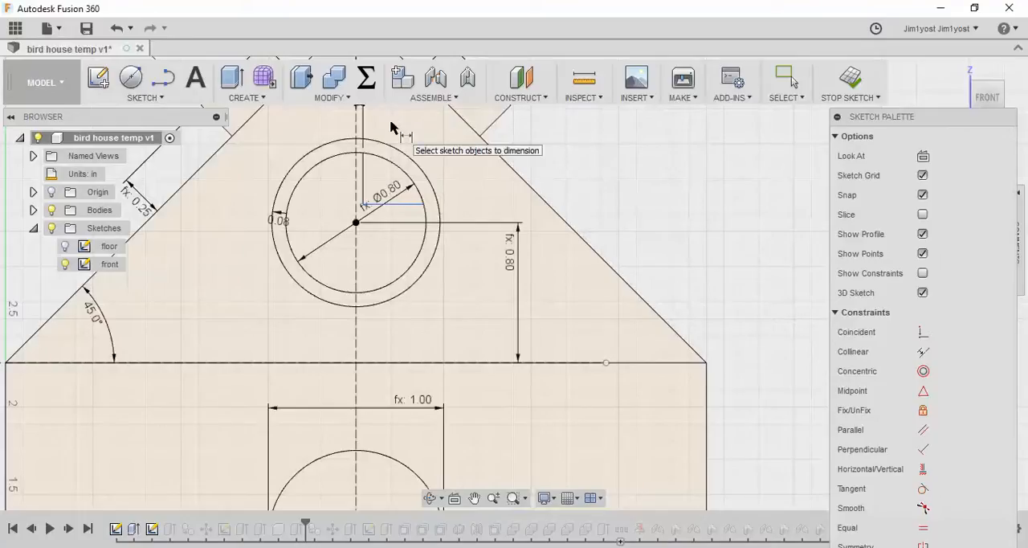
Dimension the L-shape's horizontal line above the circle's center point with the expression window_frame/2
{"action": "left_click", "coordinate": [372, 206]}
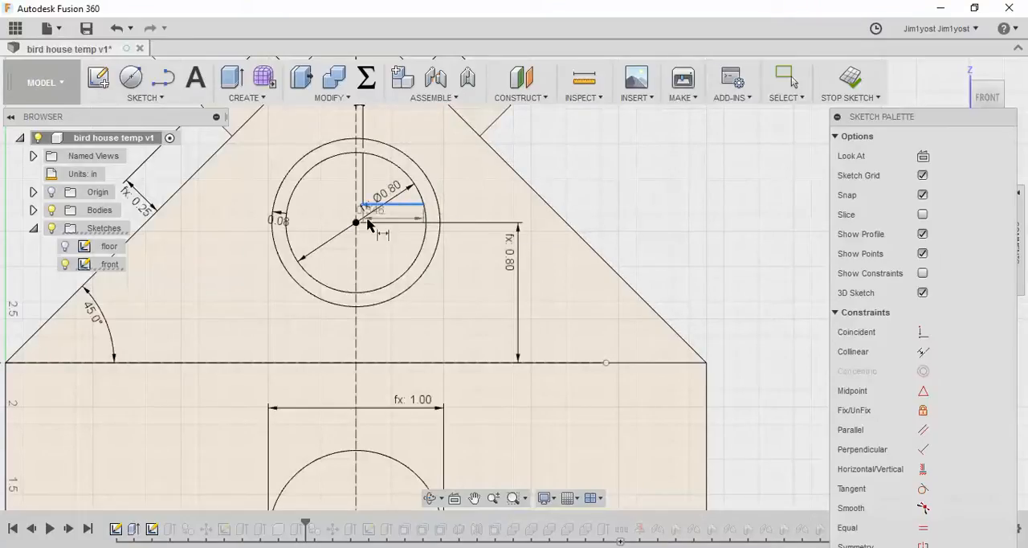
{"action": "left_click", "coordinate": [463, 210]}
{"action": "type", "text": "win"}
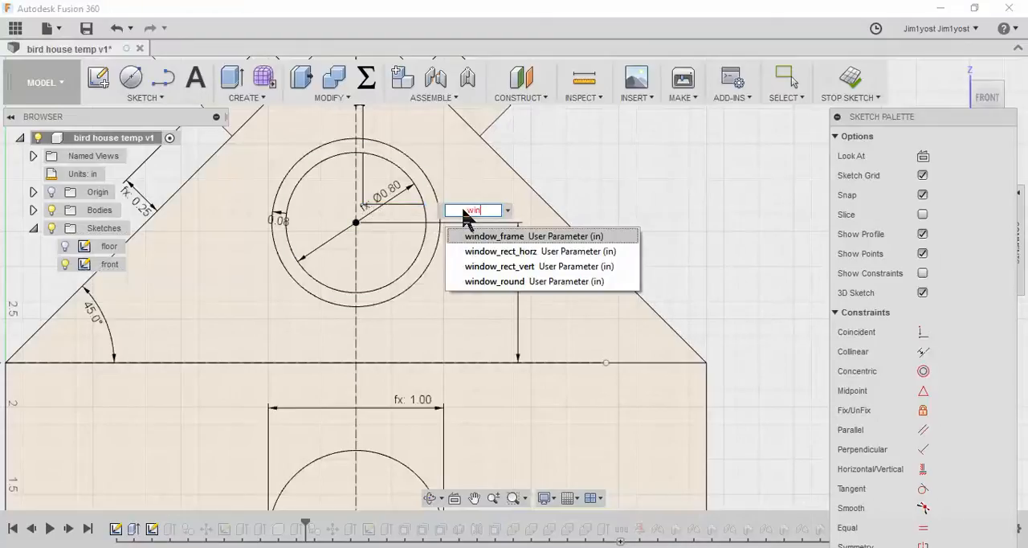
{"action": "key", "text": "Return"}
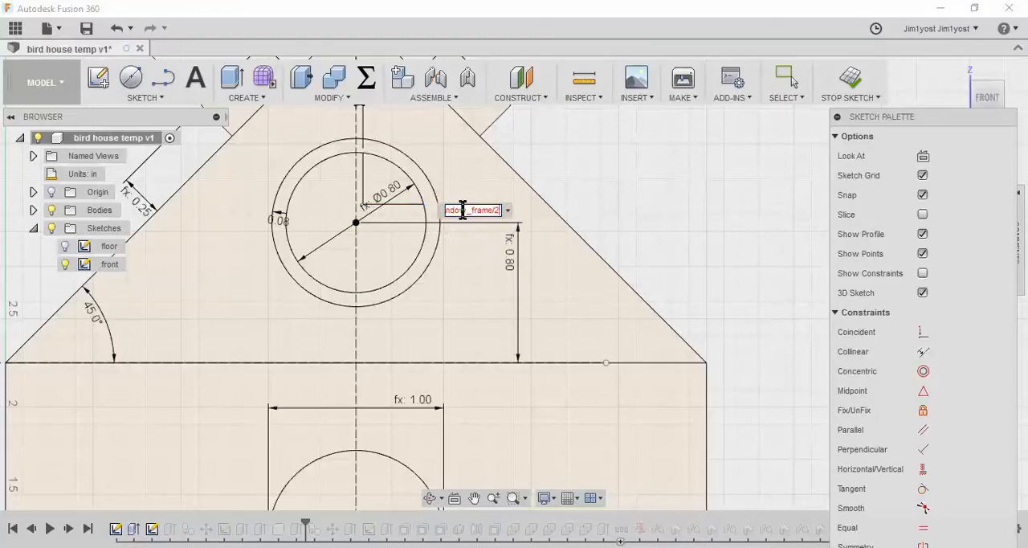
{"action": "type", "text": "/2"}
{"action": "key", "text": "Return"}
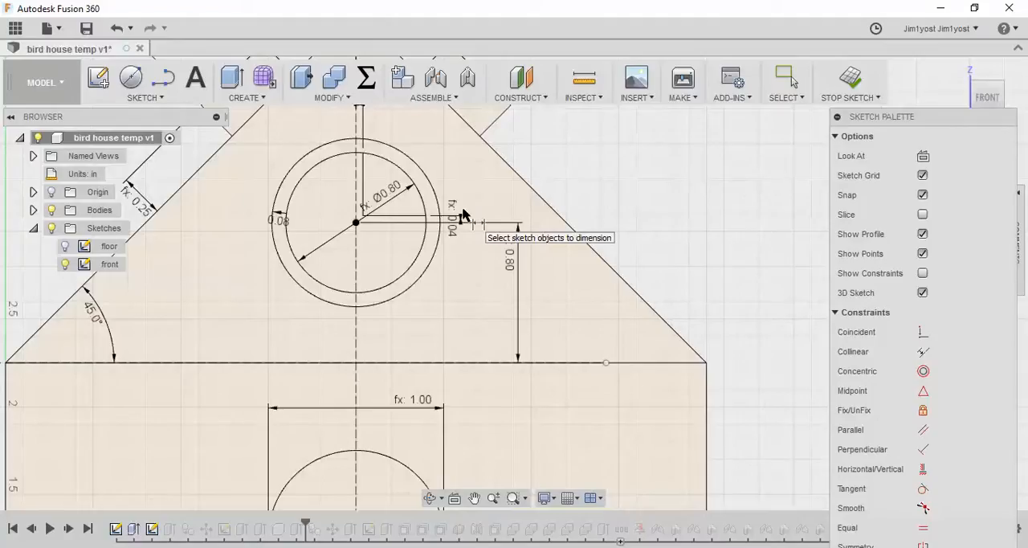
Reposition the two window_frame/2 dimensions close to the round window's center so they are easier to read
{"action": "scroll", "coordinate": [426, 117], "scroll_direction": "down", "scroll_amount": 1}
{"action": "scroll", "coordinate": [402, 138], "scroll_direction": "up", "scroll_amount": 1}
{"action": "middle_click_drag", "start_coordinate": [402, 141], "coordinate": [415, 187]}
{"action": "left_click_drag", "start_coordinate": [382, 137], "coordinate": [319, 243]}
{"action": "left_click_drag", "start_coordinate": [475, 282], "coordinate": [407, 290]}
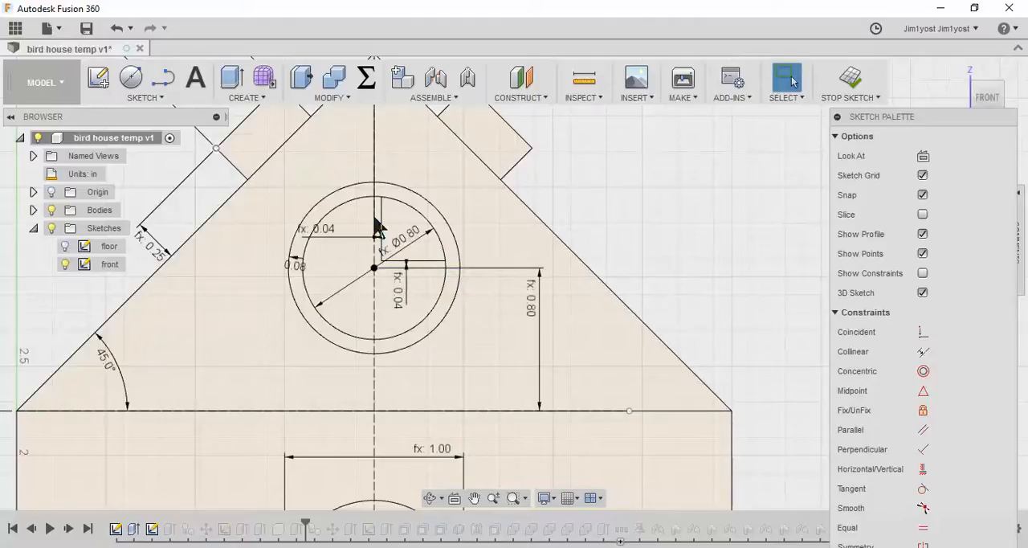
Circular-pattern the L-shape's two lines fully around the round window's center with a quantity of 4
{"action": "left_click", "coordinate": [162, 95]}
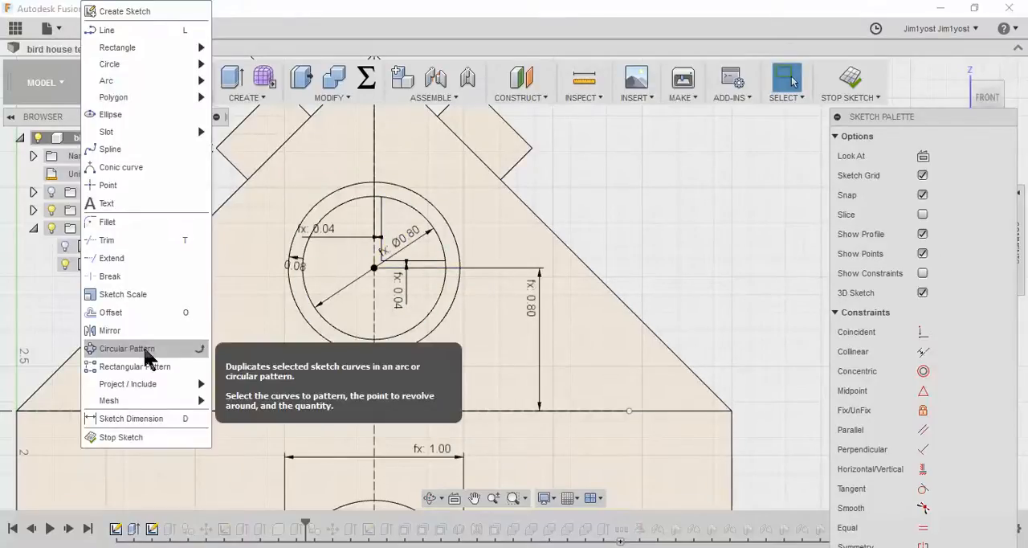
{"action": "left_click", "coordinate": [165, 348]}
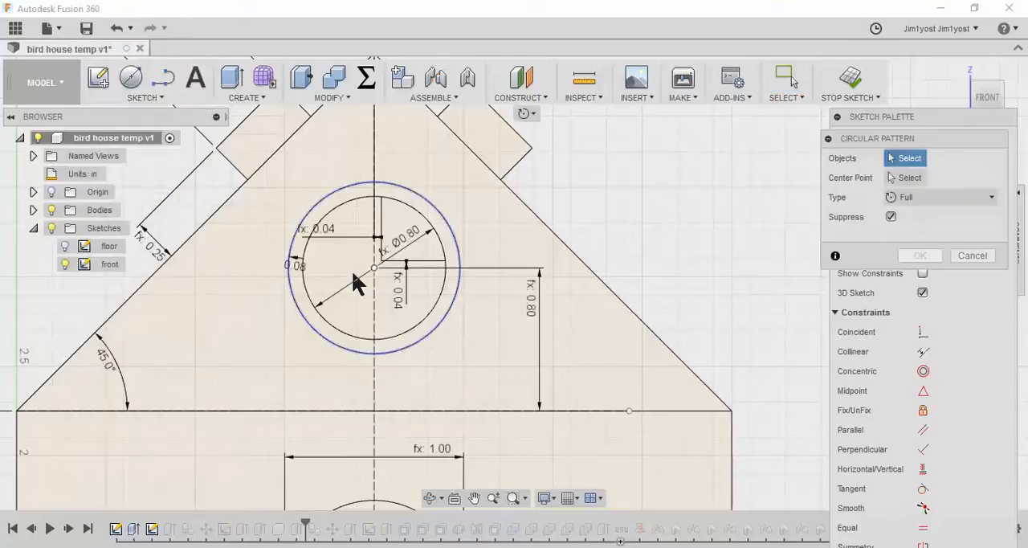
{"action": "left_click", "coordinate": [383, 227]}
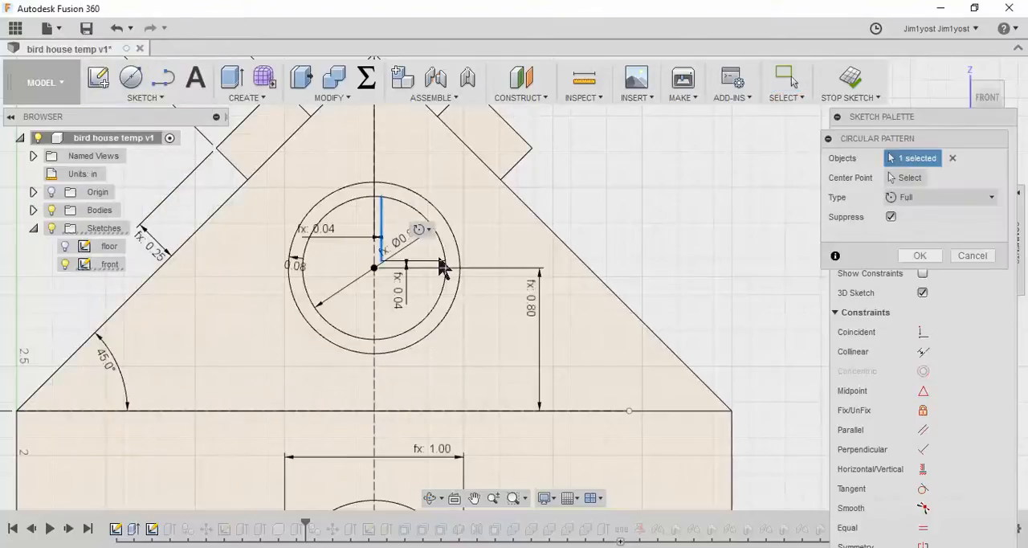
{"action": "left_click", "coordinate": [433, 262]}
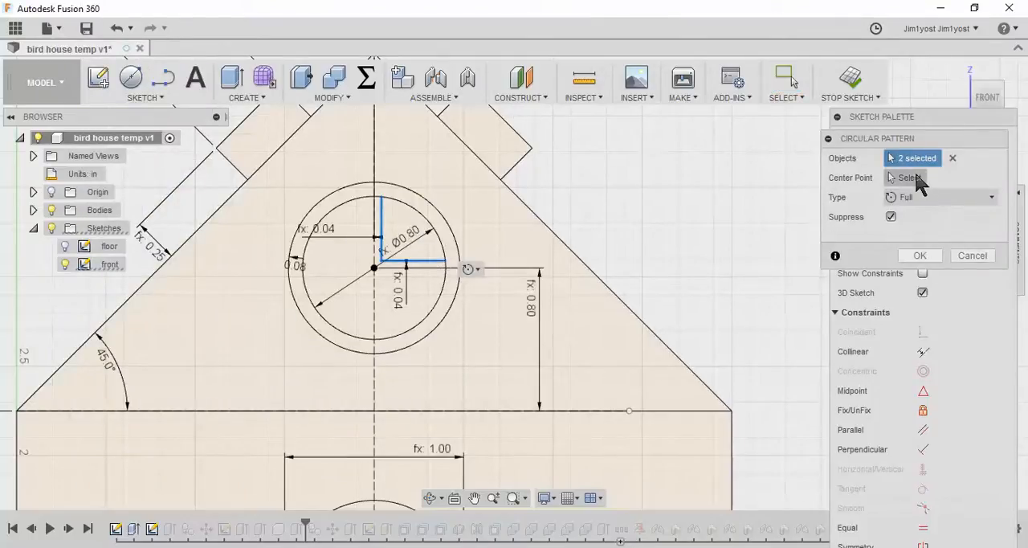
{"action": "left_click", "coordinate": [912, 177]}
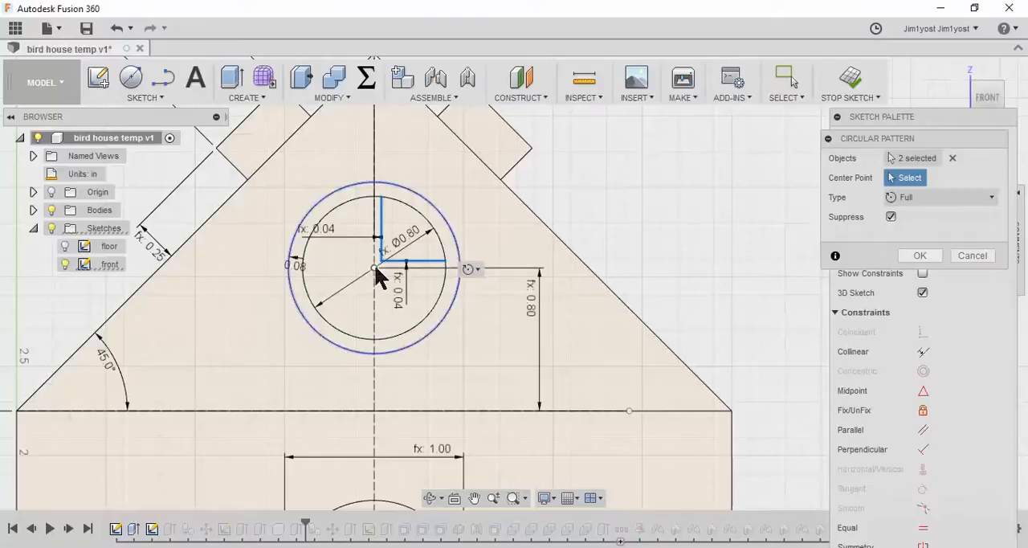
{"action": "left_click", "coordinate": [376, 269]}
{"action": "left_click", "coordinate": [927, 237]}
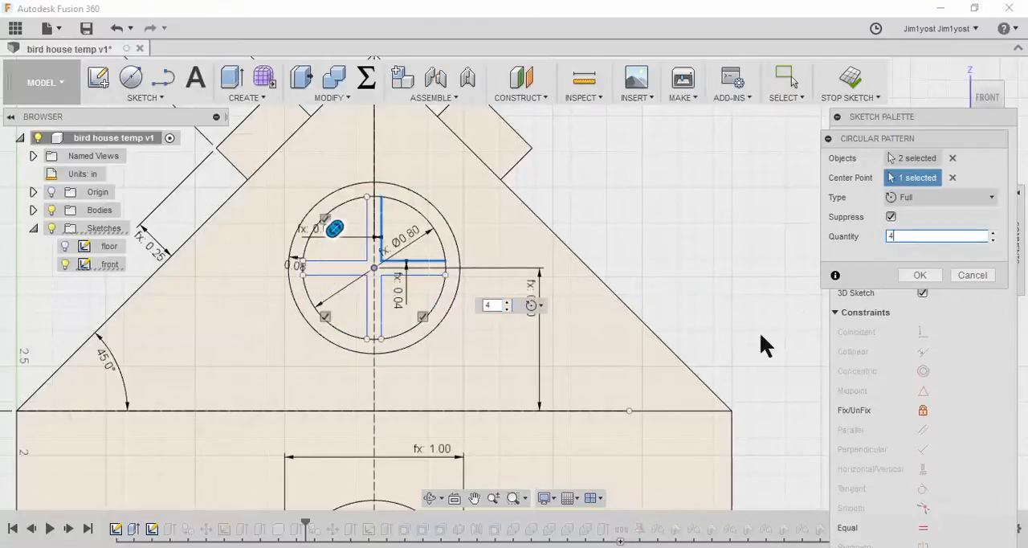
{"action": "left_click", "coordinate": [920, 276]}
{"action": "scroll", "coordinate": [655, 249], "scroll_direction": "down", "scroll_amount": 4}
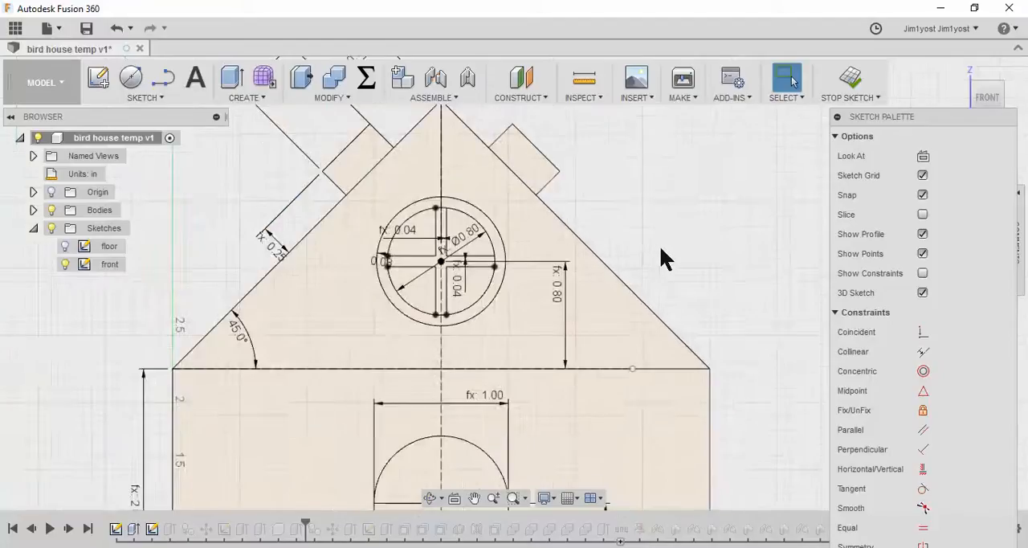
{"action": "middle_click_drag", "start_coordinate": [696, 254], "coordinate": [652, 270], "text": "shift"}
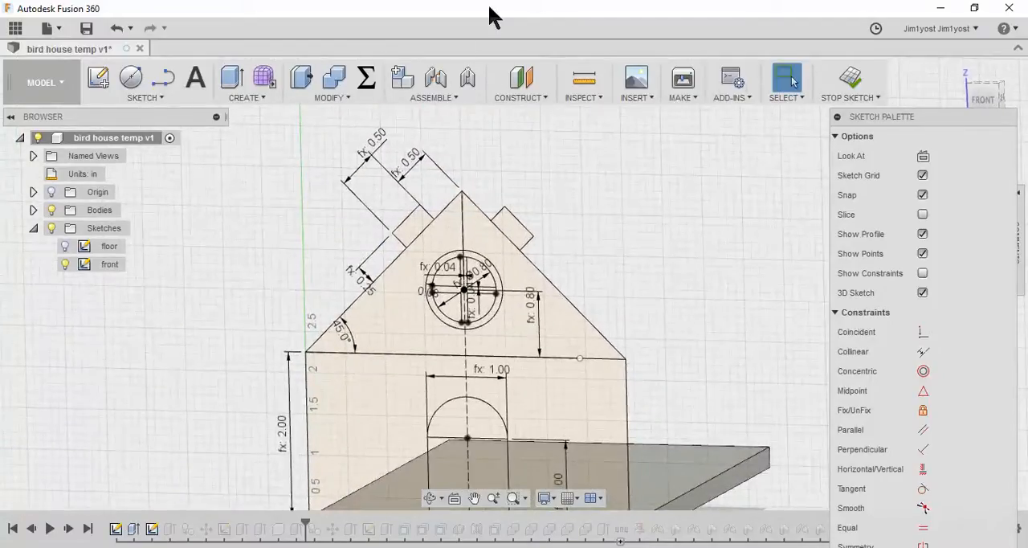
{"action": "left_click", "coordinate": [232, 79]}
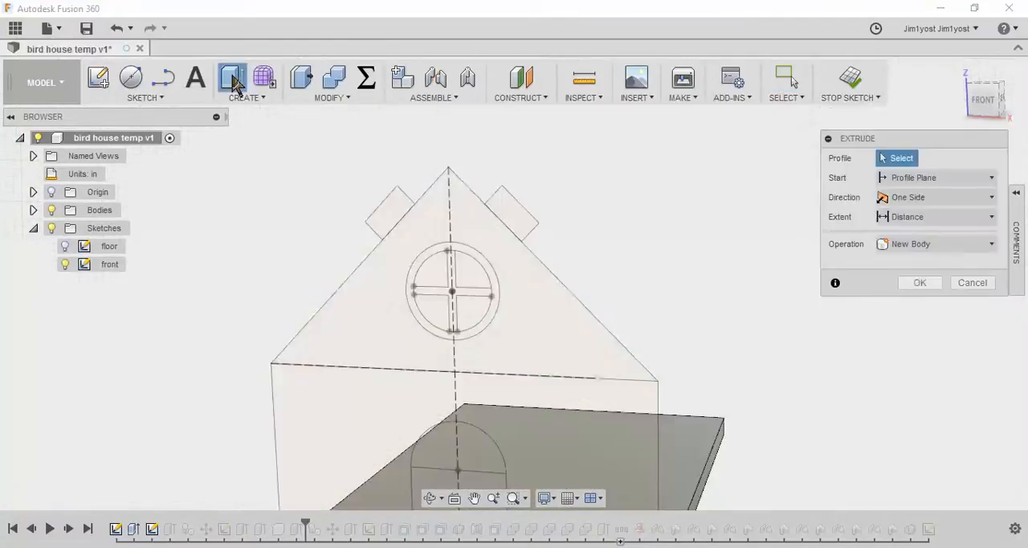
{"action": "left_click", "coordinate": [468, 267]}
{"action": "left_click", "coordinate": [429, 268]}
{"action": "left_click", "coordinate": [436, 304]}
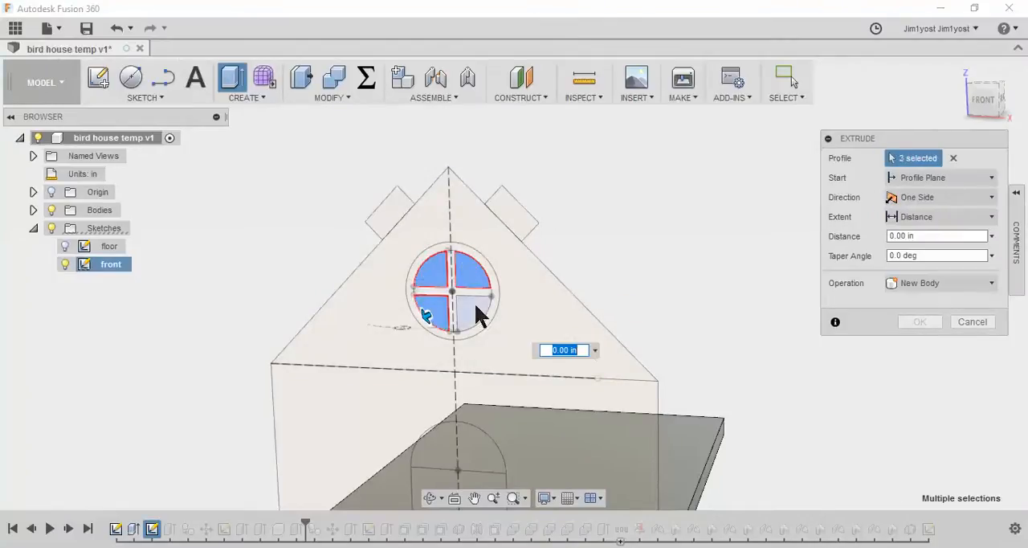
{"action": "left_click", "coordinate": [476, 306]}
{"action": "left_click", "coordinate": [33, 210]}
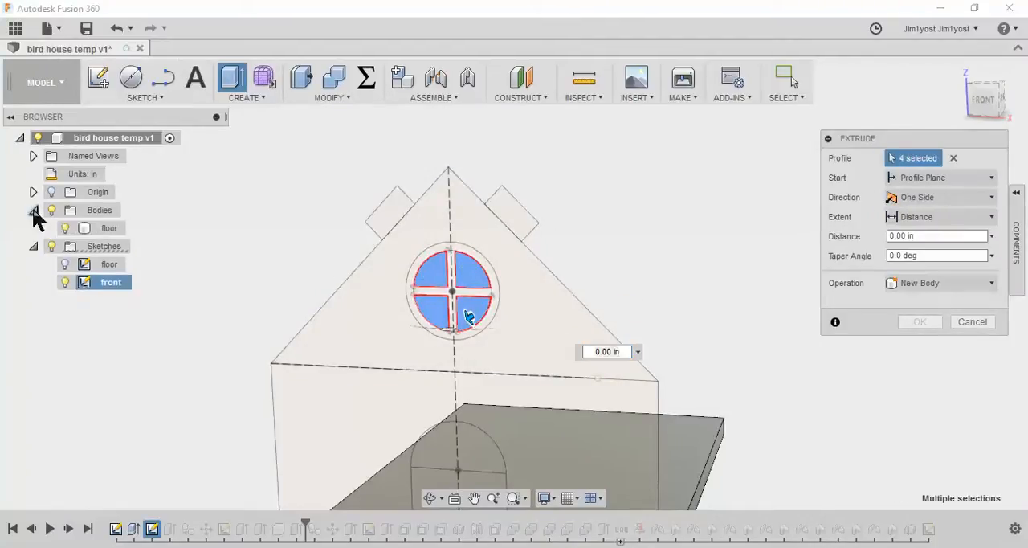
{"action": "left_click", "coordinate": [33, 209]}
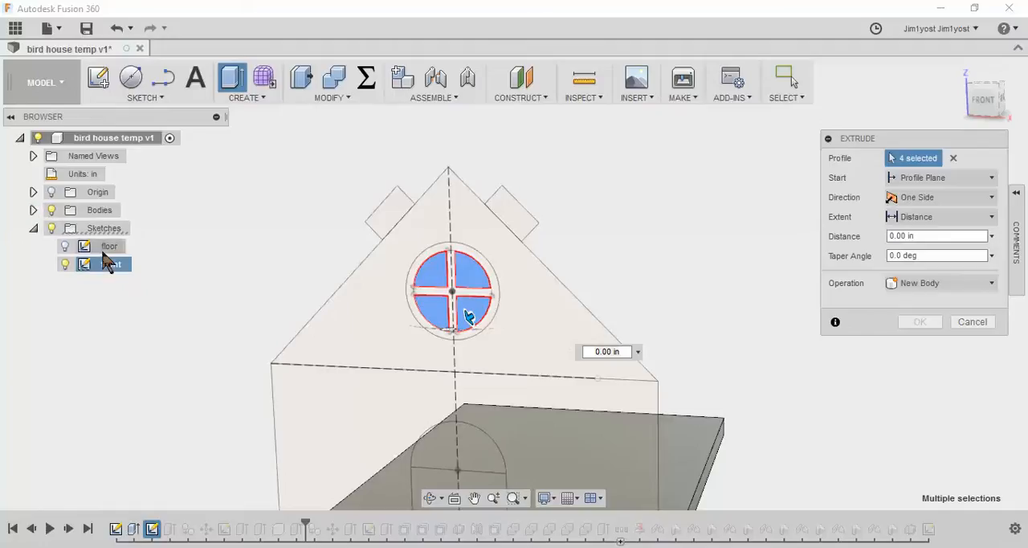
{"action": "left_click", "coordinate": [969, 282]}
{"action": "left_click", "coordinate": [940, 318]}
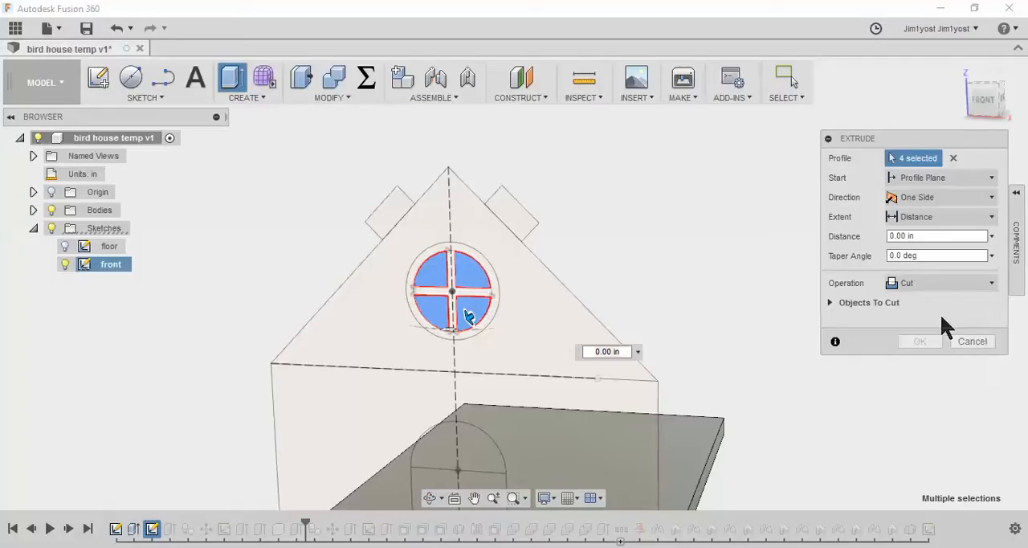
{"action": "left_click_drag", "start_coordinate": [935, 235], "coordinate": [861, 232]}
{"action": "type", "text": "-ply"}
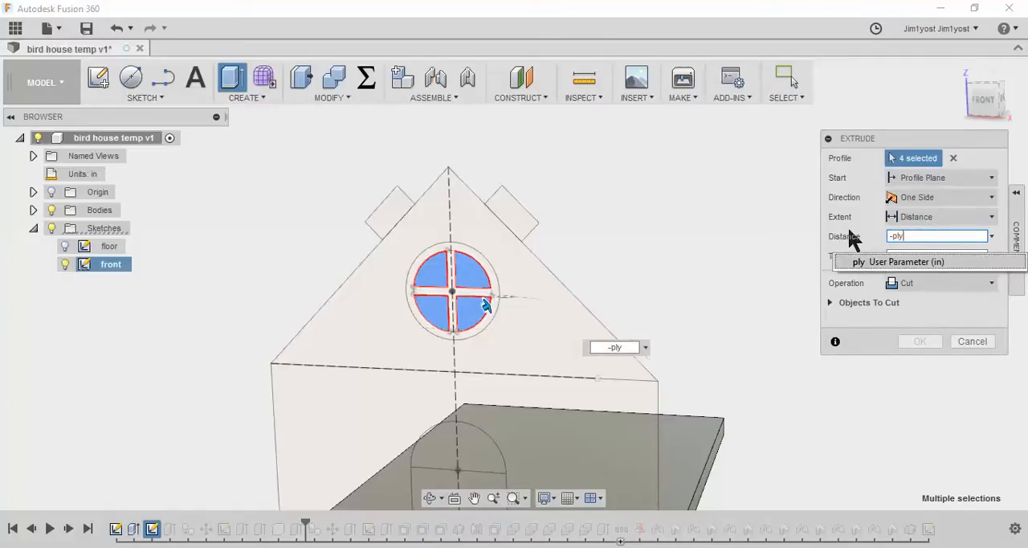
{"action": "key", "text": "Return"}
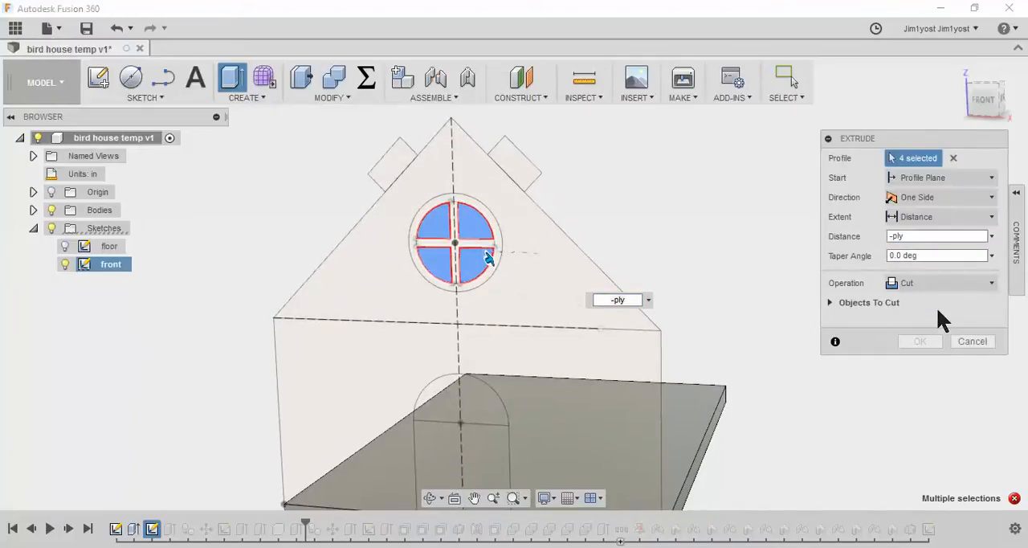
{"action": "key", "text": "Escape"}
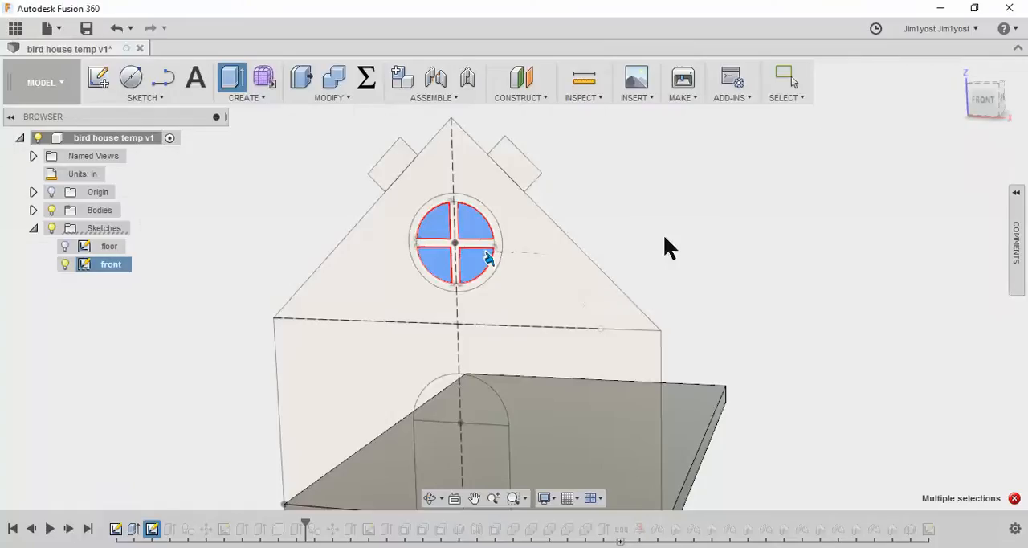
Finish editing the front sketch and return to the solid model
{"action": "scroll", "coordinate": [665, 251], "scroll_direction": "down", "scroll_amount": 3}
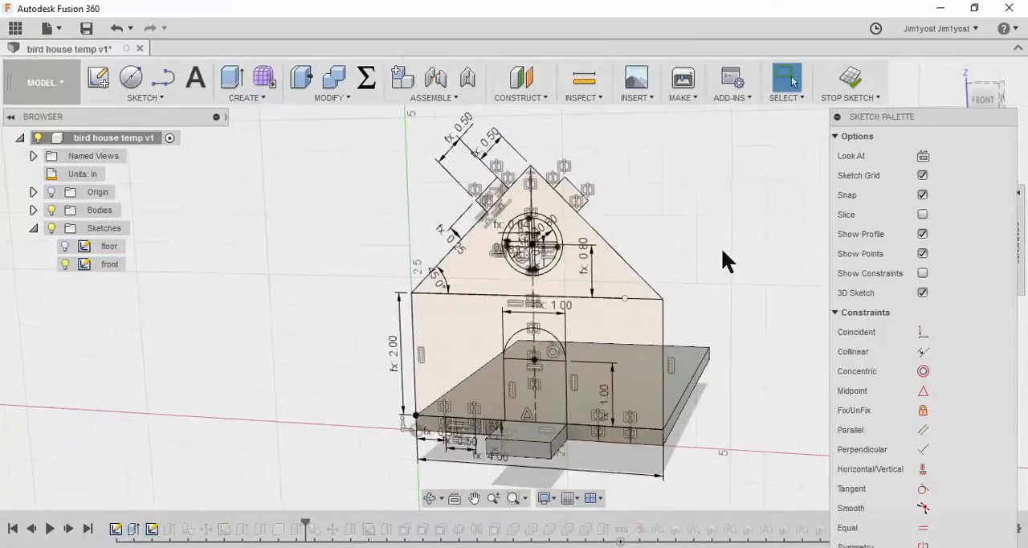
{"action": "scroll", "coordinate": [678, 247], "scroll_direction": "up", "scroll_amount": 2}
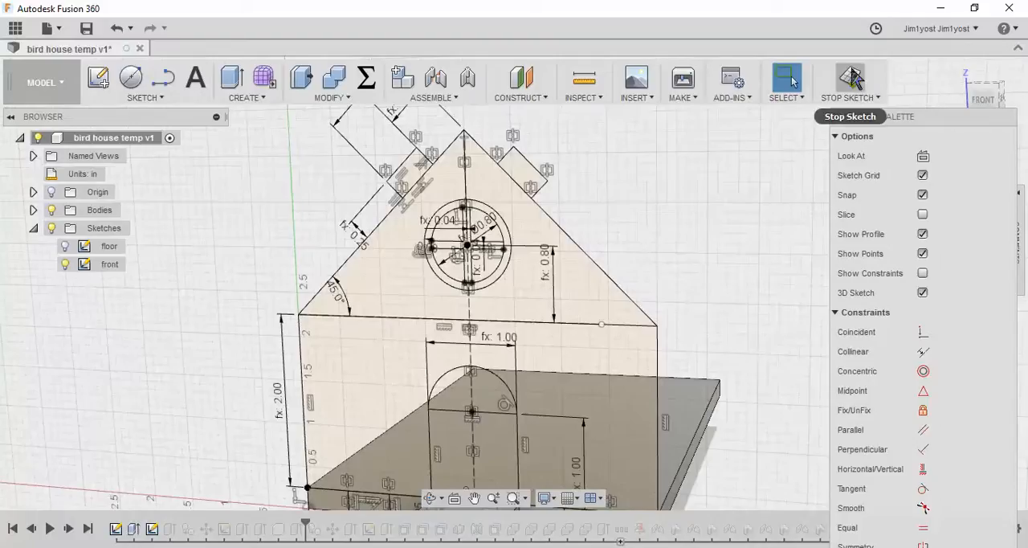
{"action": "left_click", "coordinate": [851, 74]}
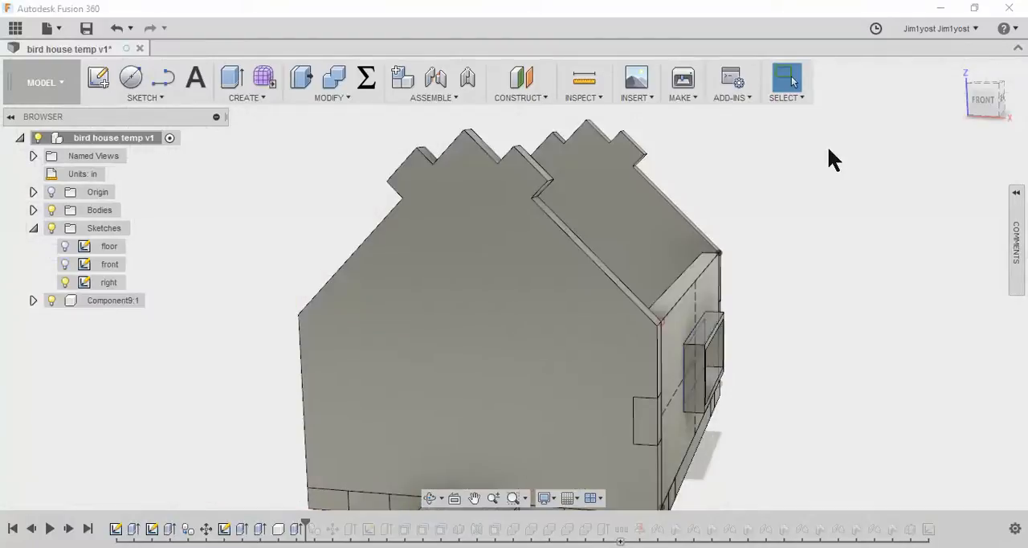
Show the front sketch and extrude-cut the round window's four pane profiles through the front wall with distance -ply
{"action": "scroll", "coordinate": [779, 286], "scroll_direction": "down", "scroll_amount": 3}
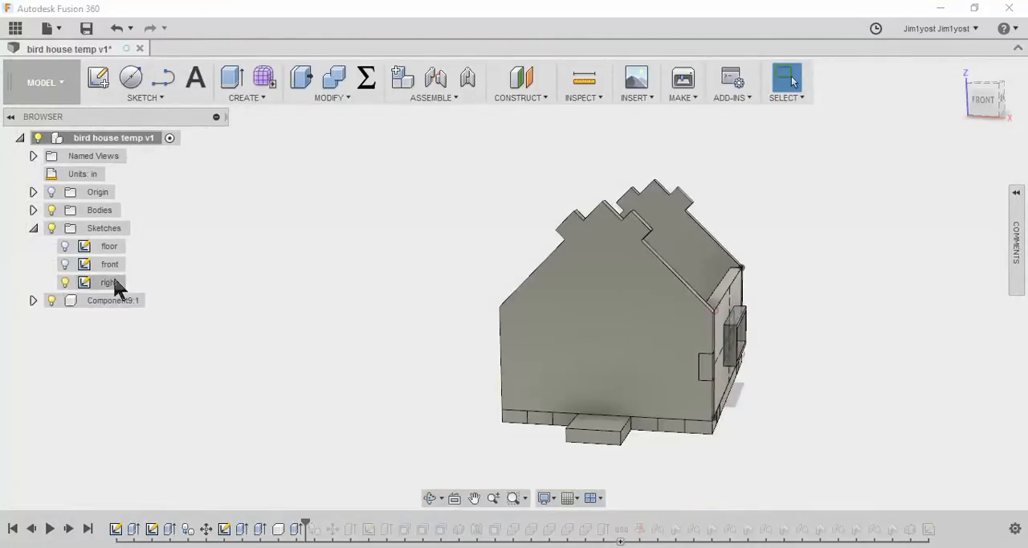
{"action": "left_click", "coordinate": [233, 80]}
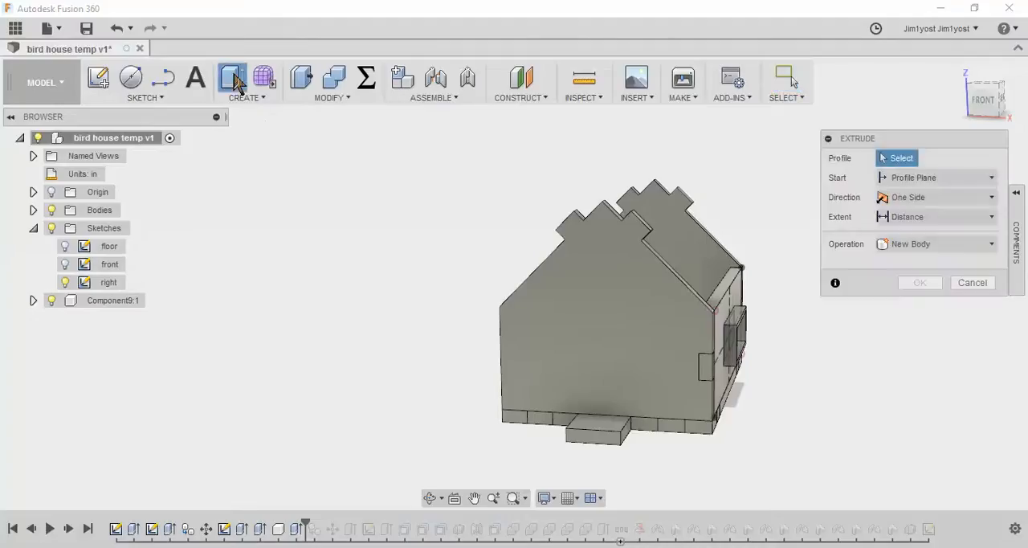
{"action": "left_click", "coordinate": [65, 264]}
{"action": "scroll", "coordinate": [651, 277], "scroll_direction": "up", "scroll_amount": 5}
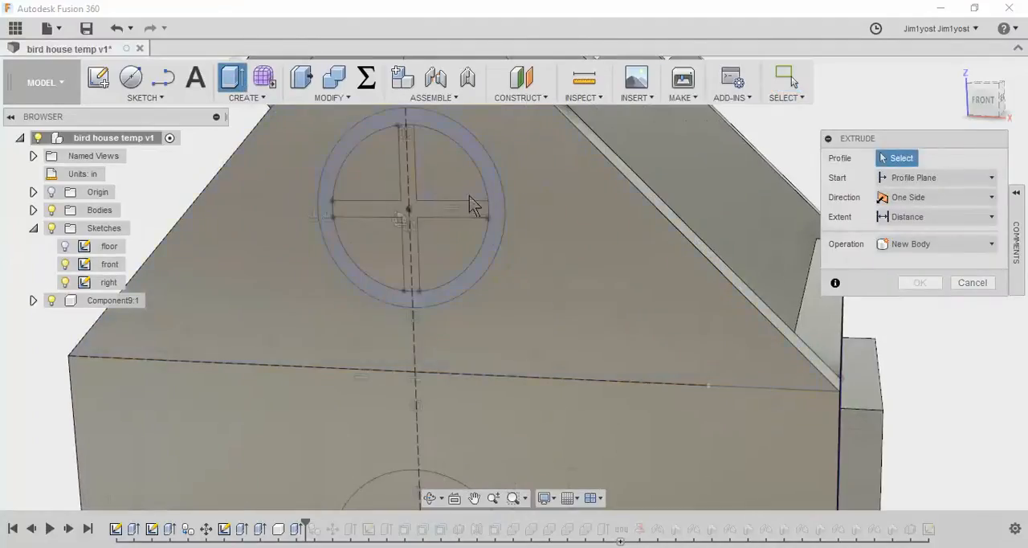
{"action": "left_click", "coordinate": [448, 187]}
{"action": "left_click", "coordinate": [386, 173]}
{"action": "left_click", "coordinate": [444, 257]}
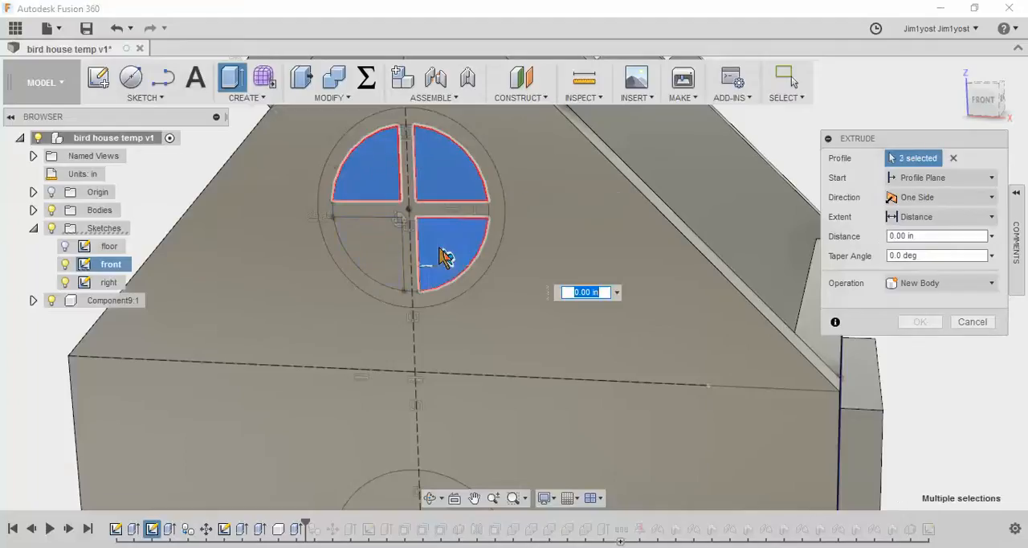
{"action": "left_click", "coordinate": [386, 262]}
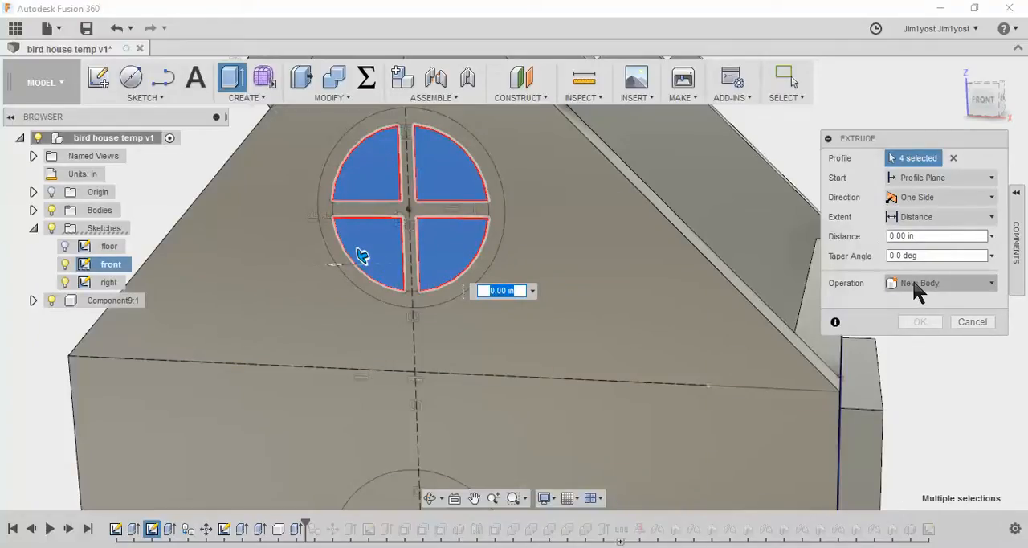
{"action": "type", "text": "ply"}
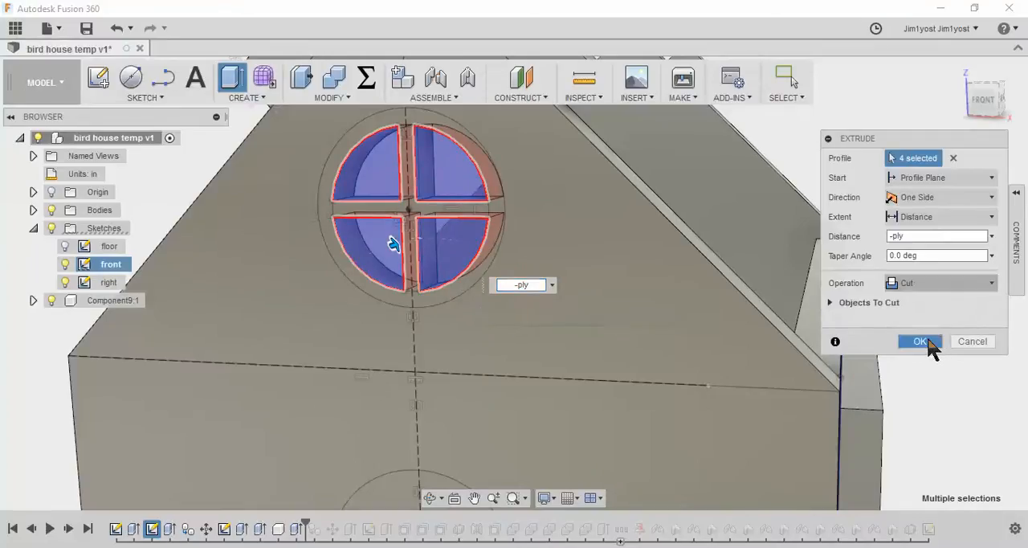
{"action": "left_click", "coordinate": [928, 335]}
Show the front sketch again and extrude the ring around the round window by ply as a new component
{"action": "left_click", "coordinate": [231, 81]}
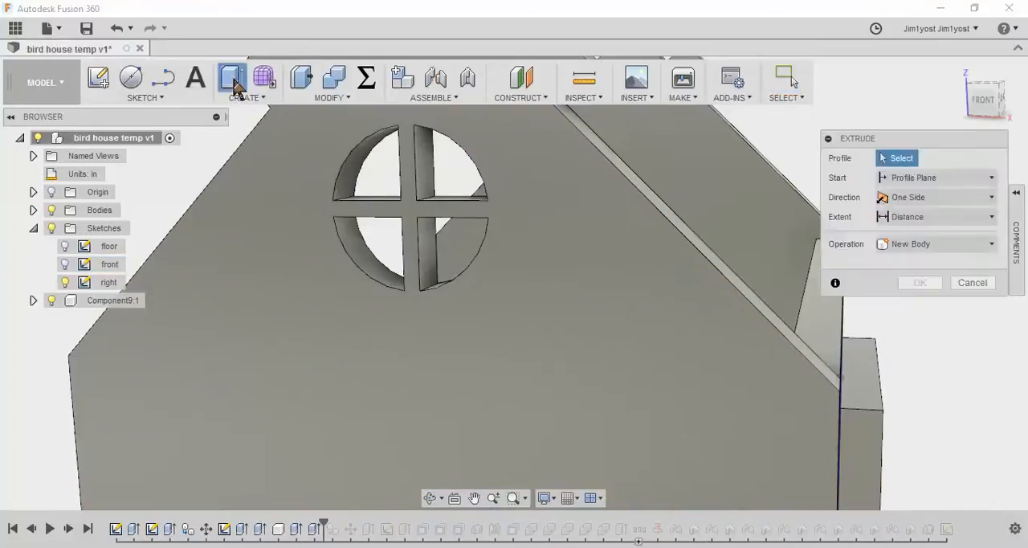
{"action": "left_click", "coordinate": [64, 265]}
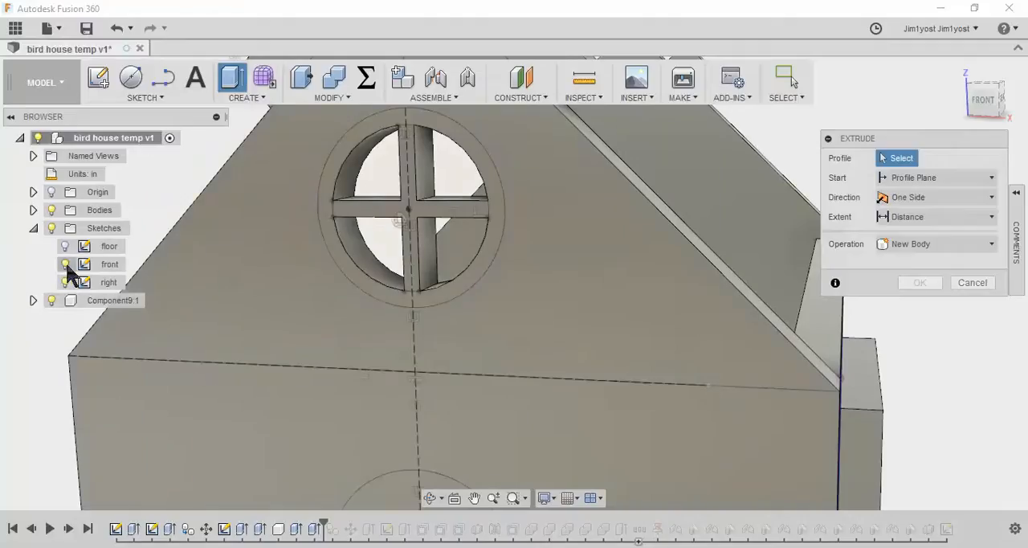
{"action": "left_click", "coordinate": [340, 257]}
{"action": "type", "text": "pl"}
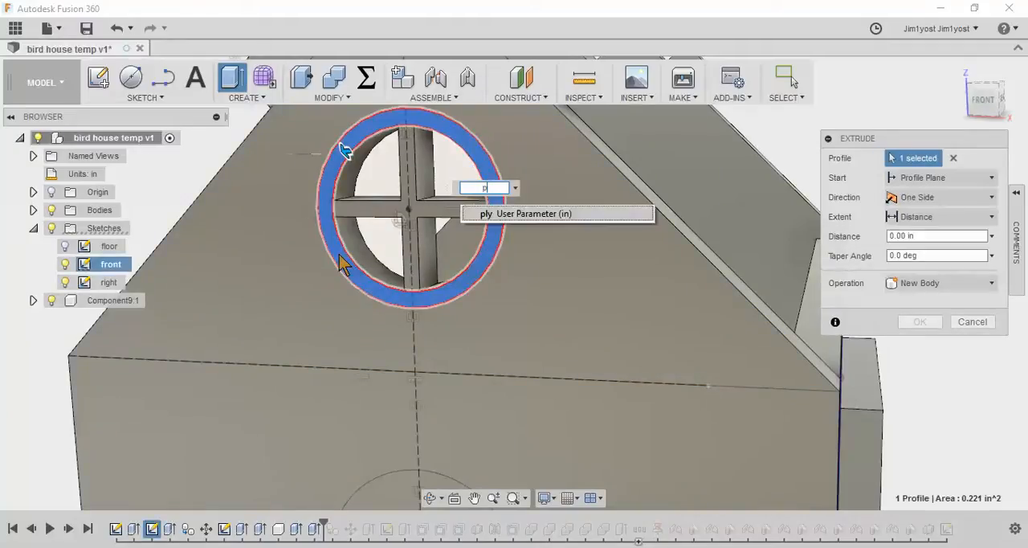
{"action": "type", "text": "y"}
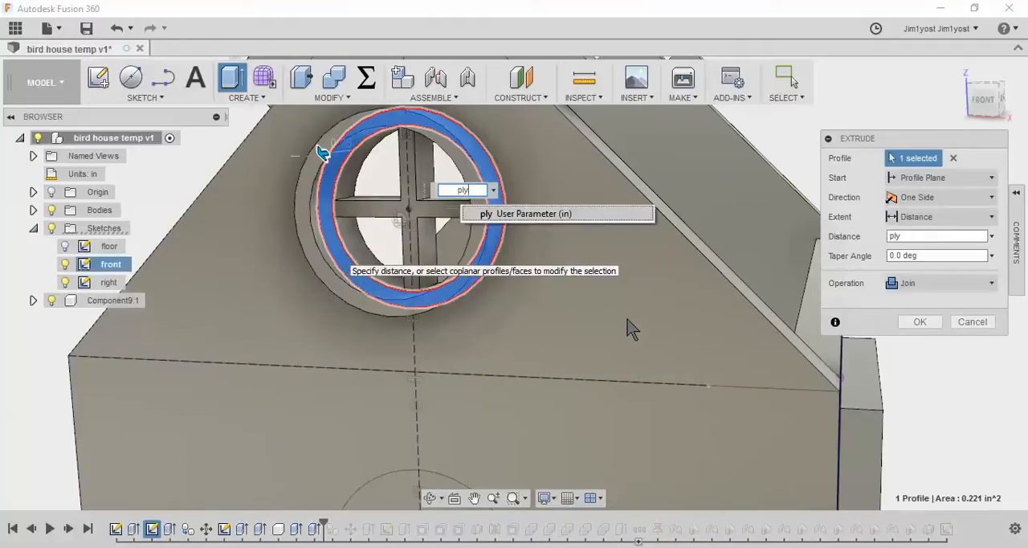
{"action": "left_click", "coordinate": [940, 284]}
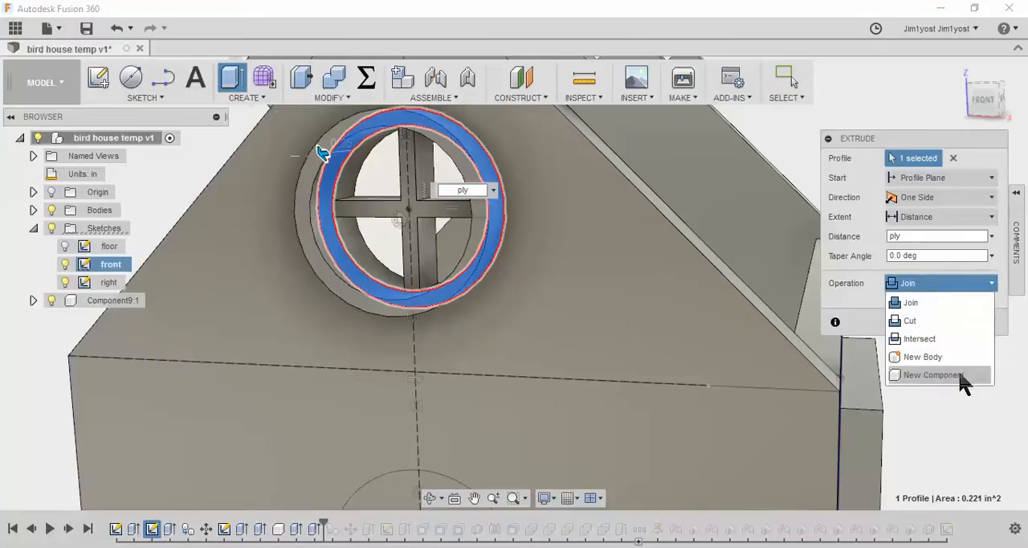
{"action": "left_click", "coordinate": [958, 373]}
{"action": "left_click", "coordinate": [929, 317]}
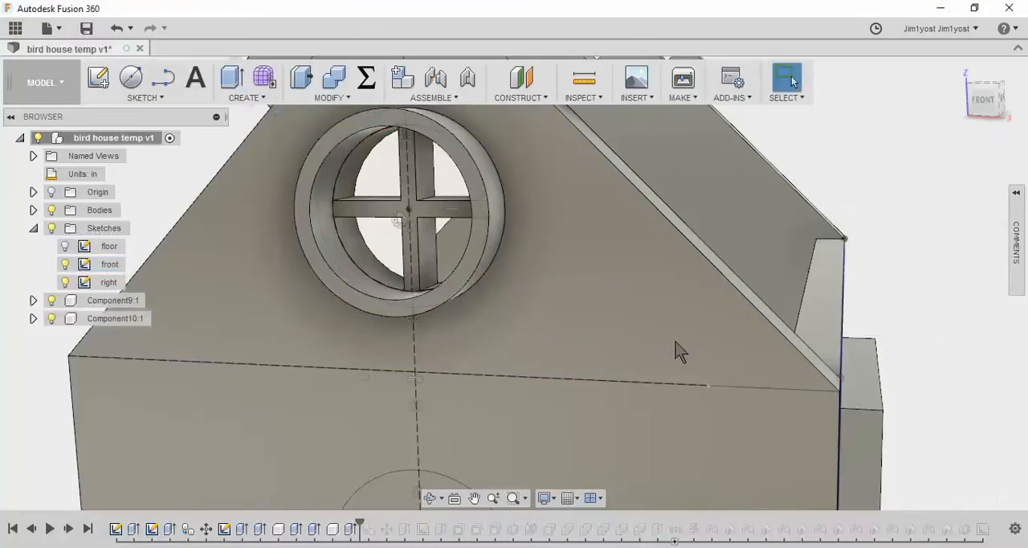
Roll the timeline forward past the roof features to check the round window, and back to just after the first roof pattern feature
{"action": "scroll", "coordinate": [830, 339], "scroll_direction": "down", "scroll_amount": 5}
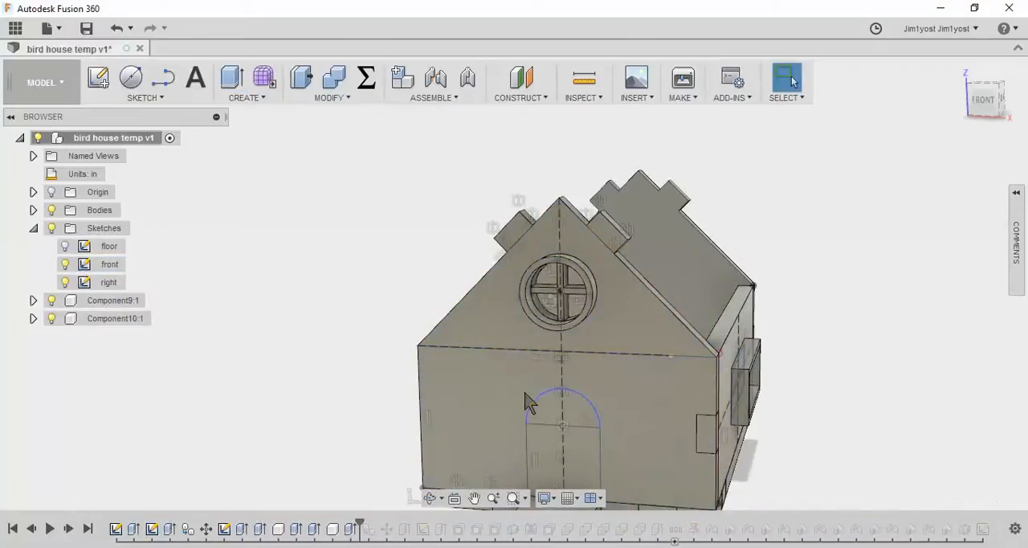
{"action": "left_click_drag", "start_coordinate": [362, 519], "coordinate": [669, 537]}
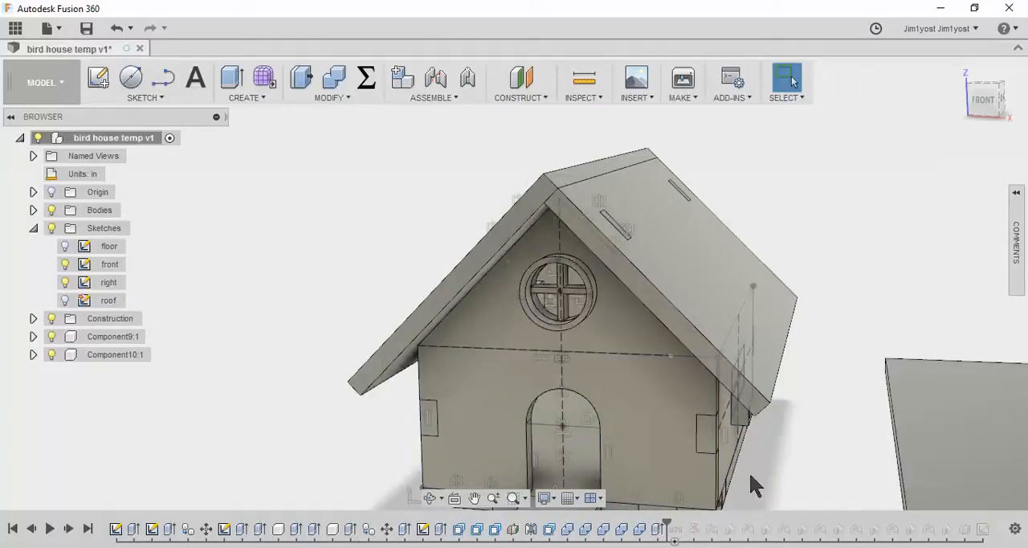
{"action": "scroll", "coordinate": [803, 464], "scroll_direction": "up", "scroll_amount": 2}
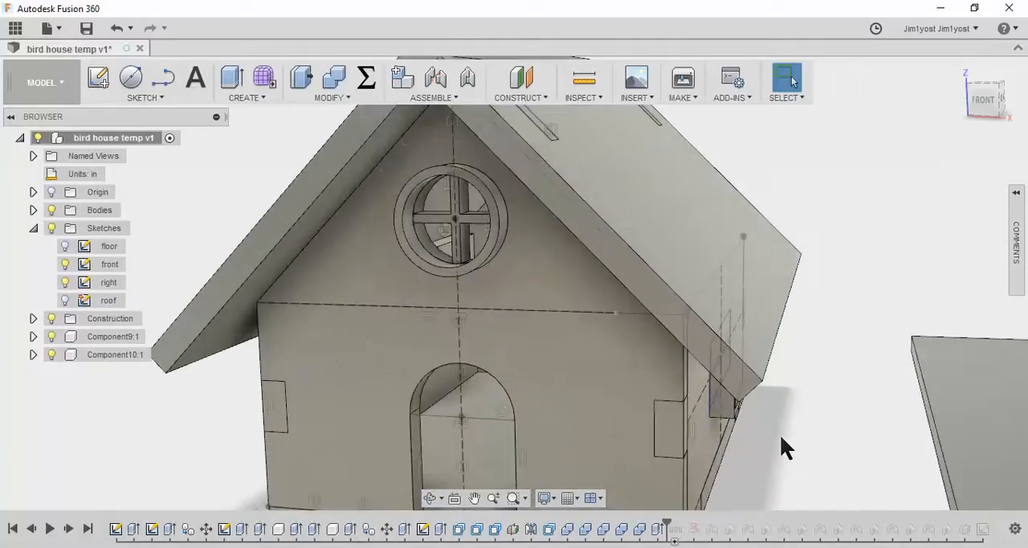
{"action": "left_click_drag", "start_coordinate": [667, 526], "coordinate": [468, 527]}
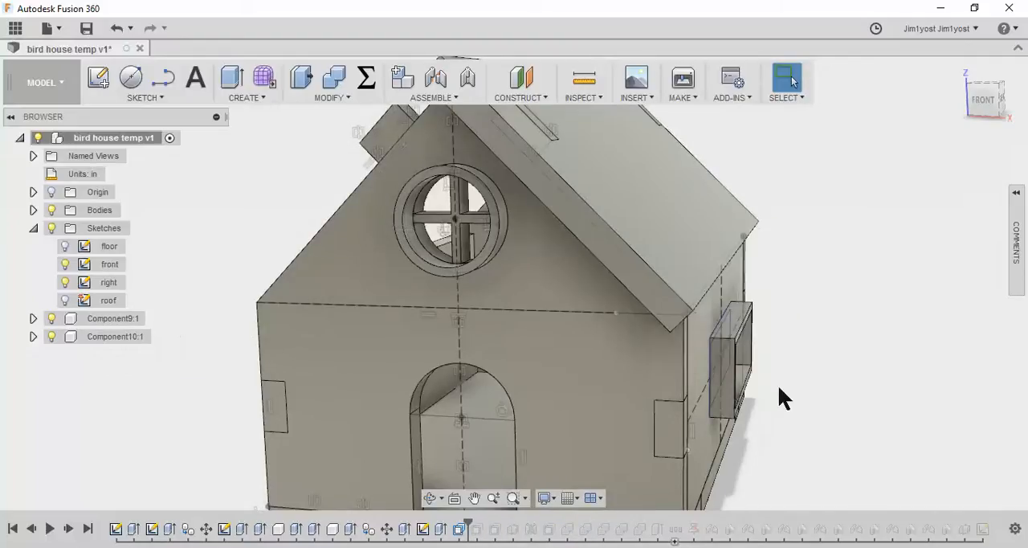
Set the selection priority to components
{"action": "scroll", "coordinate": [762, 377], "scroll_direction": "up", "scroll_amount": 3}
{"action": "mouse_move", "coordinate": [763, 377]}
{"action": "middle_mouse_down"}
{"action": "mouse_move", "coordinate": [808, 384]}
{"action": "mouse_move", "coordinate": [670, 394]}
{"action": "mouse_move", "coordinate": [580, 349]}
{"action": "mouse_move", "coordinate": [741, 381]}
{"action": "mouse_move", "coordinate": [812, 378]}
{"action": "mouse_move", "coordinate": [776, 345]}
{"action": "middle_mouse_up"}
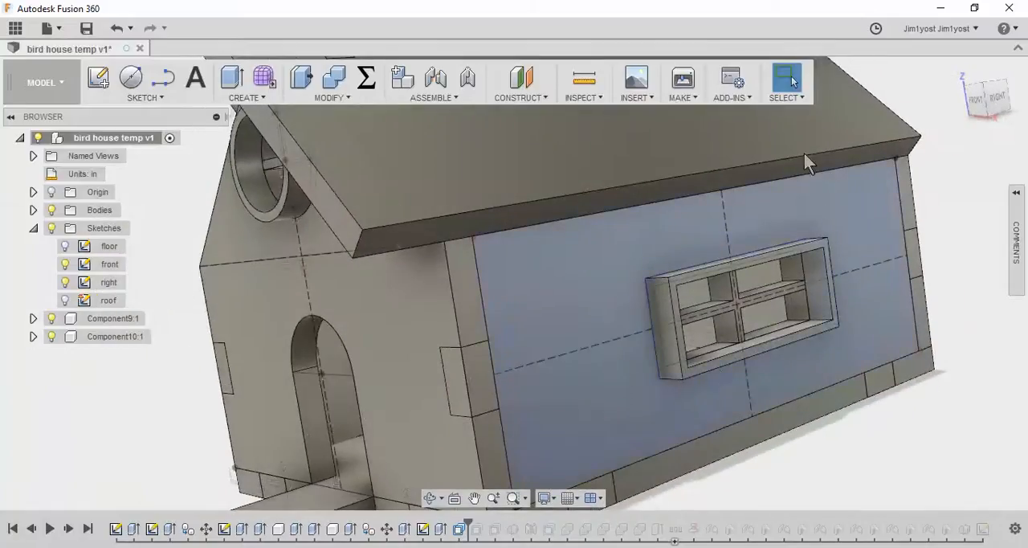
{"action": "left_click", "coordinate": [805, 100]}
{"action": "mouse_move", "coordinate": [856, 233]}
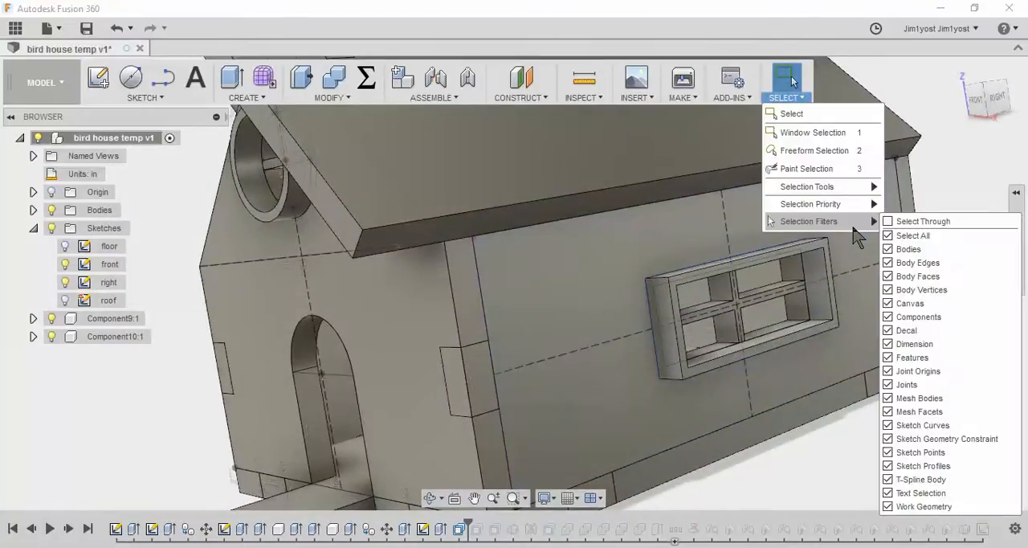
{"action": "mouse_move", "coordinate": [846, 201]}
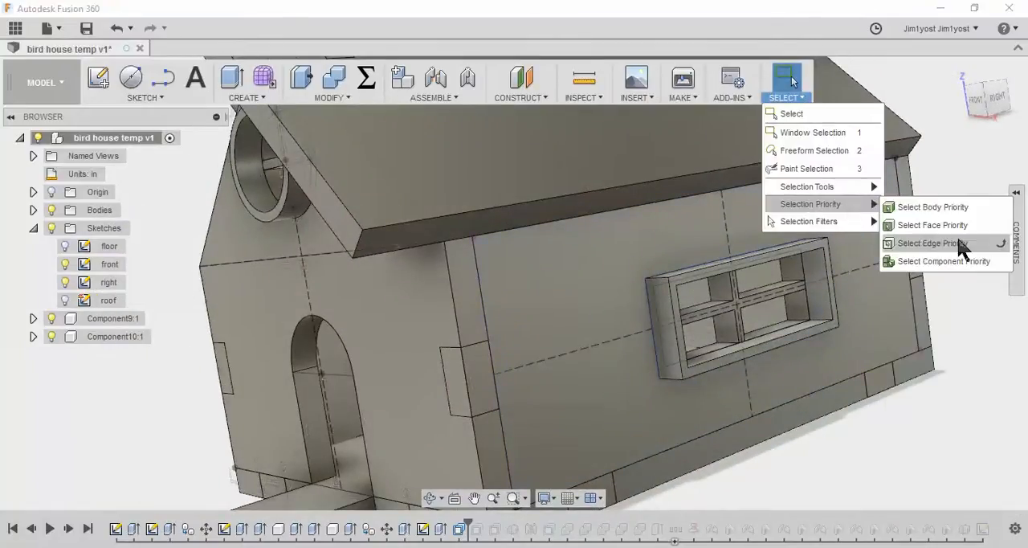
{"action": "left_click", "coordinate": [955, 261]}
Try to copy the right wall's window frame component point to point from its lower outer corner onto the left wall's window
{"action": "left_click", "coordinate": [675, 374]}
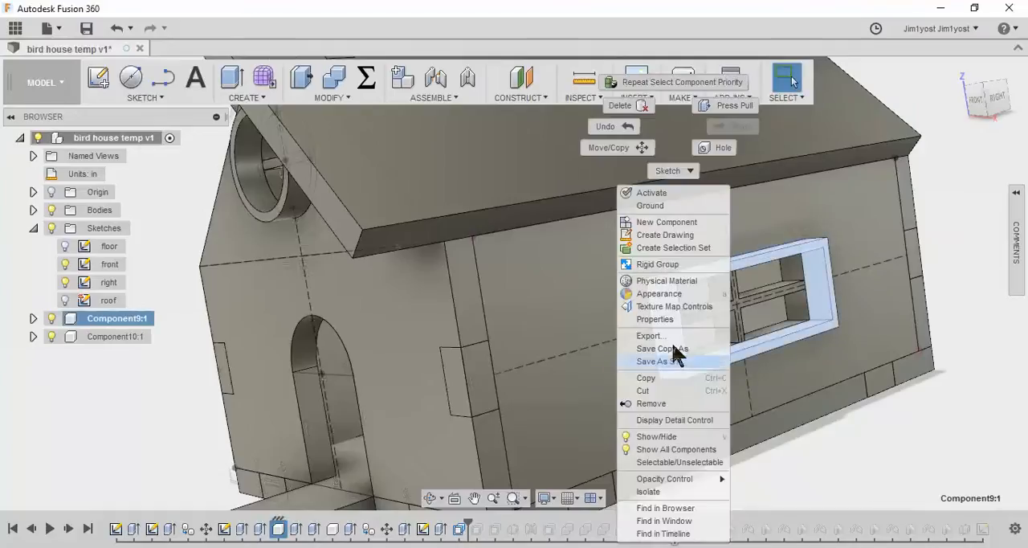
{"action": "left_click", "coordinate": [642, 148]}
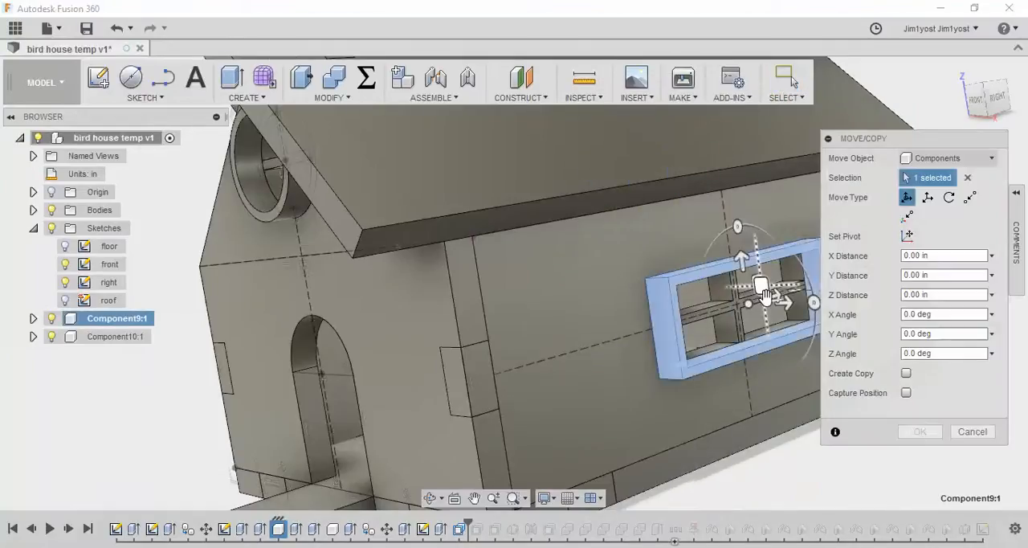
{"action": "middle_click_drag", "start_coordinate": [693, 359], "coordinate": [648, 380], "text": "shift"}
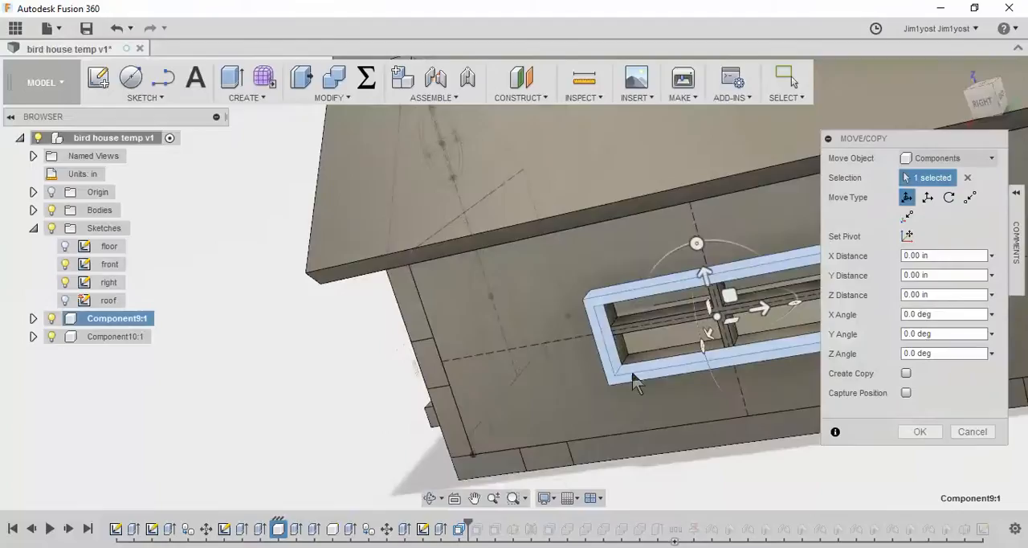
{"action": "scroll", "coordinate": [628, 376], "scroll_direction": "up", "scroll_amount": 4}
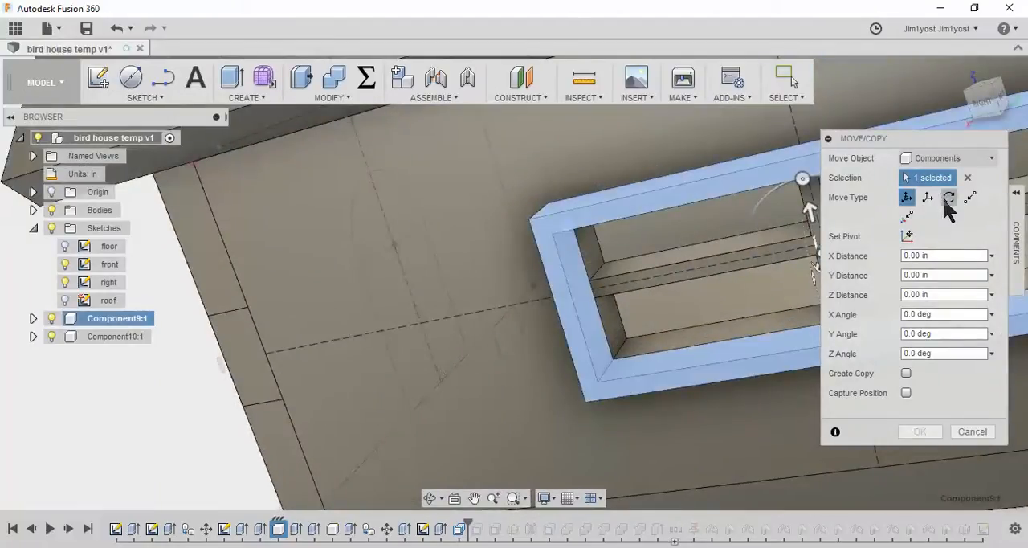
{"action": "left_click", "coordinate": [971, 198]}
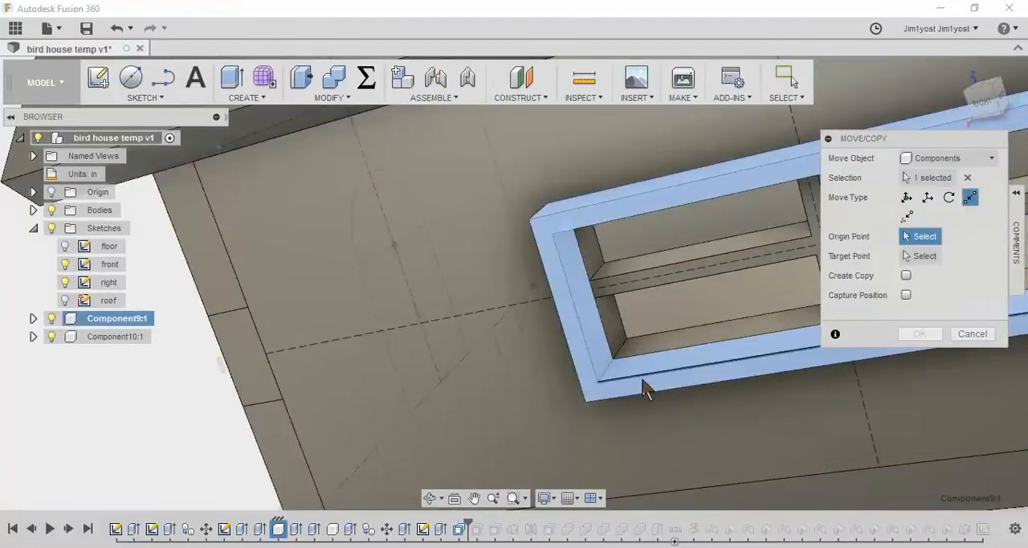
{"action": "left_click", "coordinate": [587, 399]}
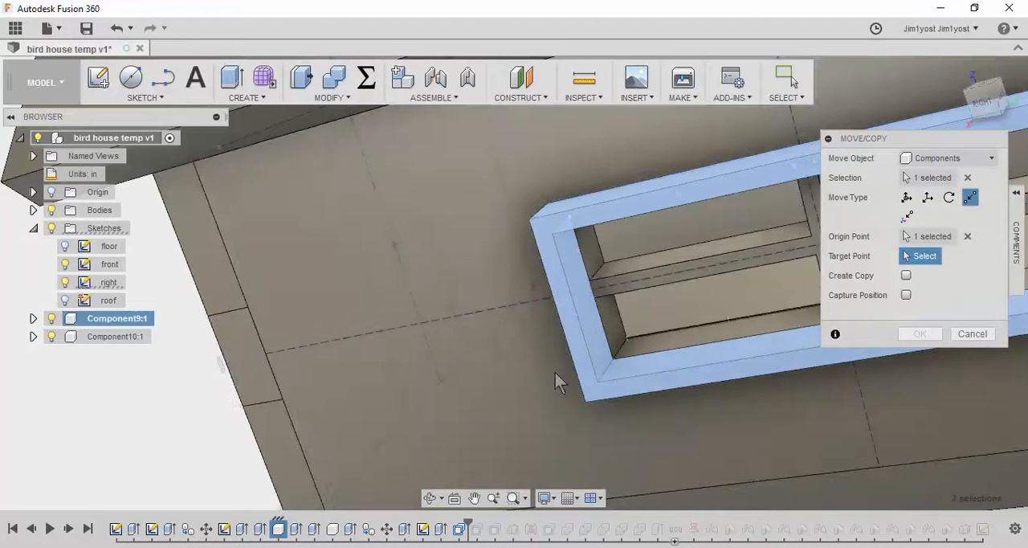
{"action": "middle_click_drag", "start_coordinate": [555, 373], "coordinate": [679, 381], "text": "shift"}
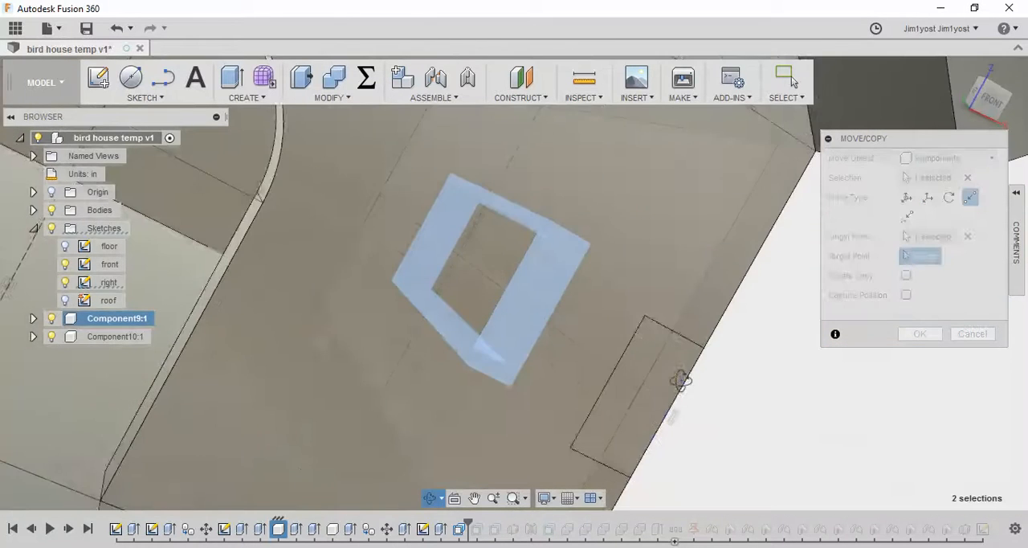
{"action": "scroll", "coordinate": [617, 376], "scroll_direction": "down", "scroll_amount": 1}
{"action": "scroll", "coordinate": [614, 381], "scroll_direction": "down", "scroll_amount": 5}
{"action": "middle_click_drag", "start_coordinate": [615, 382], "coordinate": [459, 337], "text": "shift"}
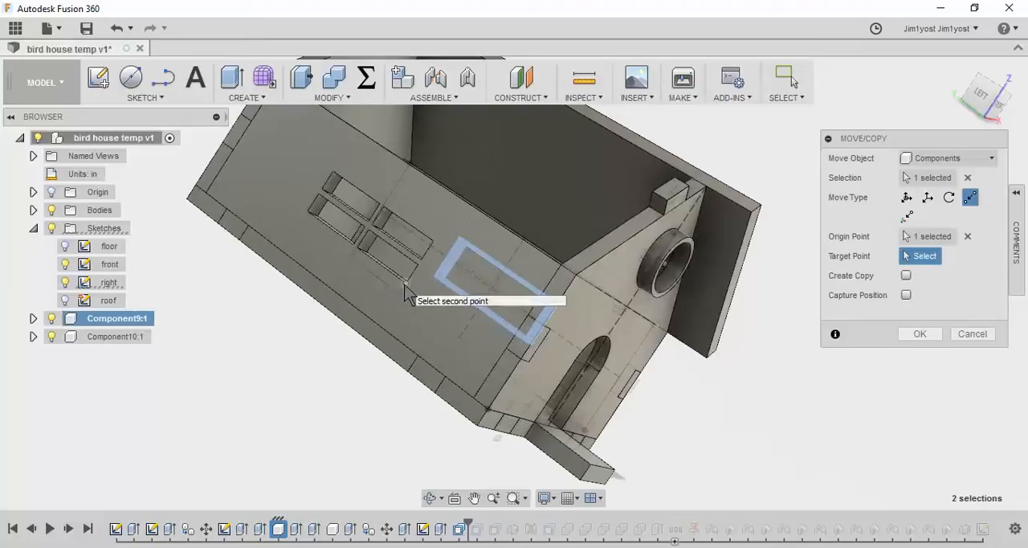
{"action": "left_click", "coordinate": [405, 291]}
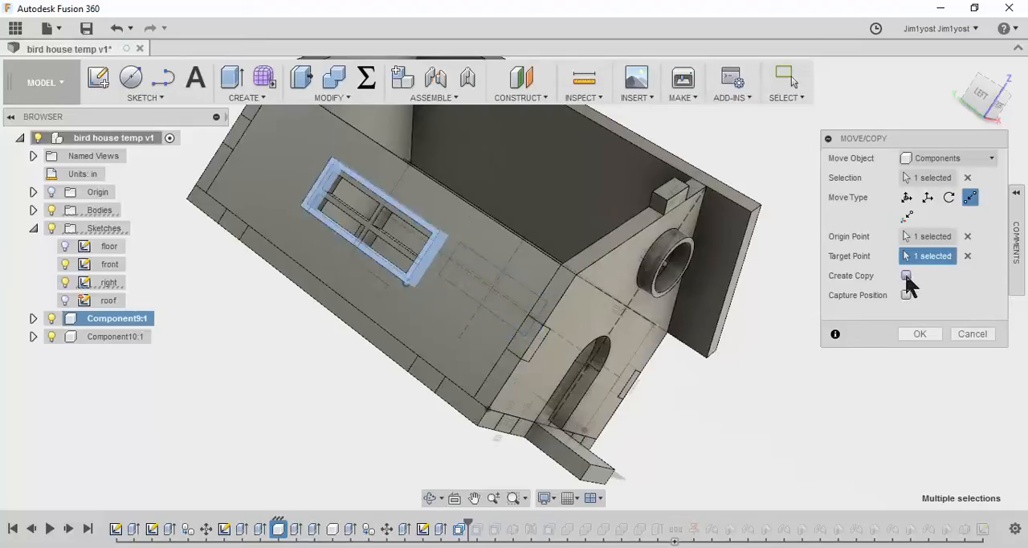
{"action": "left_click", "coordinate": [907, 275]}
{"action": "left_click", "coordinate": [923, 333]}
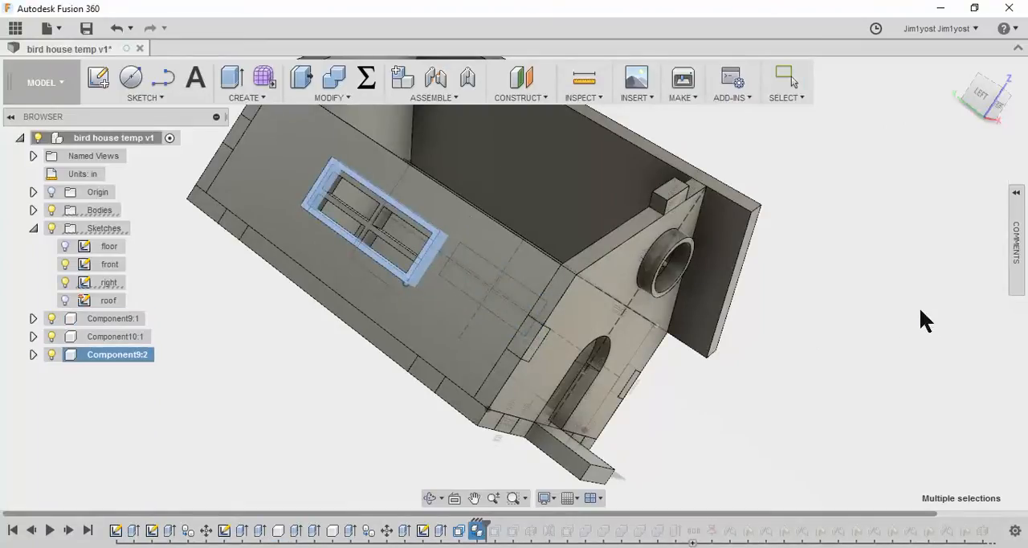
Inspect the copied frame's timeline feature and undo the frame copy on the left wall
{"action": "mouse_move", "coordinate": [743, 382]}
{"action": "middle_mouse_down", "text": "shift"}
{"action": "mouse_move", "coordinate": [776, 386]}
{"action": "mouse_move", "coordinate": [691, 362]}
{"action": "mouse_move", "coordinate": [759, 379]}
{"action": "middle_mouse_up", "text": "shift"}
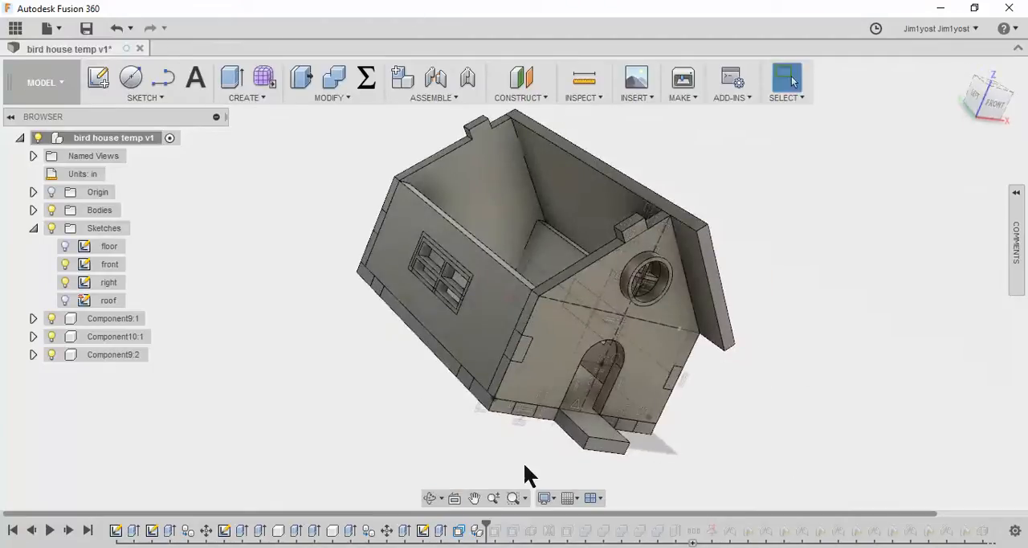
{"action": "right_click", "coordinate": [477, 532]}
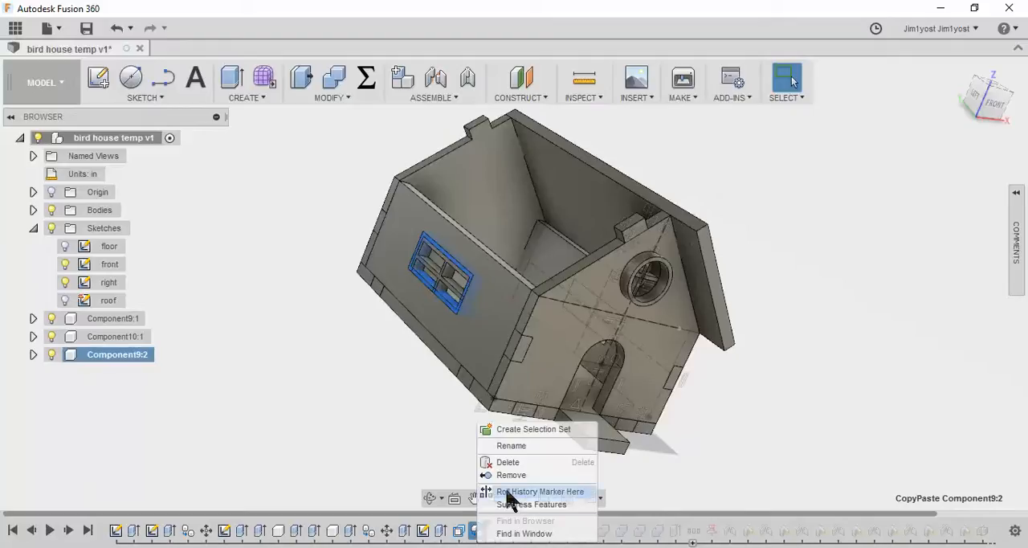
{"action": "left_click", "coordinate": [465, 460]}
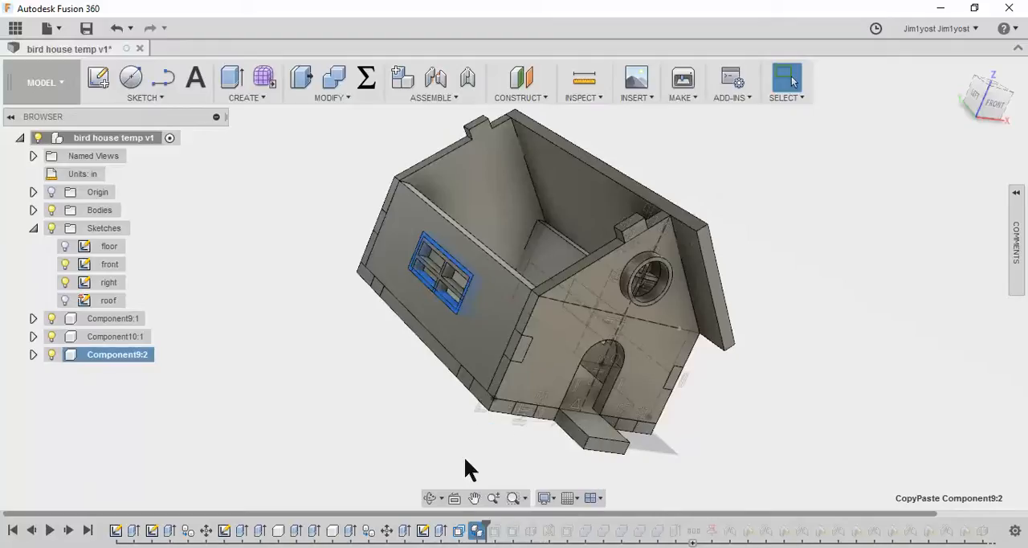
{"action": "left_click", "coordinate": [477, 532]}
{"action": "right_click", "coordinate": [478, 532]}
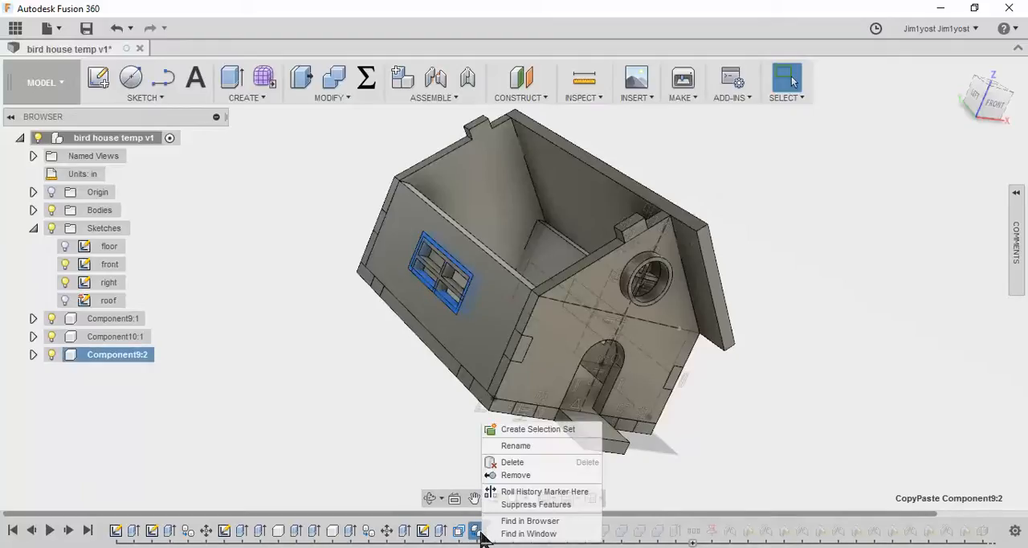
{"action": "left_click", "coordinate": [473, 482]}
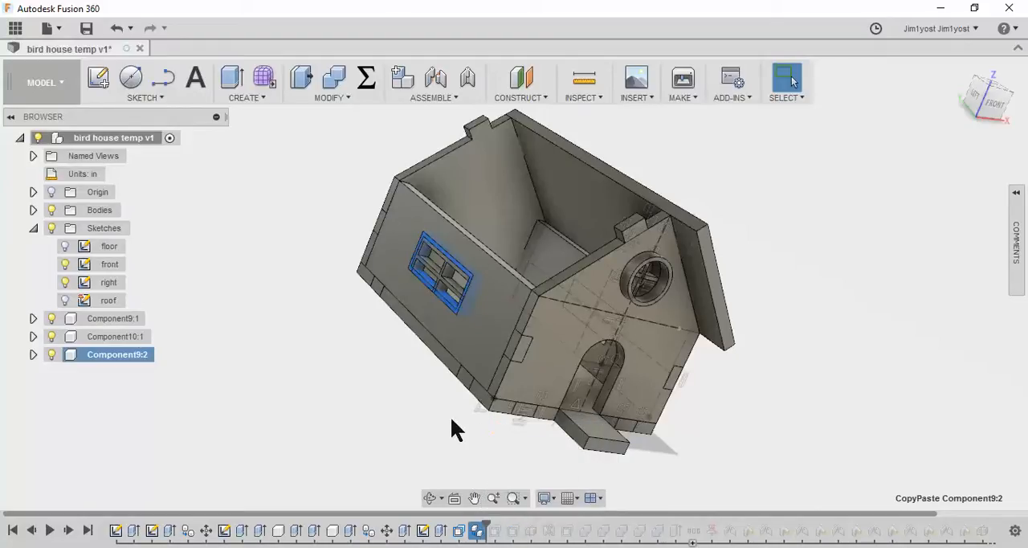
{"action": "left_click", "coordinate": [116, 30]}
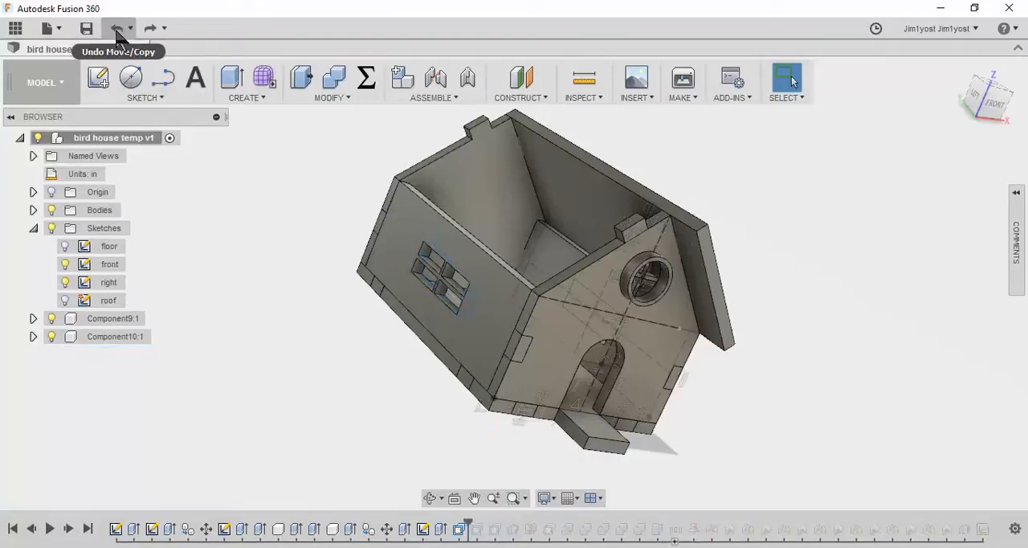
Set up a point-to-point move of the right wall's window frame component, with the lower inner corner of its outer face as origin point
{"action": "middle_click_drag", "start_coordinate": [840, 378], "coordinate": [611, 349], "text": "shift"}
{"action": "scroll", "coordinate": [611, 354], "scroll_direction": "up", "scroll_amount": 5}
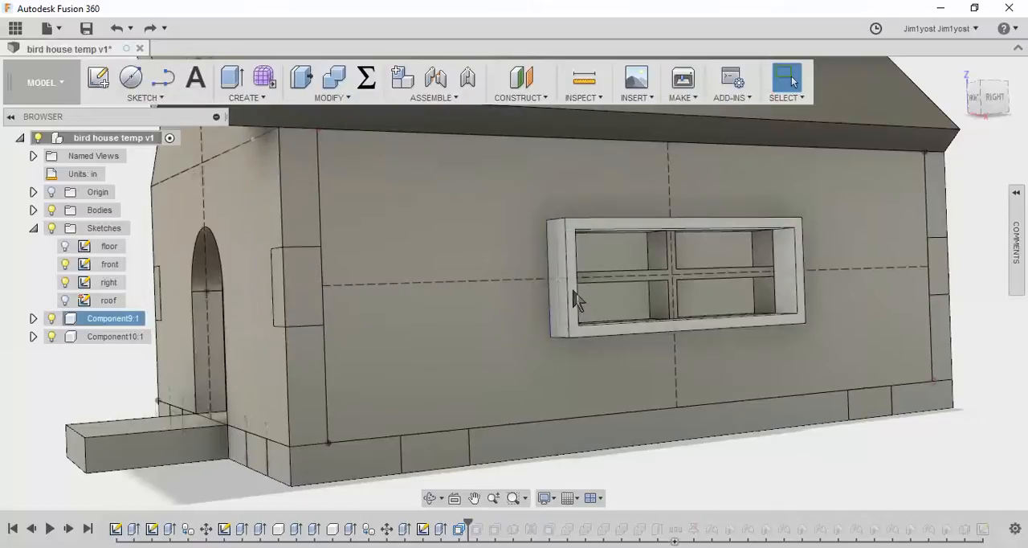
{"action": "left_click", "coordinate": [573, 288]}
{"action": "right_click", "coordinate": [571, 286]}
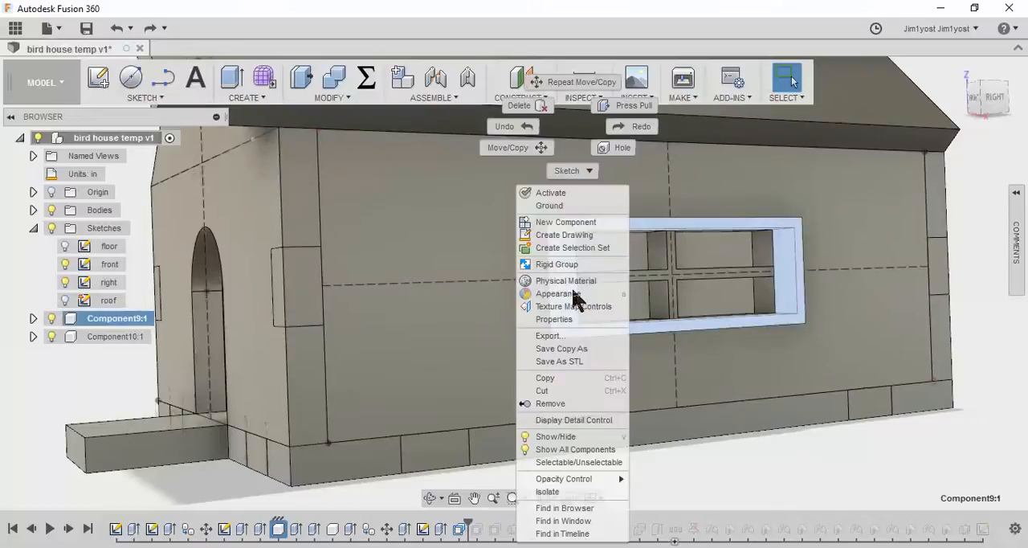
{"action": "left_click", "coordinate": [514, 148]}
{"action": "scroll", "coordinate": [568, 329], "scroll_direction": "up", "scroll_amount": 5}
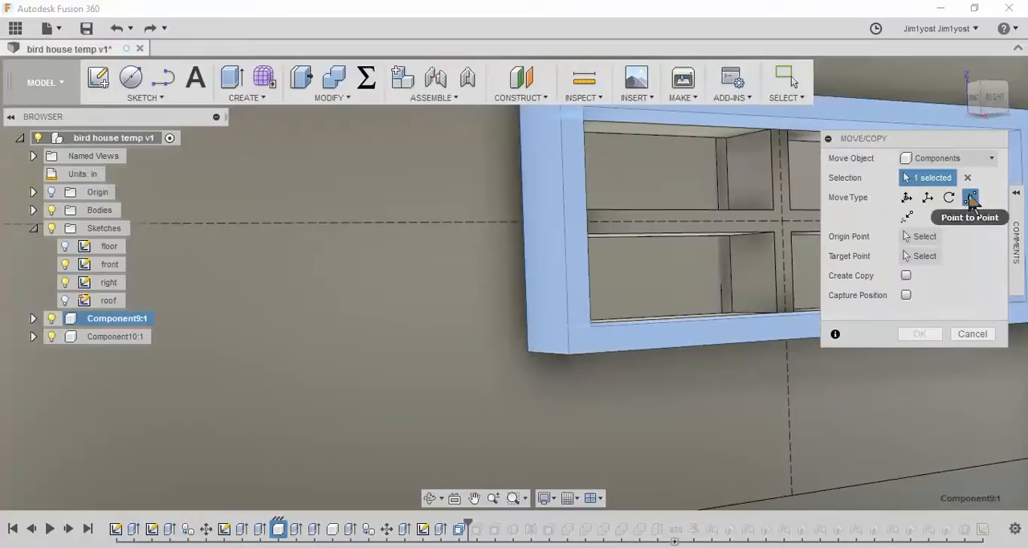
{"action": "left_click", "coordinate": [924, 237]}
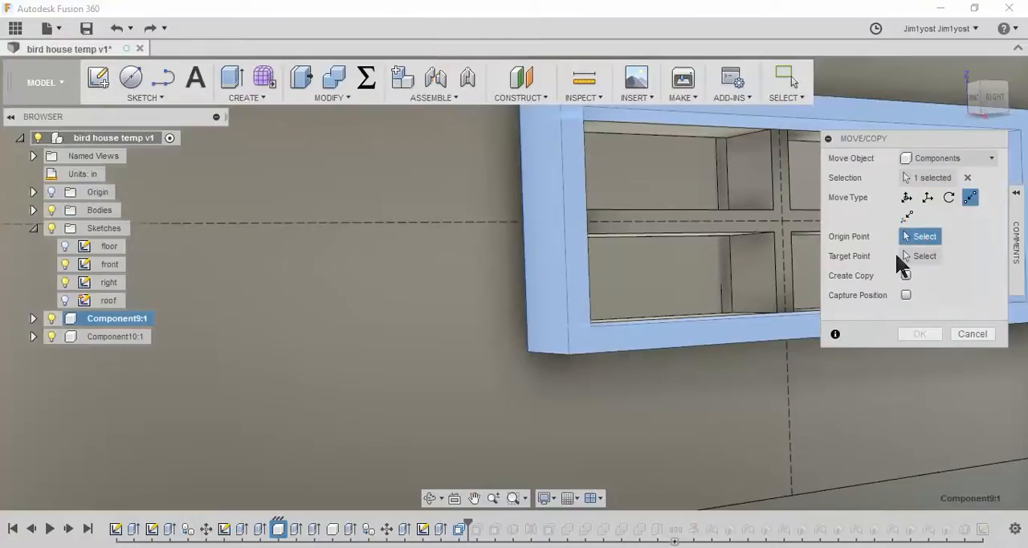
{"action": "left_click", "coordinate": [591, 327]}
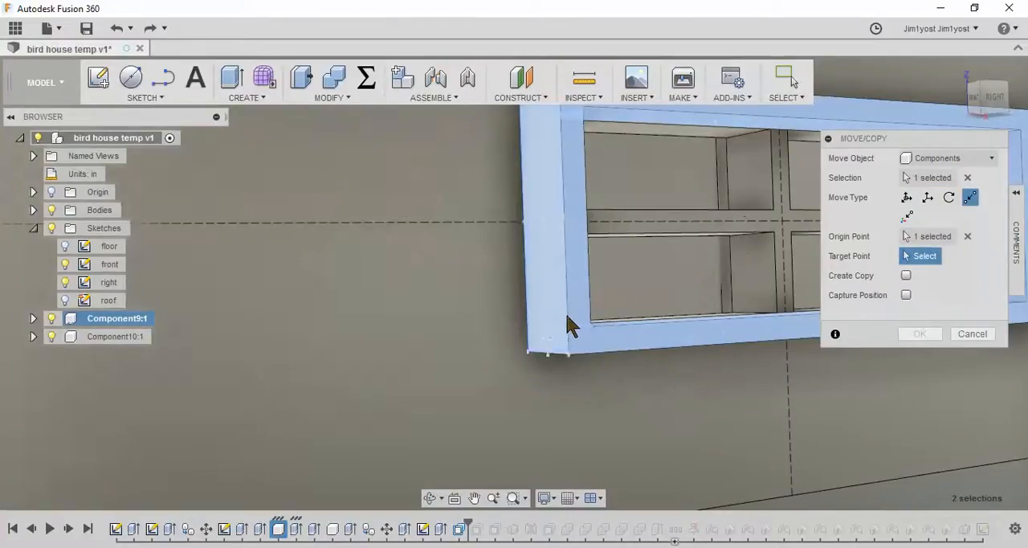
{"action": "left_click", "coordinate": [570, 331]}
Place the frame as a copy on the left wall, using the lower corner of the window pane opening as target point
{"action": "scroll", "coordinate": [572, 335], "scroll_direction": "down", "scroll_amount": 8}
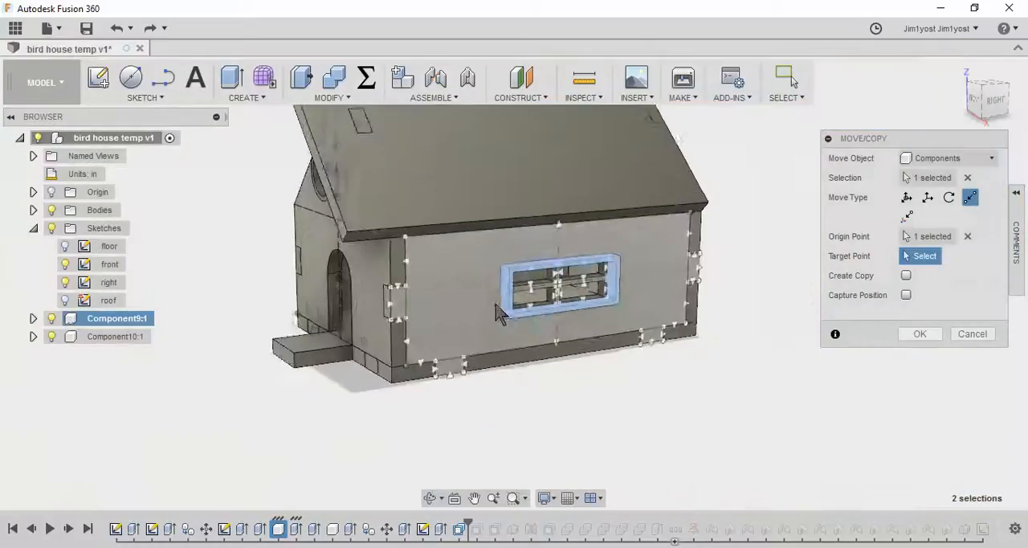
{"action": "scroll", "coordinate": [496, 313], "scroll_direction": "down", "scroll_amount": 2}
{"action": "left_click", "coordinate": [973, 100]}
{"action": "left_click", "coordinate": [973, 100]}
{"action": "left_click", "coordinate": [973, 100]}
{"action": "scroll", "coordinate": [578, 305], "scroll_direction": "up", "scroll_amount": 5}
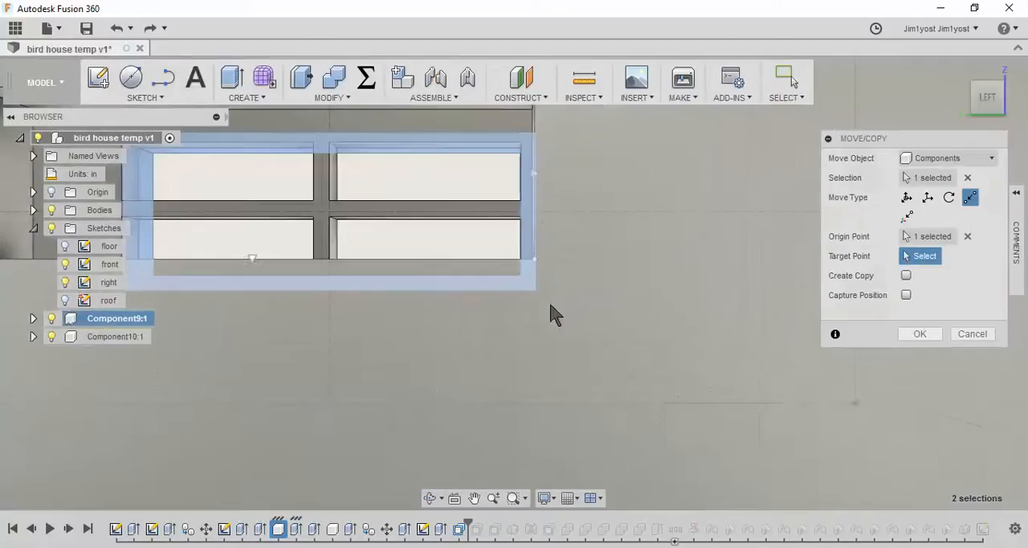
{"action": "scroll", "coordinate": [584, 290], "scroll_direction": "up", "scroll_amount": 6}
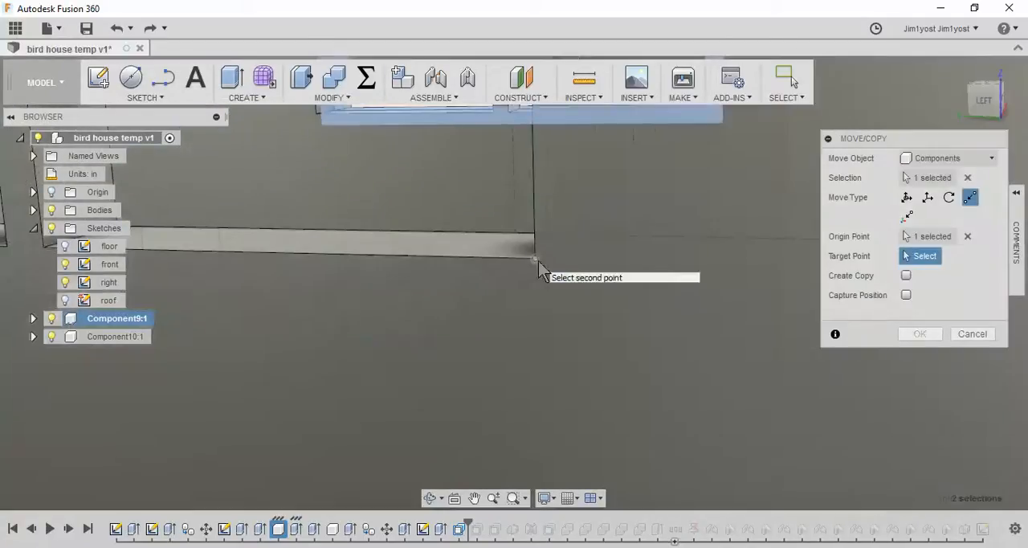
{"action": "left_click", "coordinate": [538, 261]}
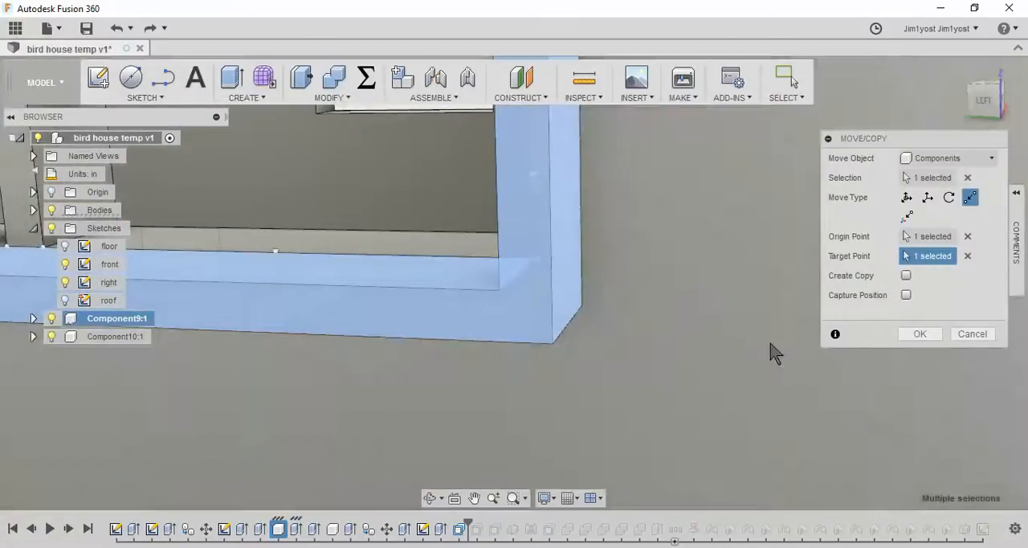
{"action": "scroll", "coordinate": [803, 337], "scroll_direction": "down", "scroll_amount": 3}
{"action": "left_click", "coordinate": [905, 275]}
{"action": "scroll", "coordinate": [805, 351], "scroll_direction": "down", "scroll_amount": 5}
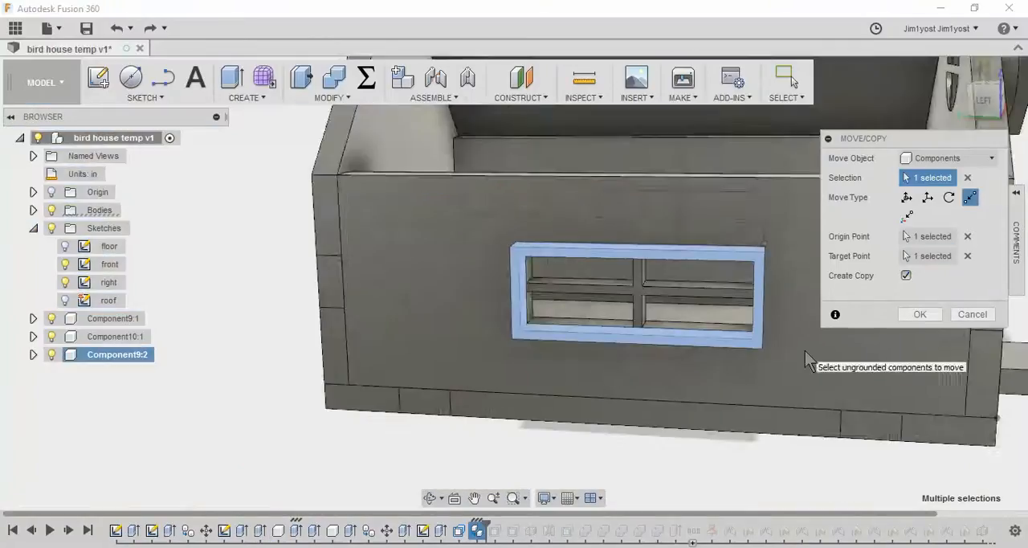
{"action": "left_click", "coordinate": [921, 315]}
Roll the timeline forward from the frame copy to the end of the history, including the cut plan sketch
{"action": "middle_click_drag", "start_coordinate": [872, 345], "coordinate": [772, 357], "text": "shift"}
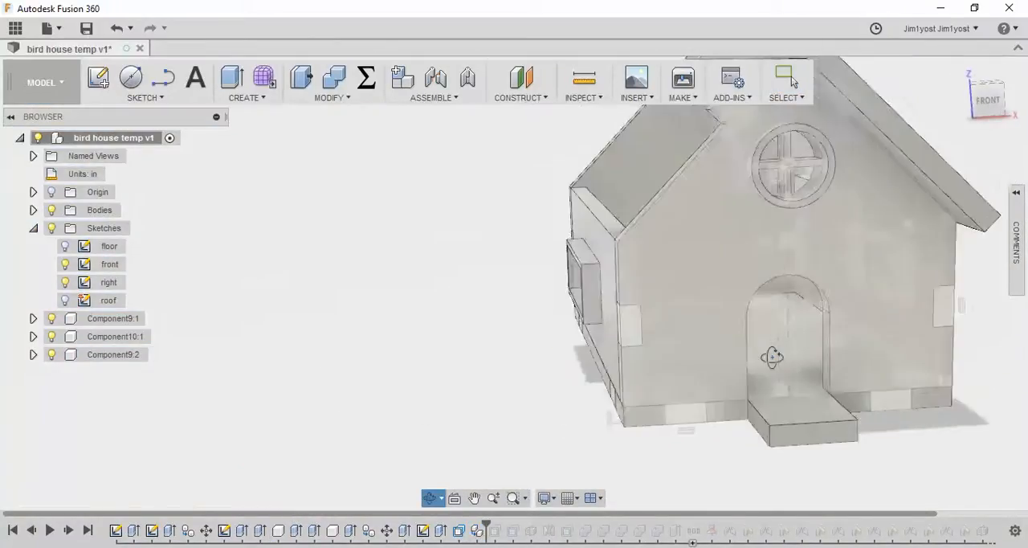
{"action": "scroll", "coordinate": [723, 347], "scroll_direction": "up", "scroll_amount": 2}
{"action": "scroll", "coordinate": [718, 344], "scroll_direction": "down", "scroll_amount": 4}
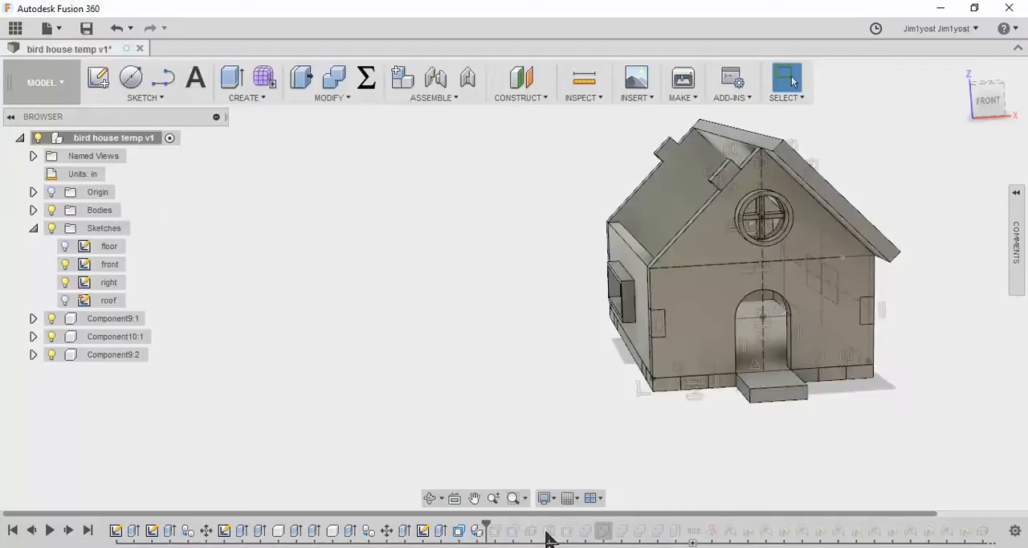
{"action": "left_click_drag", "start_coordinate": [487, 526], "coordinate": [830, 530]}
{"action": "scroll", "coordinate": [848, 449], "scroll_direction": "up", "scroll_amount": 4}
{"action": "scroll", "coordinate": [849, 461], "scroll_direction": "down", "scroll_amount": 4}
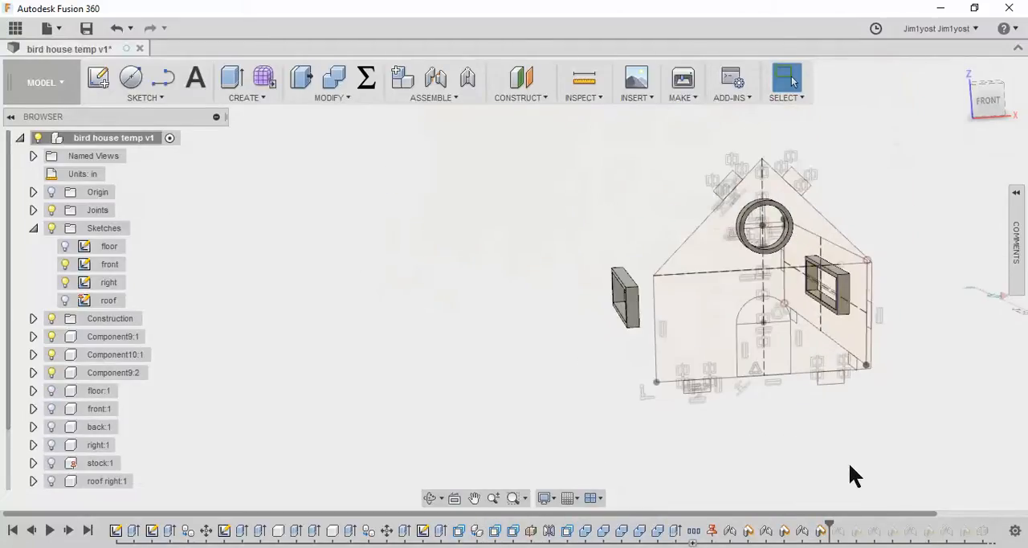
{"action": "scroll", "coordinate": [852, 447], "scroll_direction": "down", "scroll_amount": 1}
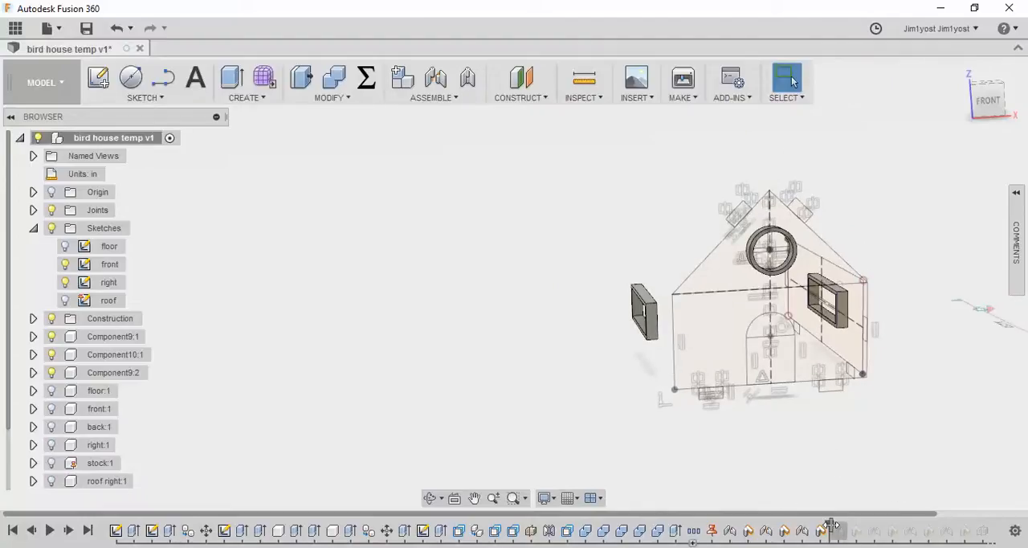
{"action": "scroll", "coordinate": [781, 498], "scroll_direction": "down", "scroll_amount": 1}
{"action": "left_click_drag", "start_coordinate": [828, 522], "coordinate": [993, 526]}
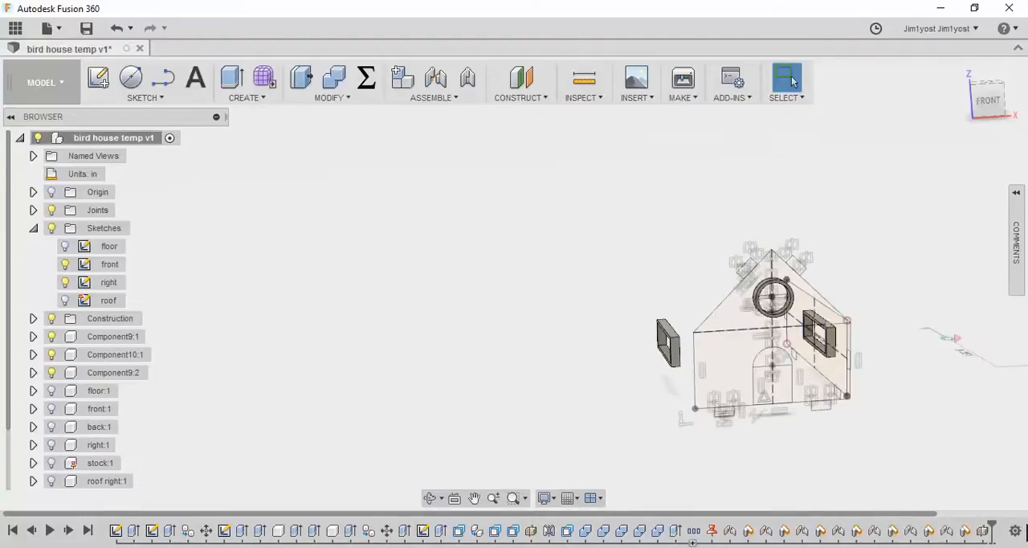
{"action": "left_click", "coordinate": [88, 533]}
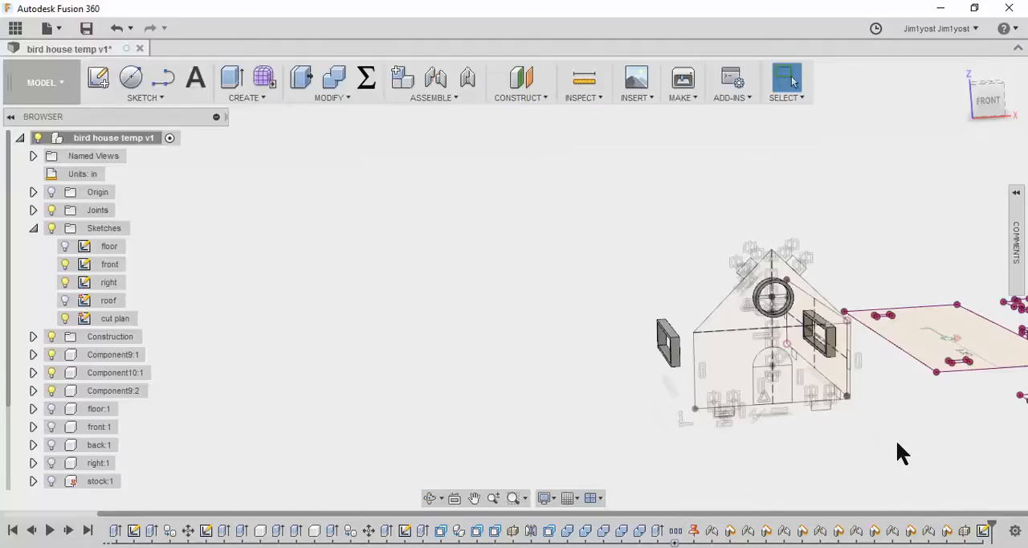
Roll the timeline back to just after Position7, before the cut plan sketch and the feature preceding it
{"action": "scroll", "coordinate": [903, 434], "scroll_direction": "up", "scroll_amount": 2}
{"action": "mouse_move", "coordinate": [907, 431]}
{"action": "middle_mouse_down"}
{"action": "mouse_move", "coordinate": [851, 436]}
{"action": "mouse_move", "coordinate": [643, 376]}
{"action": "middle_mouse_up"}
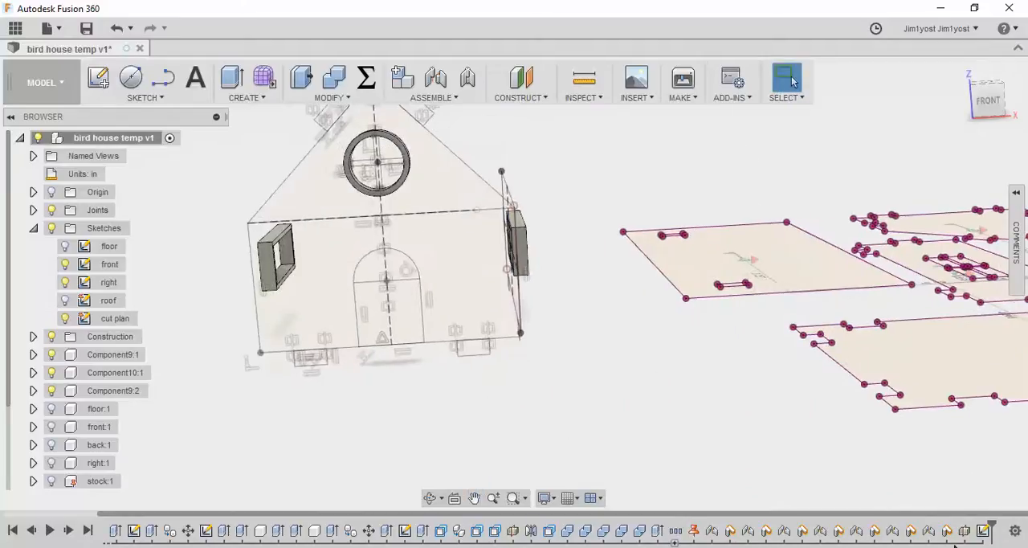
{"action": "left_click_drag", "start_coordinate": [993, 526], "coordinate": [954, 520]}
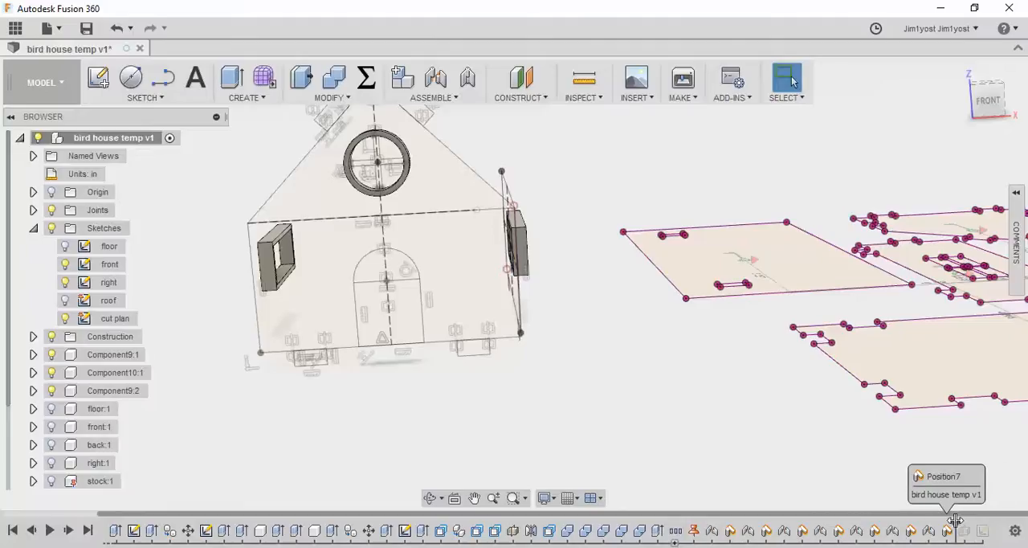
{"action": "scroll", "coordinate": [738, 366], "scroll_direction": "down", "scroll_amount": 5}
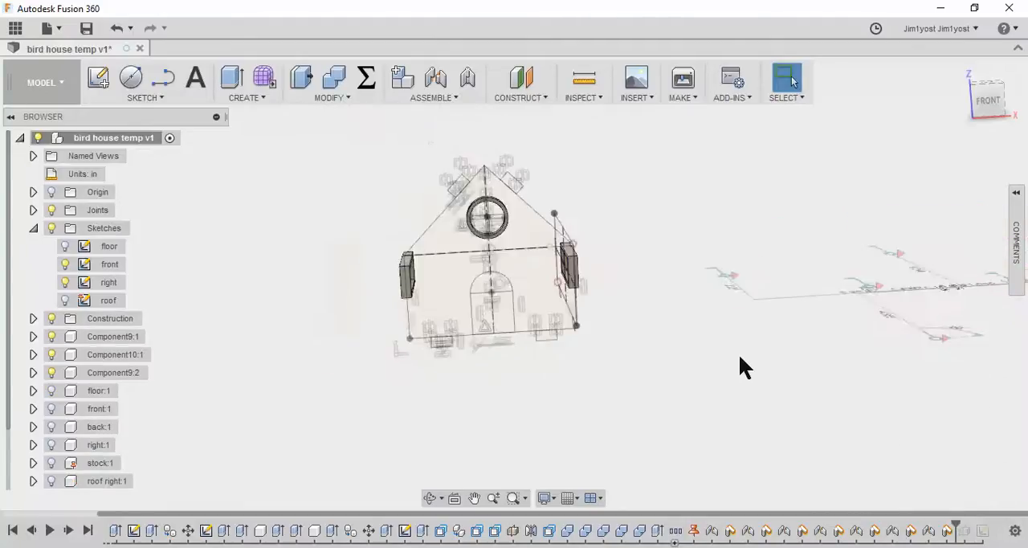
Show the stock, floor, front, back, right, left and both roof components, and hide all sketches
{"action": "scroll", "coordinate": [68, 422], "scroll_direction": "down", "scroll_amount": 1}
{"action": "left_click", "coordinate": [51, 427]}
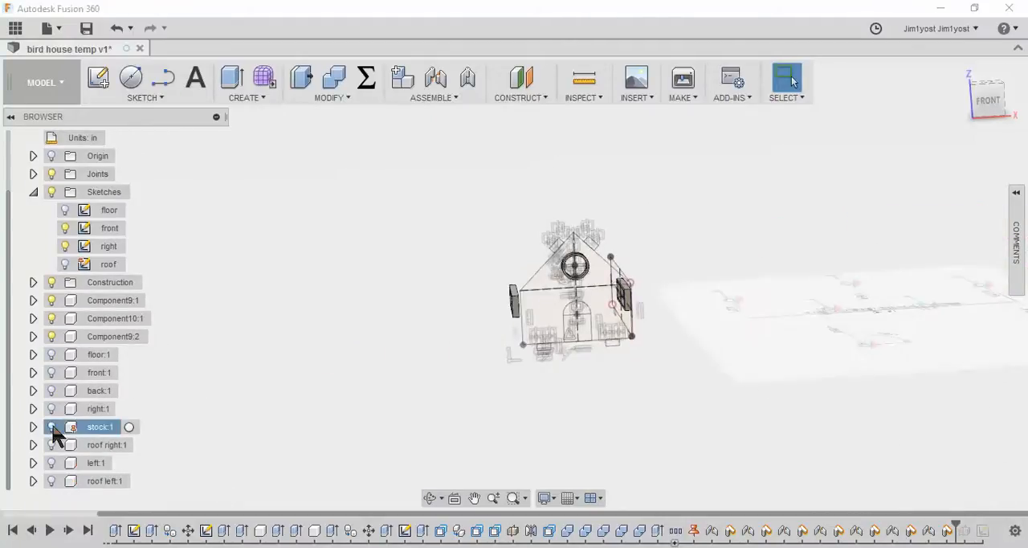
{"action": "left_click", "coordinate": [52, 356]}
{"action": "left_click", "coordinate": [51, 463]}
{"action": "left_click", "coordinate": [52, 481]}
{"action": "left_click", "coordinate": [51, 443]}
{"action": "scroll", "coordinate": [637, 374], "scroll_direction": "down", "scroll_amount": 5}
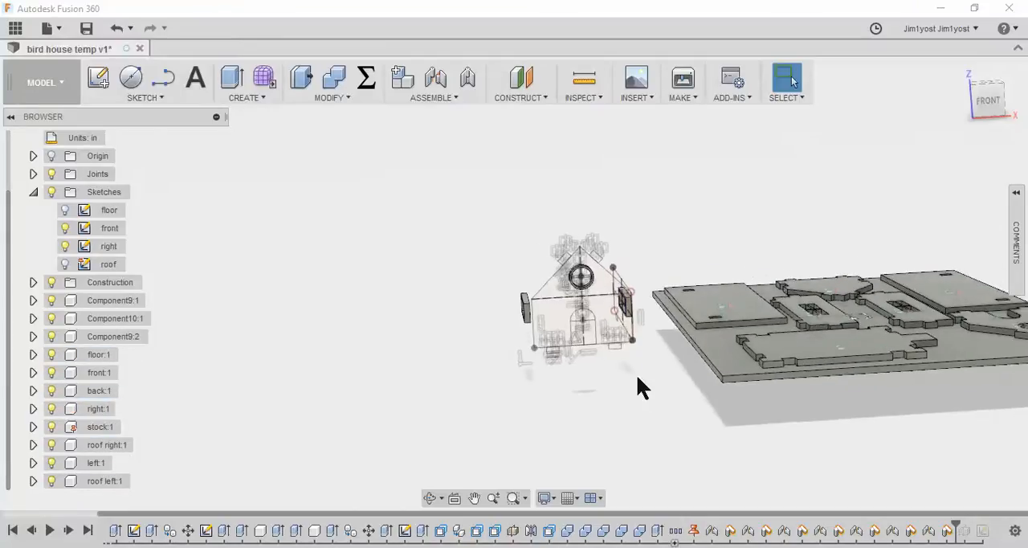
{"action": "scroll", "coordinate": [656, 332], "scroll_direction": "up", "scroll_amount": 2}
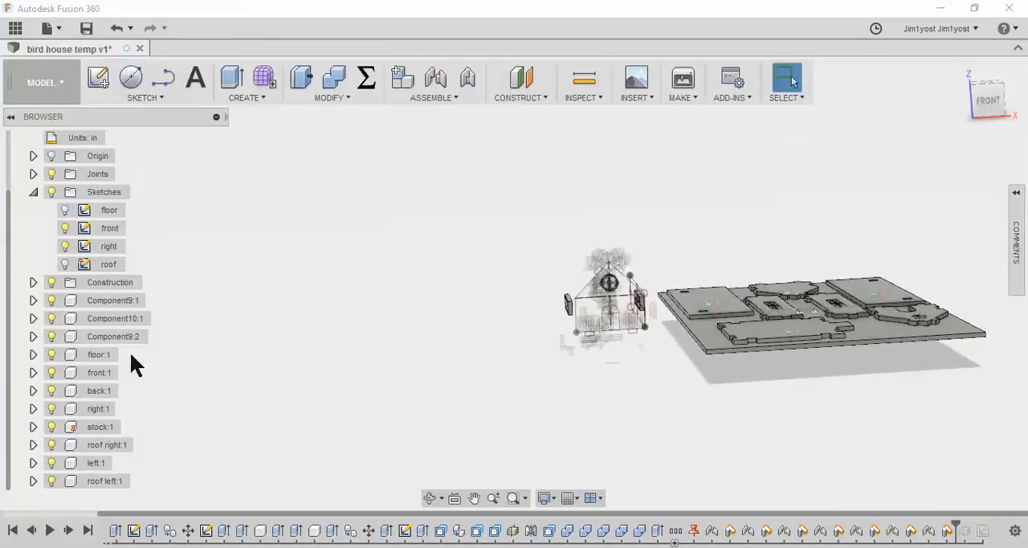
{"action": "left_click", "coordinate": [51, 192]}
{"action": "scroll", "coordinate": [717, 340], "scroll_direction": "up", "scroll_amount": 3}
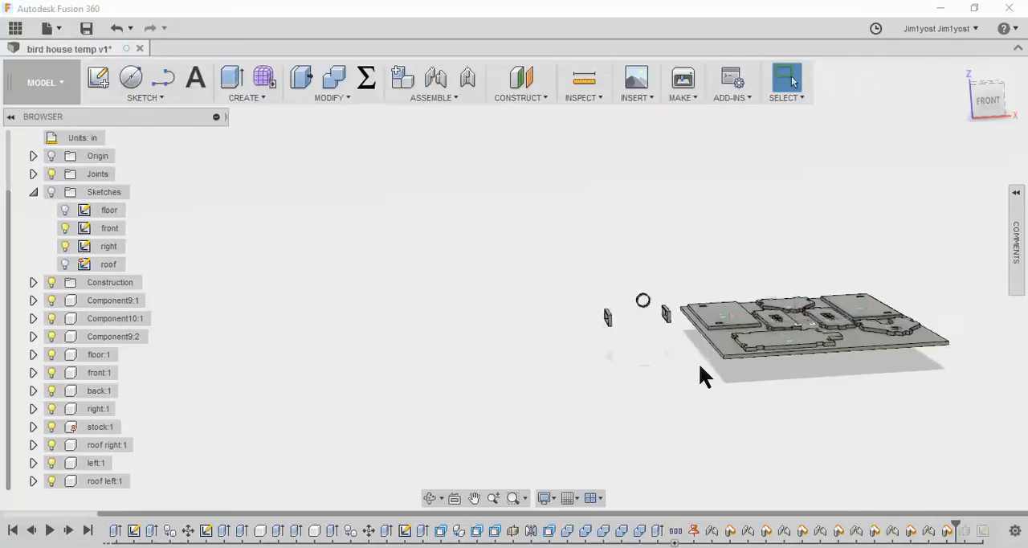
Start a joint from the right wall's rectangular window frame face to the centre of the stock's top face
{"action": "middle_click_drag", "start_coordinate": [716, 340], "coordinate": [547, 321], "text": "shift"}
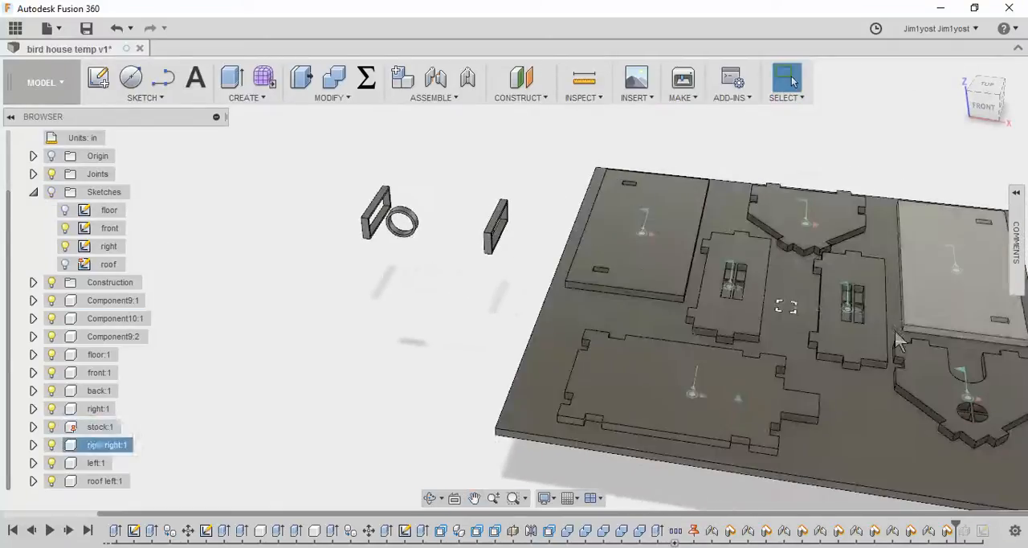
{"action": "left_click", "coordinate": [436, 80]}
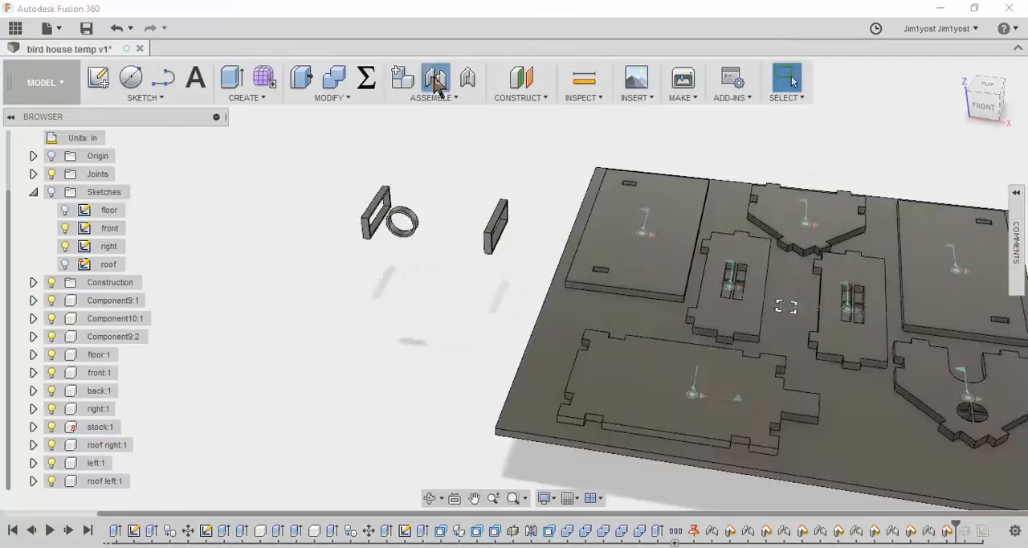
{"action": "scroll", "coordinate": [515, 225], "scroll_direction": "up", "scroll_amount": 5}
{"action": "middle_click_drag", "start_coordinate": [482, 291], "coordinate": [417, 316], "text": "shift"}
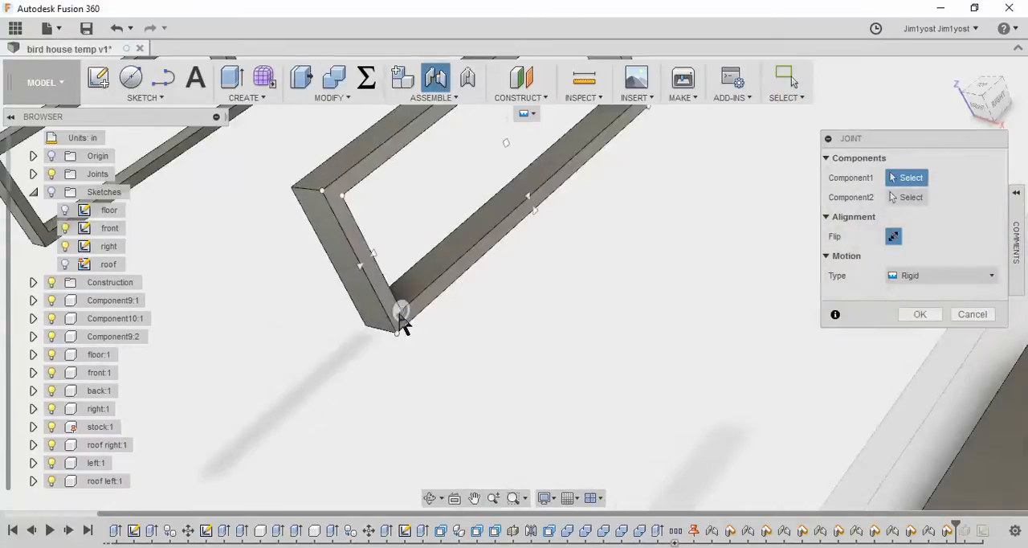
{"action": "left_click", "coordinate": [510, 141]}
{"action": "scroll", "coordinate": [613, 238], "scroll_direction": "down", "scroll_amount": 5}
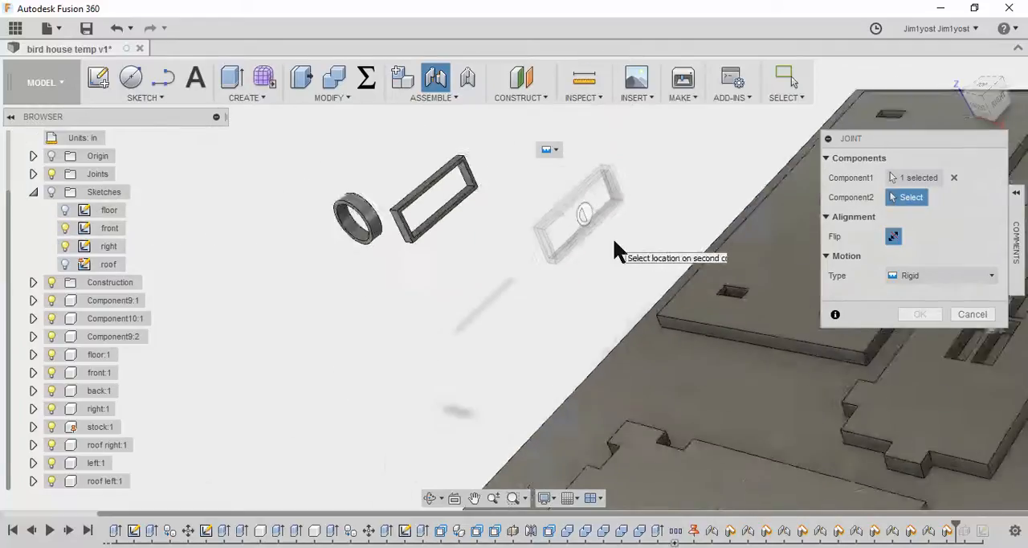
{"action": "left_click", "coordinate": [1001, 356]}
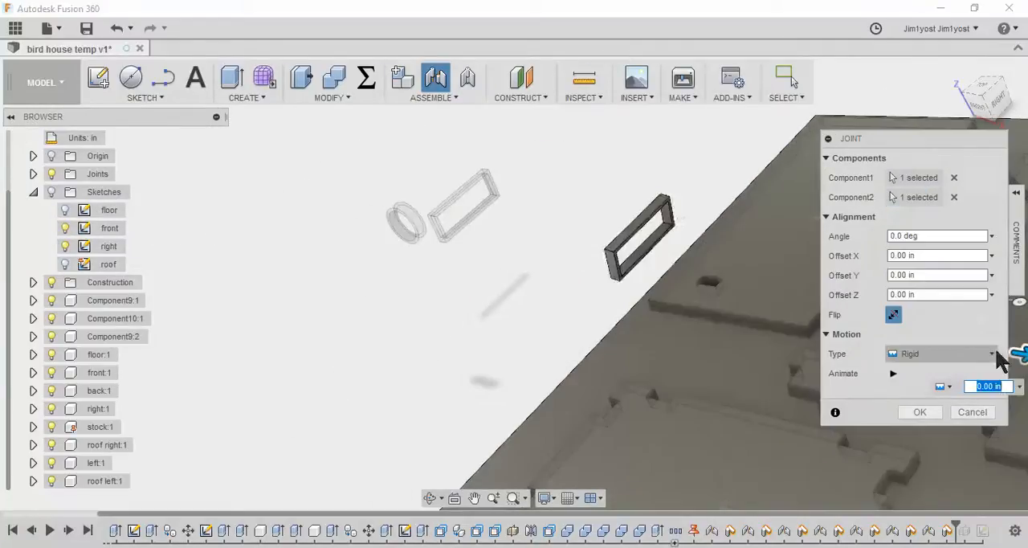
Set the joint's motion type to Planar and create the joint
{"action": "left_click", "coordinate": [941, 355]}
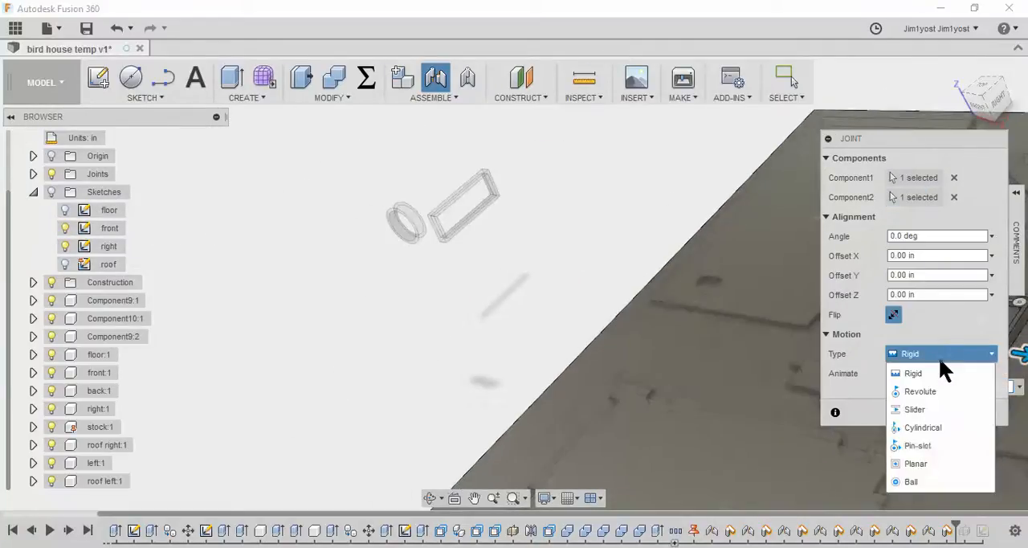
{"action": "left_click", "coordinate": [945, 463]}
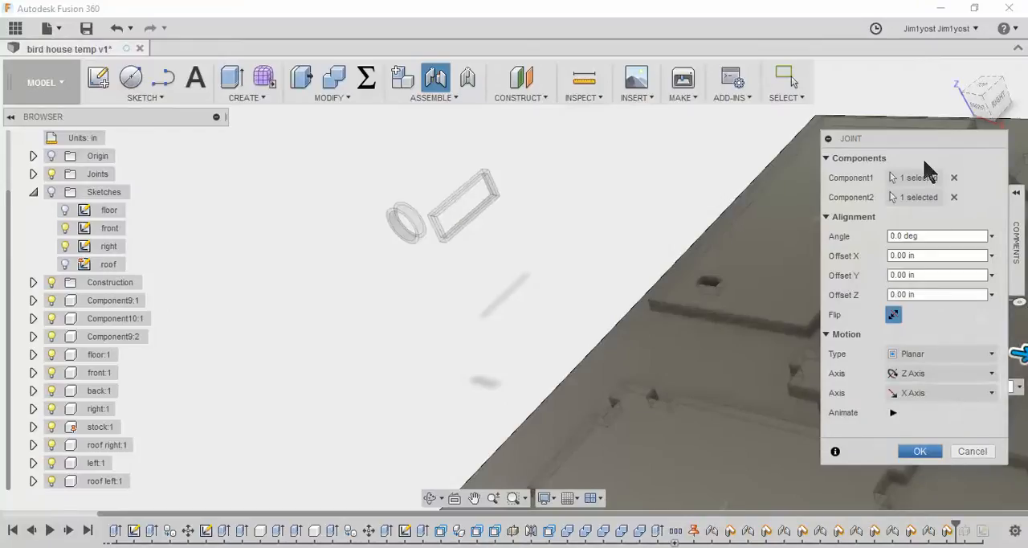
{"action": "left_click_drag", "start_coordinate": [932, 148], "coordinate": [587, 200]}
{"action": "left_click", "coordinate": [587, 296]}
{"action": "scroll", "coordinate": [676, 235], "scroll_direction": "down", "scroll_amount": 5}
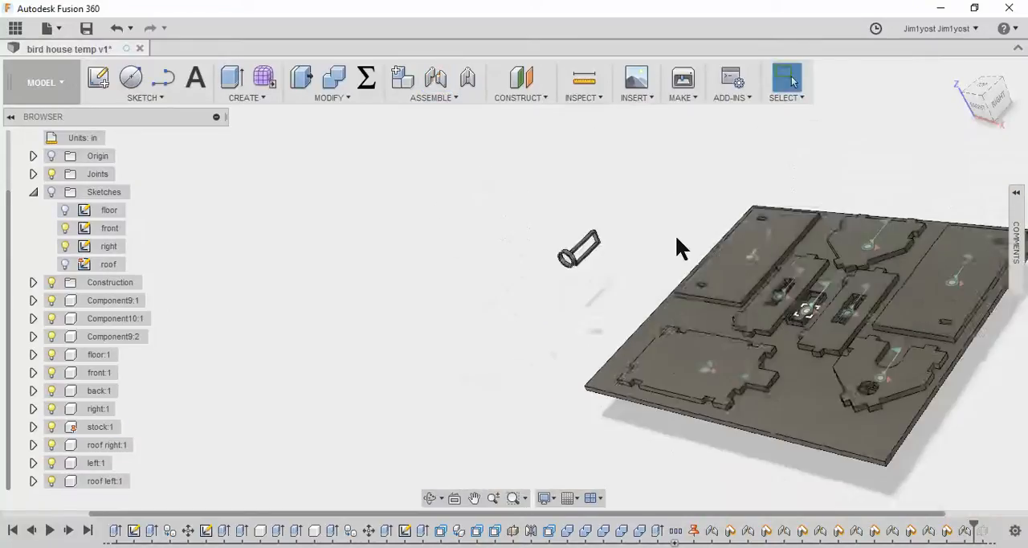
Move the frame to the free stock area between the floor and front panels and capture its position
{"action": "scroll", "coordinate": [840, 342], "scroll_direction": "up", "scroll_amount": 6}
{"action": "left_click_drag", "start_coordinate": [839, 342], "coordinate": [832, 476]}
{"action": "left_click", "coordinate": [447, 78]}
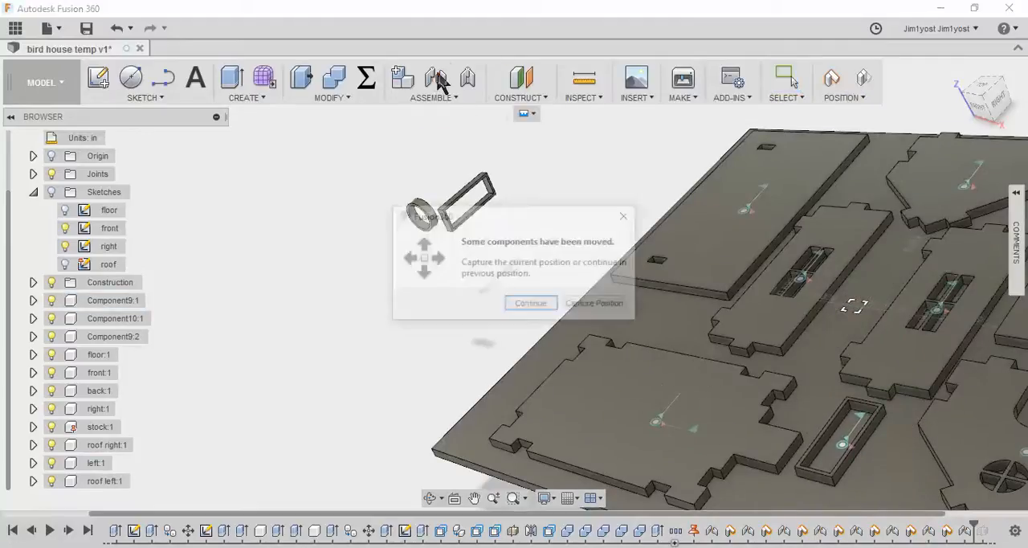
{"action": "left_click", "coordinate": [597, 307]}
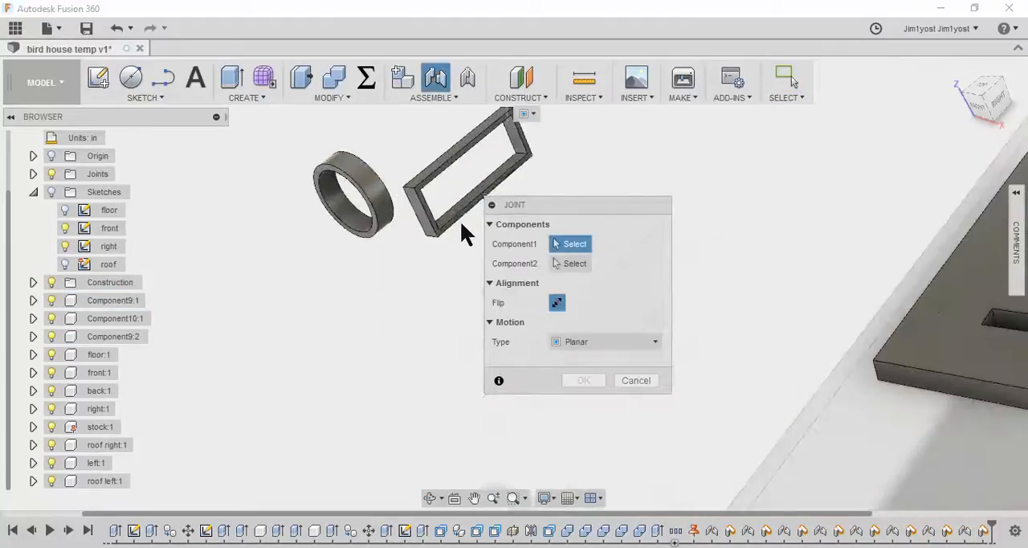
Add a planar joint between the left wall frame's lower inner corner and the centre of the stock's top face
{"action": "scroll", "coordinate": [446, 243], "scroll_direction": "up", "scroll_amount": 5}
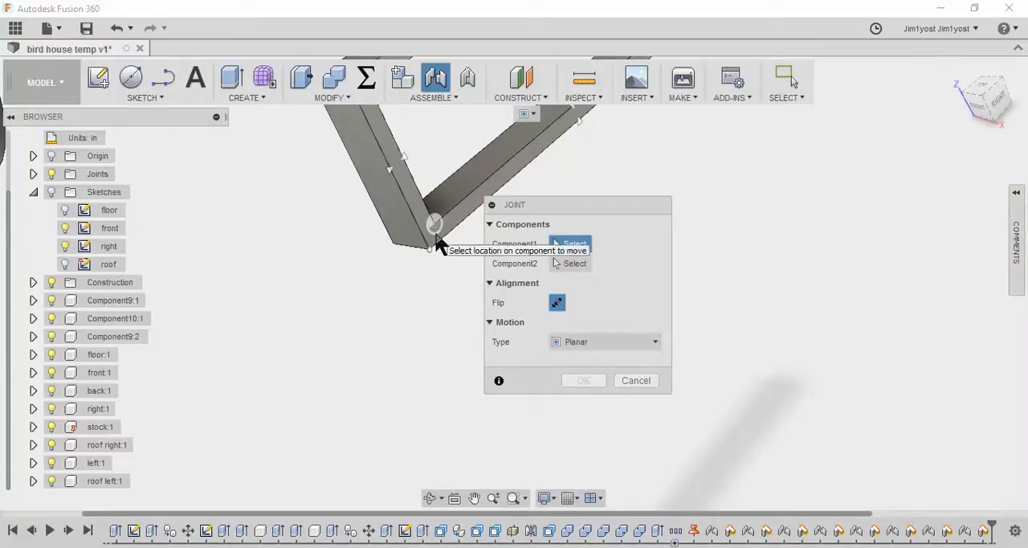
{"action": "left_click", "coordinate": [433, 223]}
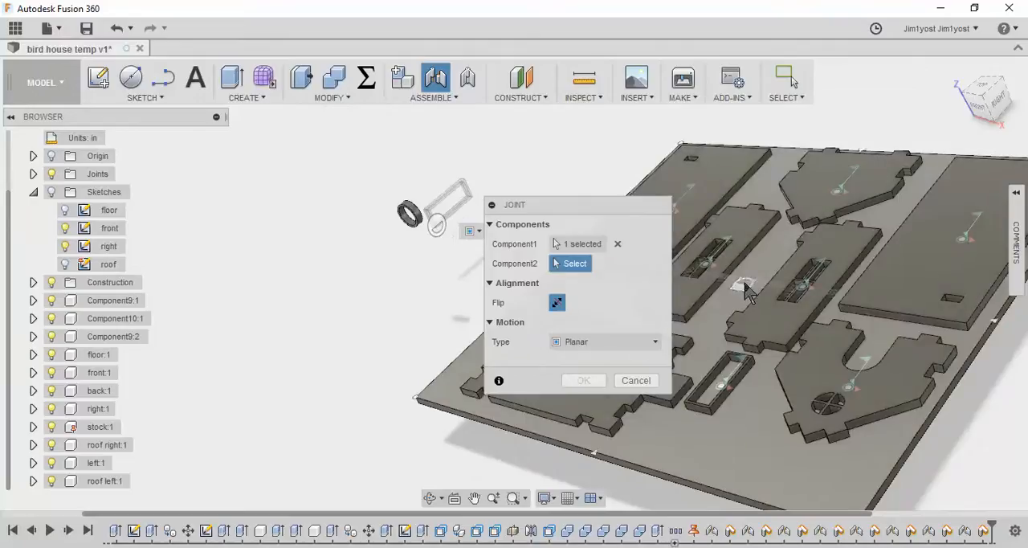
{"action": "left_click", "coordinate": [744, 285]}
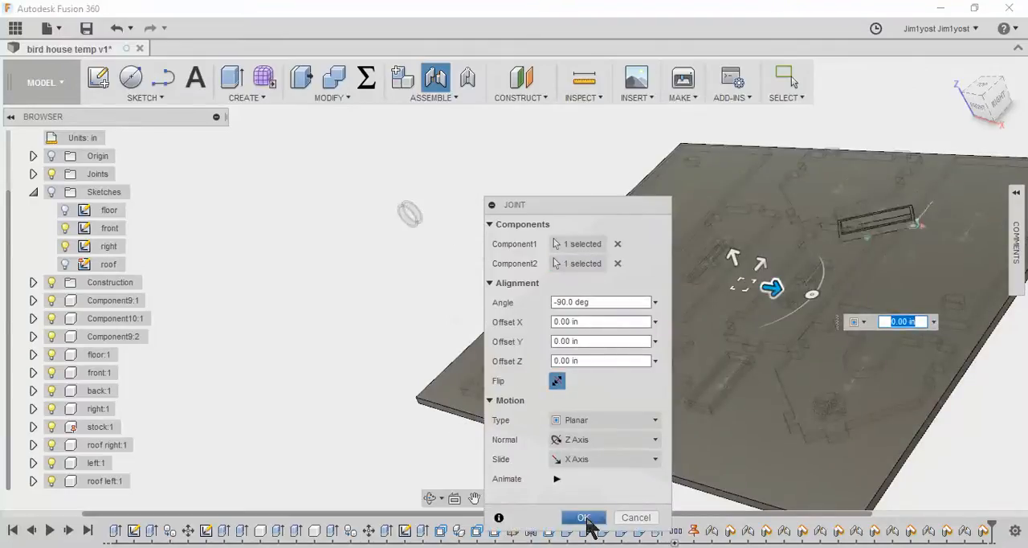
{"action": "left_click", "coordinate": [584, 518]}
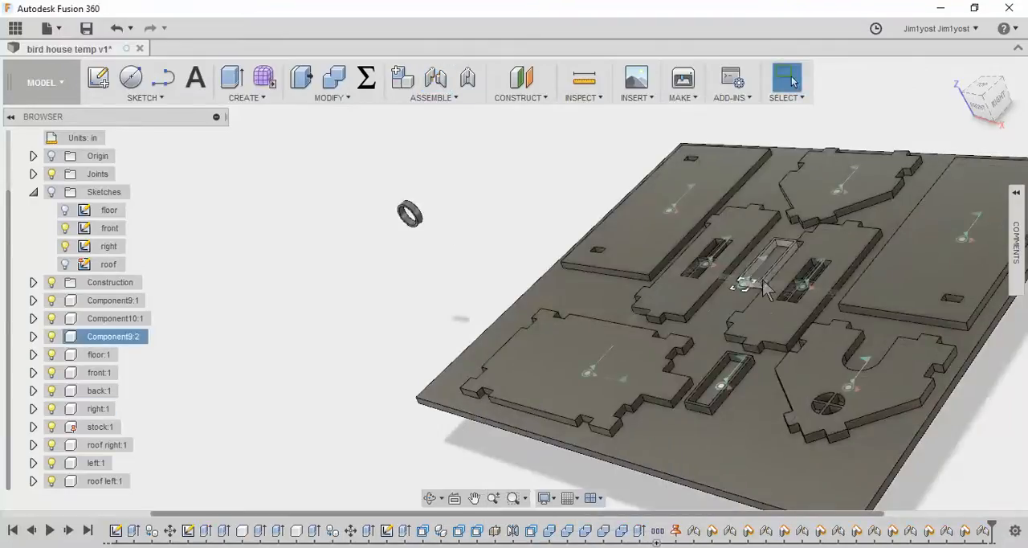
Move the second rectangular frame to the free stock area beside the first frame, between the floor and front panels
{"action": "scroll", "coordinate": [763, 294], "scroll_direction": "up", "scroll_amount": 4}
{"action": "scroll", "coordinate": [763, 293], "scroll_direction": "down", "scroll_amount": 5}
{"action": "left_click_drag", "start_coordinate": [762, 291], "coordinate": [740, 423]}
{"action": "scroll", "coordinate": [496, 228], "scroll_direction": "up", "scroll_amount": 2}
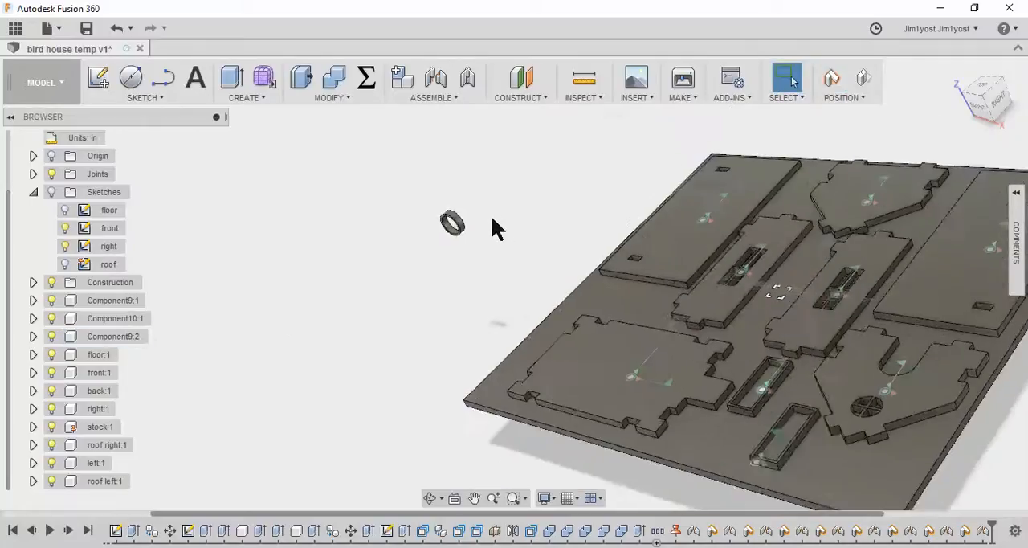
Capture the second frame's position and start a planar joint on the round window frame
{"action": "scroll", "coordinate": [496, 228], "scroll_direction": "up", "scroll_amount": 2}
{"action": "left_click", "coordinate": [437, 79]}
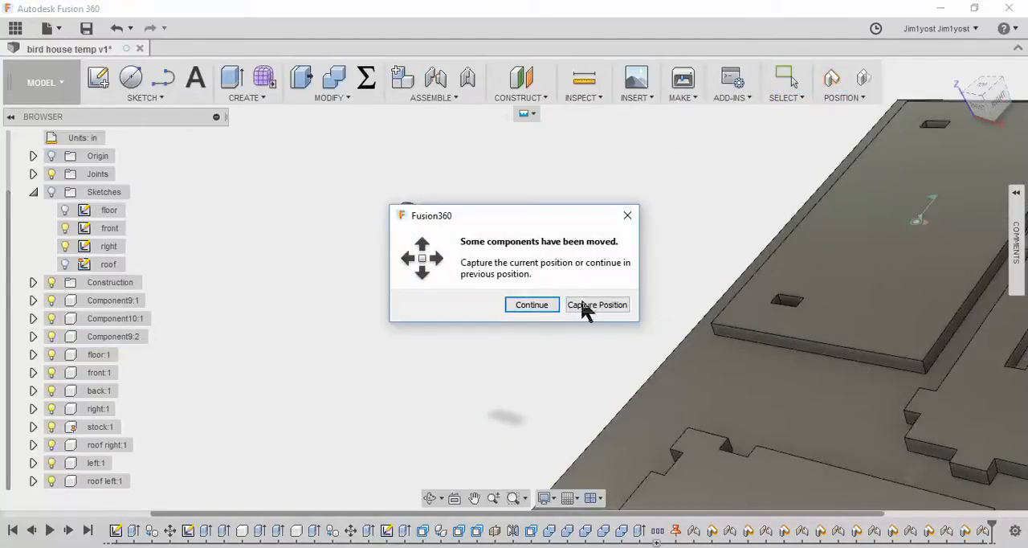
{"action": "left_click", "coordinate": [545, 304]}
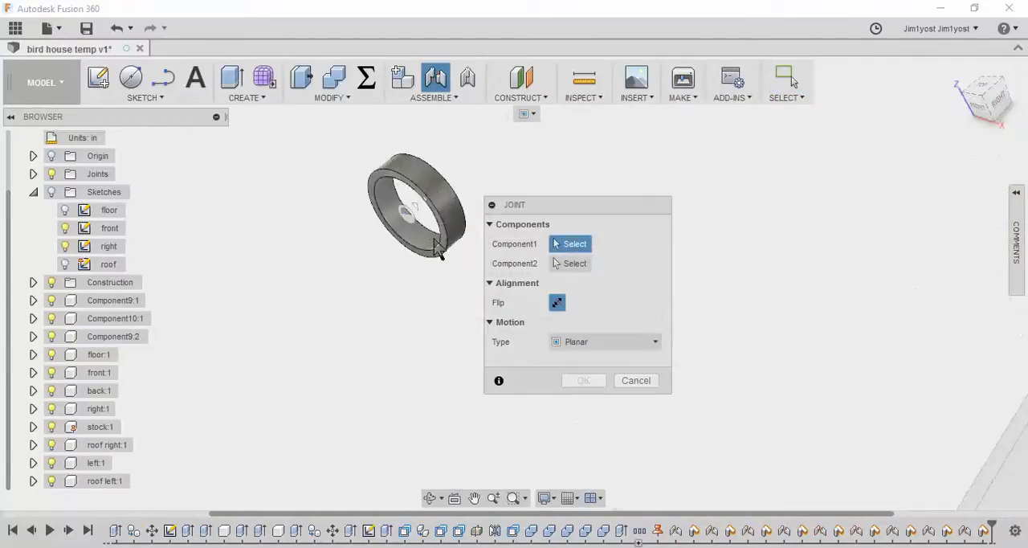
{"action": "scroll", "coordinate": [449, 255], "scroll_direction": "up", "scroll_amount": 4}
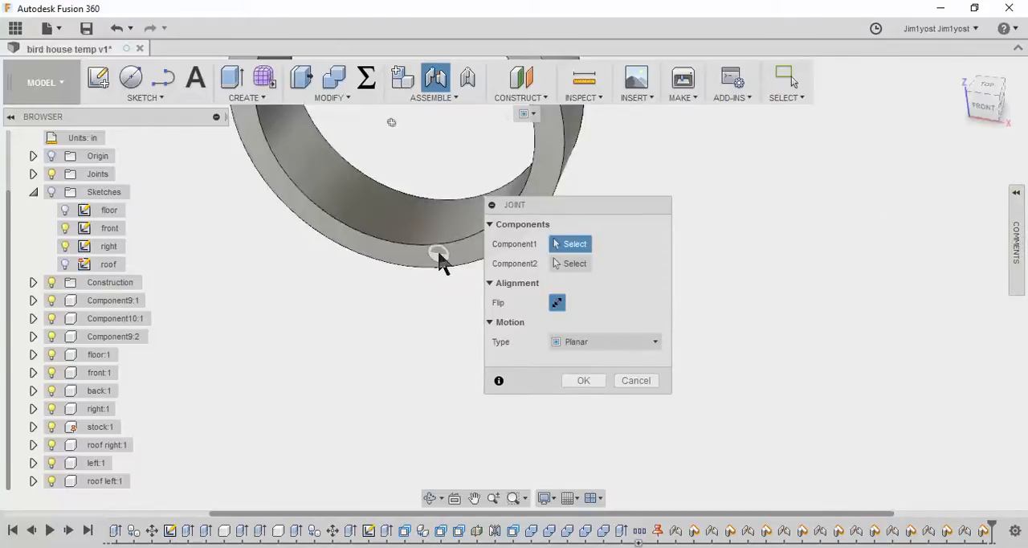
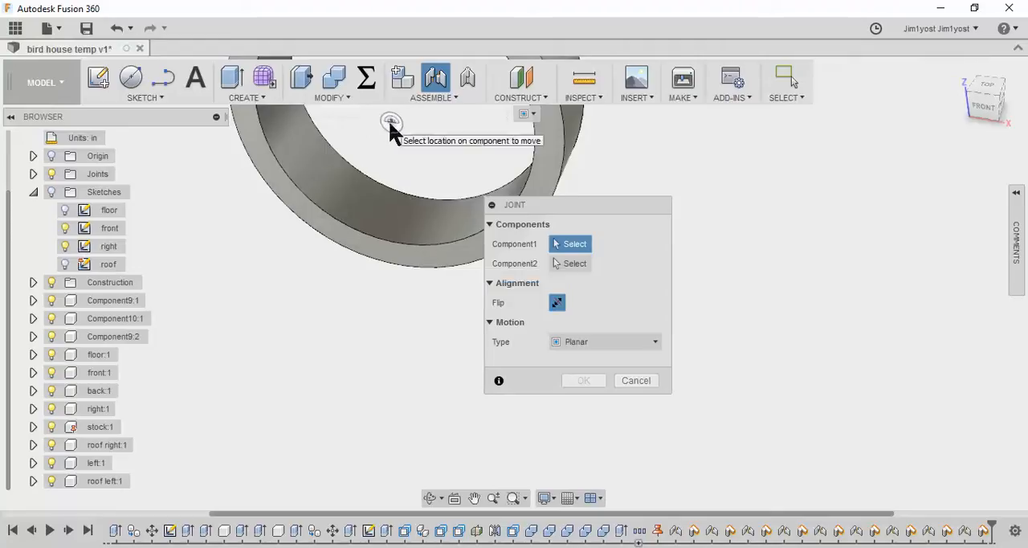
Add a planar joint between the round window frame's centre and the centre of the stock's top face
{"action": "left_click", "coordinate": [389, 126]}
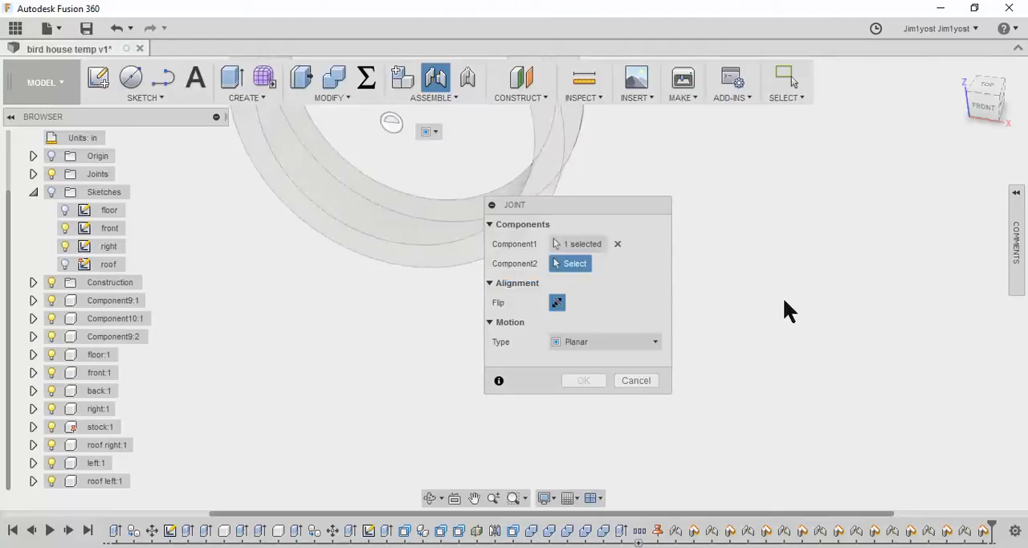
{"action": "scroll", "coordinate": [787, 293], "scroll_direction": "down", "scroll_amount": 5}
{"action": "middle_click_drag", "start_coordinate": [817, 297], "coordinate": [198, 239]}
{"action": "left_click", "coordinate": [724, 352]}
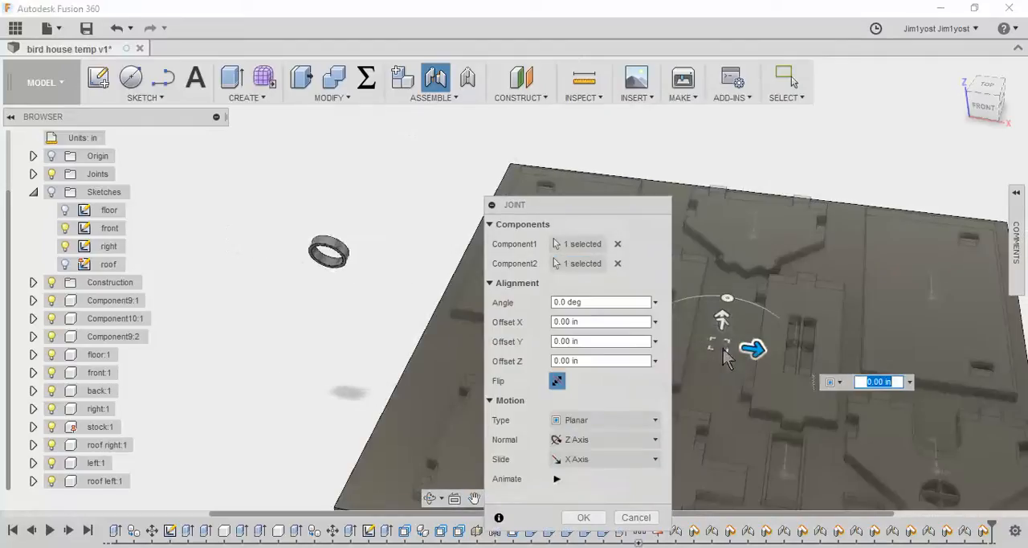
{"action": "left_click", "coordinate": [584, 519]}
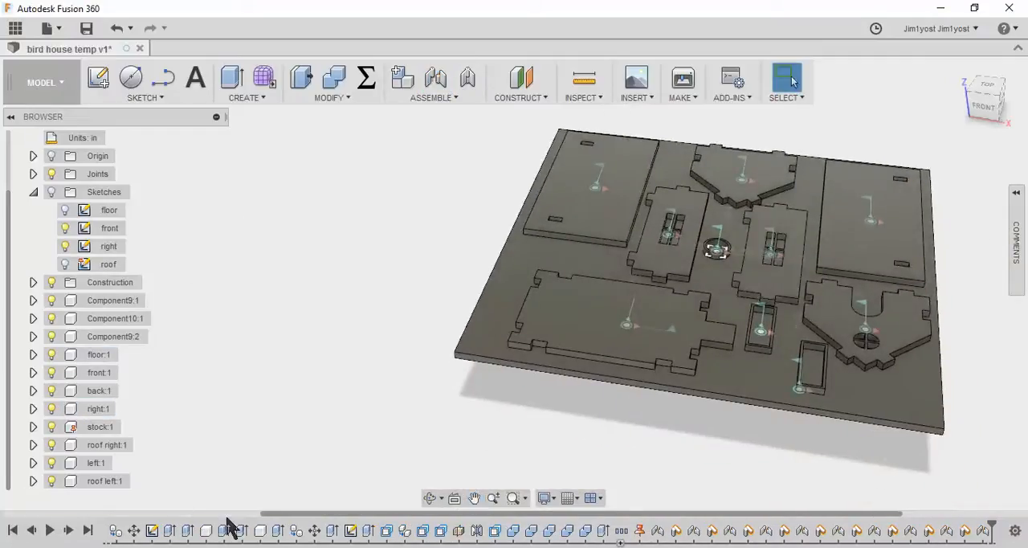
Roll the design history forward to the end and open the cut plan sketch for editing
{"action": "left_click", "coordinate": [89, 531]}
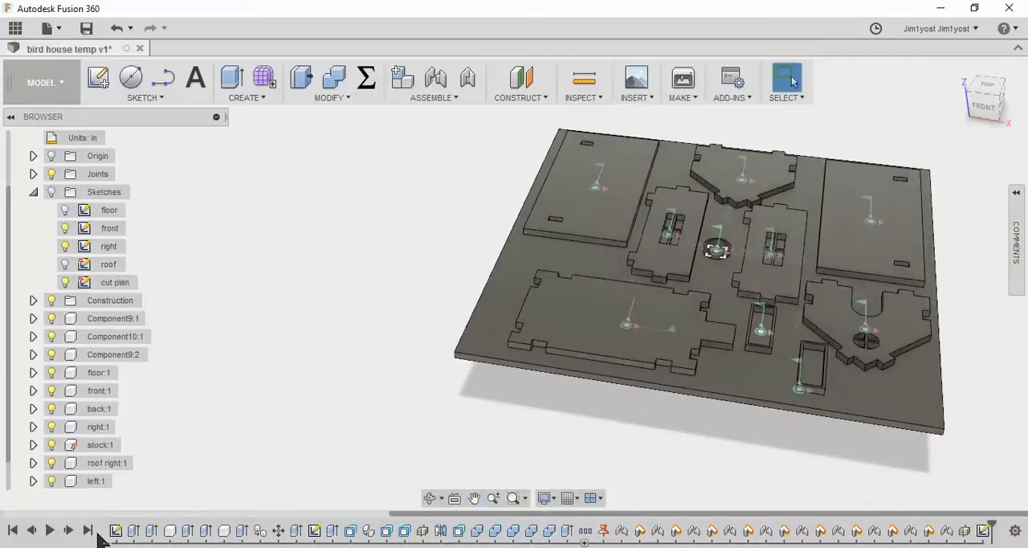
{"action": "left_click", "coordinate": [984, 532]}
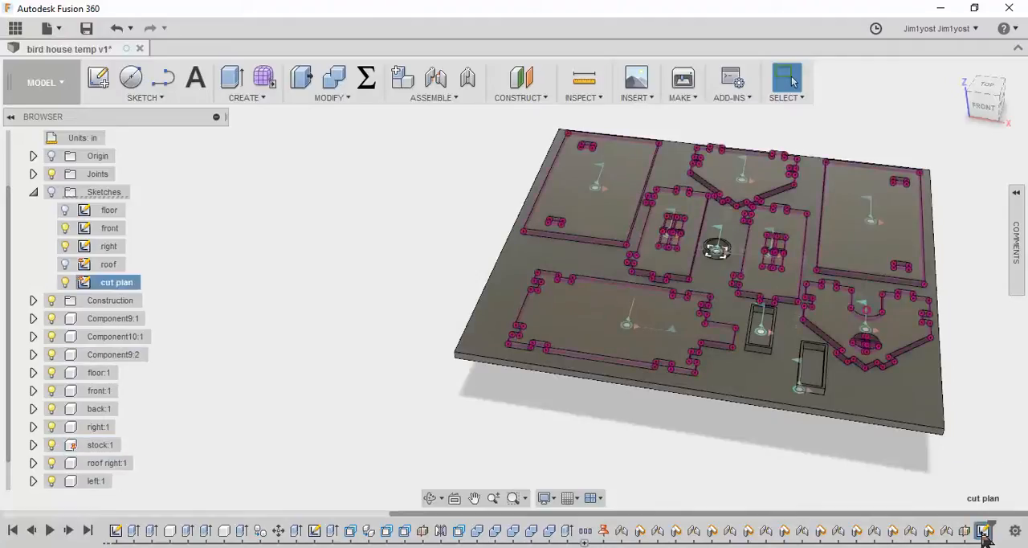
{"action": "right_click", "coordinate": [982, 533]}
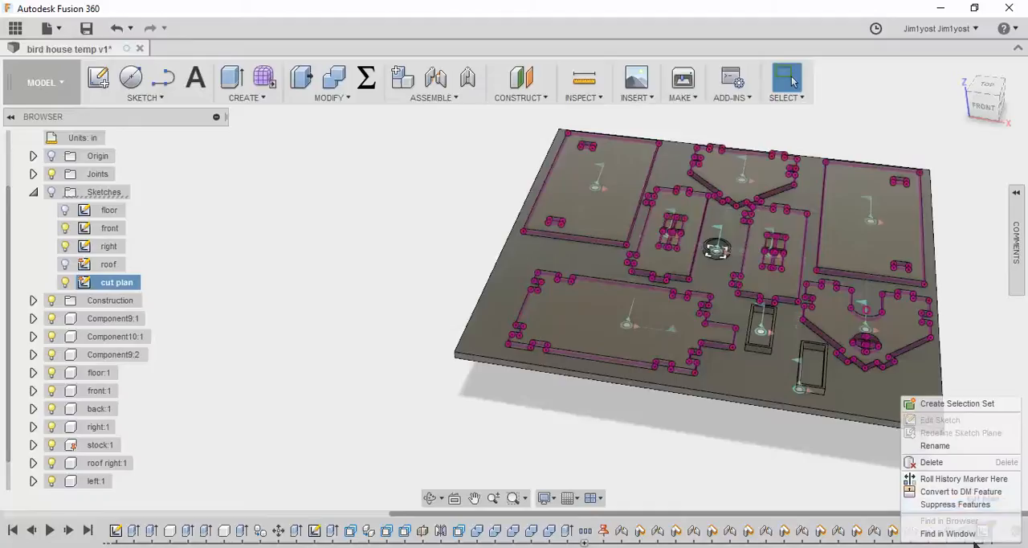
{"action": "left_click", "coordinate": [957, 504]}
{"action": "right_click", "coordinate": [984, 531]}
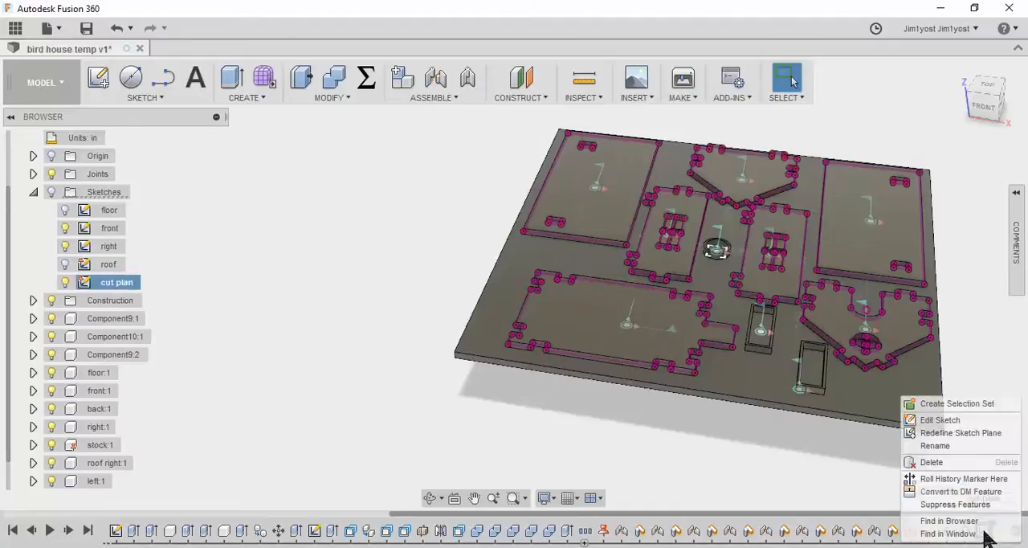
{"action": "left_click", "coordinate": [960, 420]}
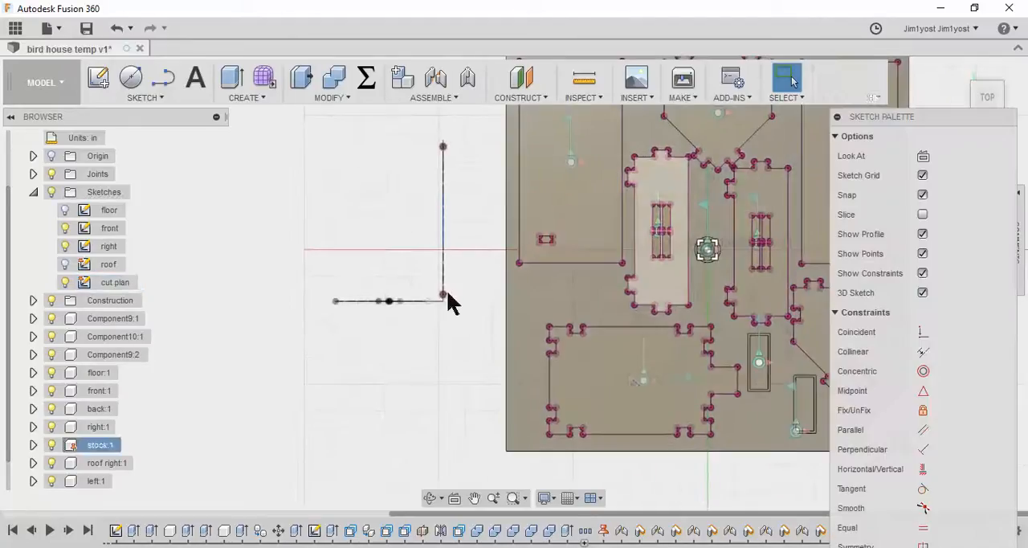
{"action": "mouse_move", "coordinate": [477, 310]}
{"action": "middle_mouse_down"}
{"action": "mouse_move", "coordinate": [241, 343]}
{"action": "mouse_move", "coordinate": [230, 328]}
{"action": "middle_mouse_up"}
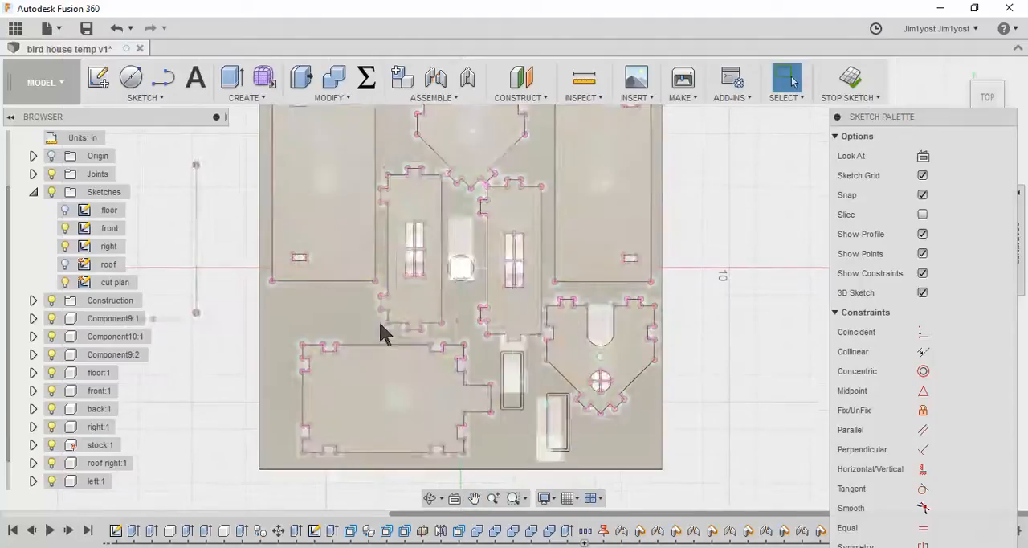
Intersect the two rectangular frame bodies and the round window frame body with the cut plan sketch, using the body selection filter
{"action": "left_click", "coordinate": [161, 98]}
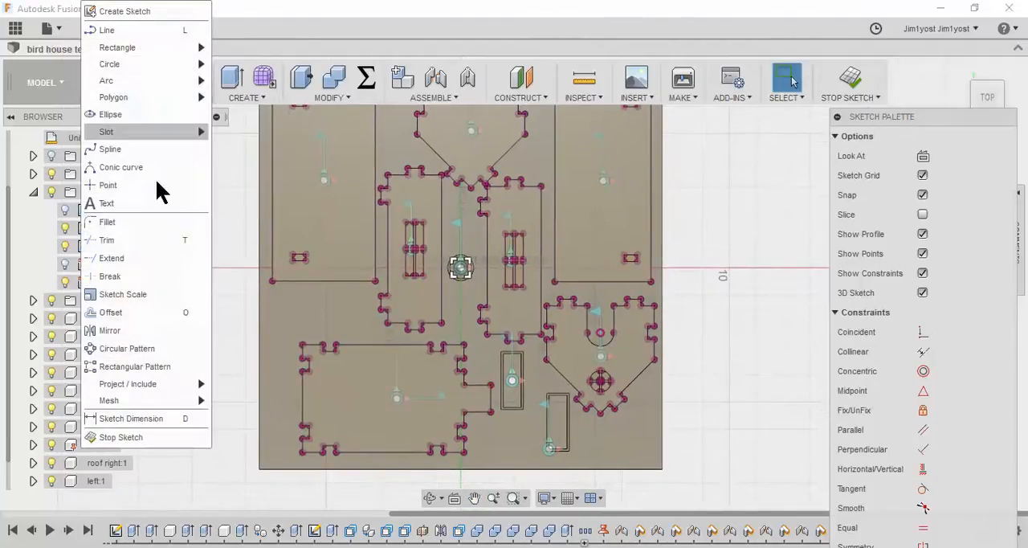
{"action": "mouse_move", "coordinate": [158, 385]}
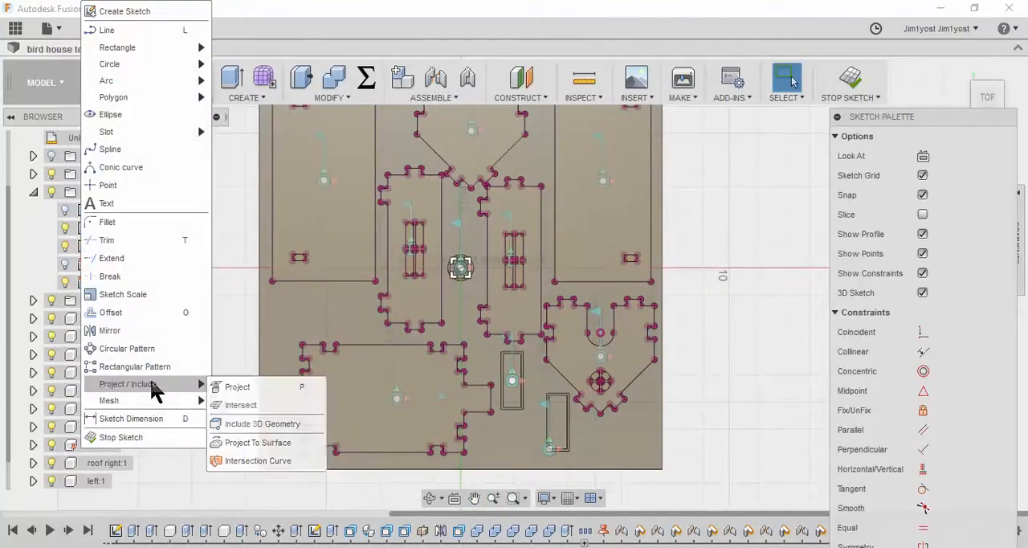
{"action": "left_click", "coordinate": [256, 405]}
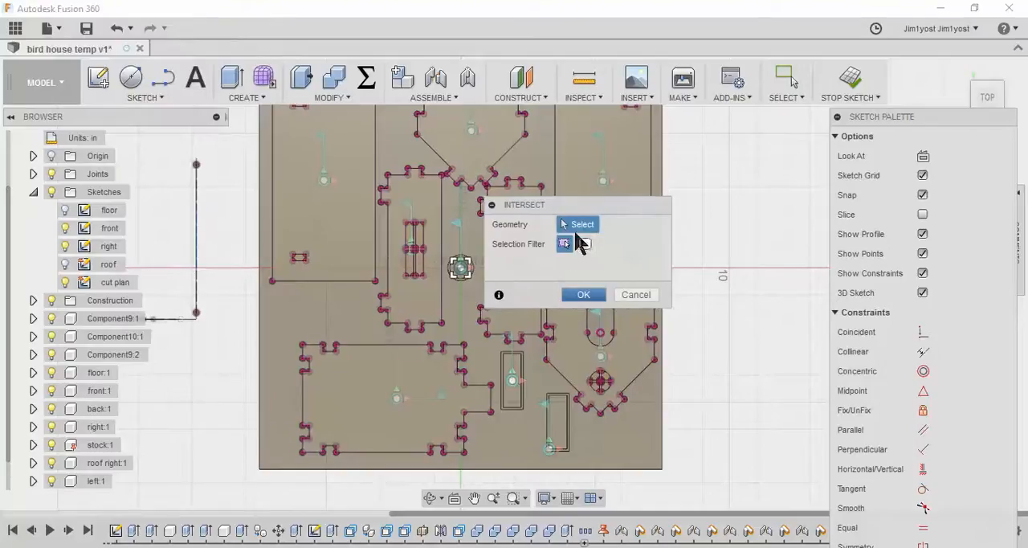
{"action": "left_click_drag", "start_coordinate": [593, 204], "coordinate": [898, 199]}
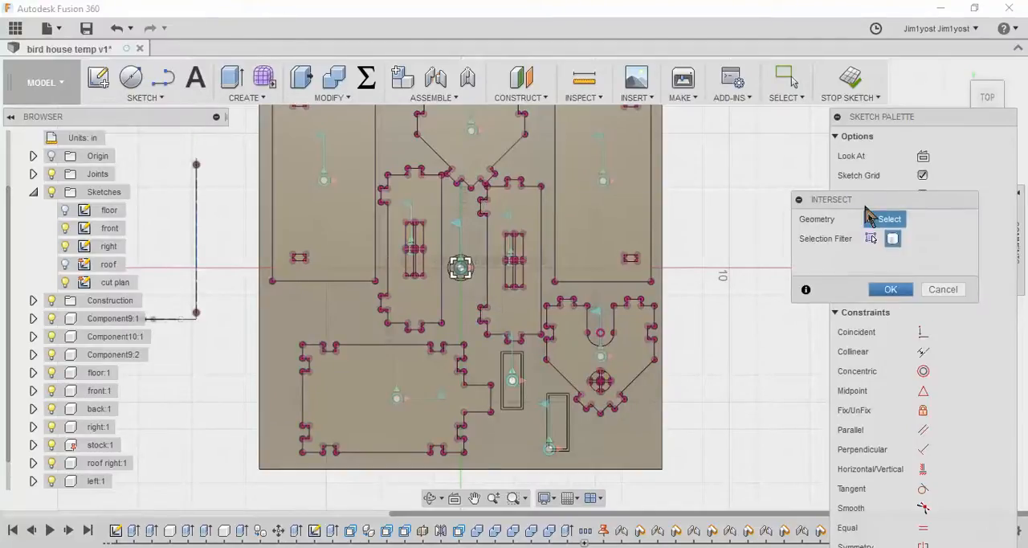
{"action": "left_click", "coordinate": [796, 100]}
{"action": "mouse_move", "coordinate": [811, 228]}
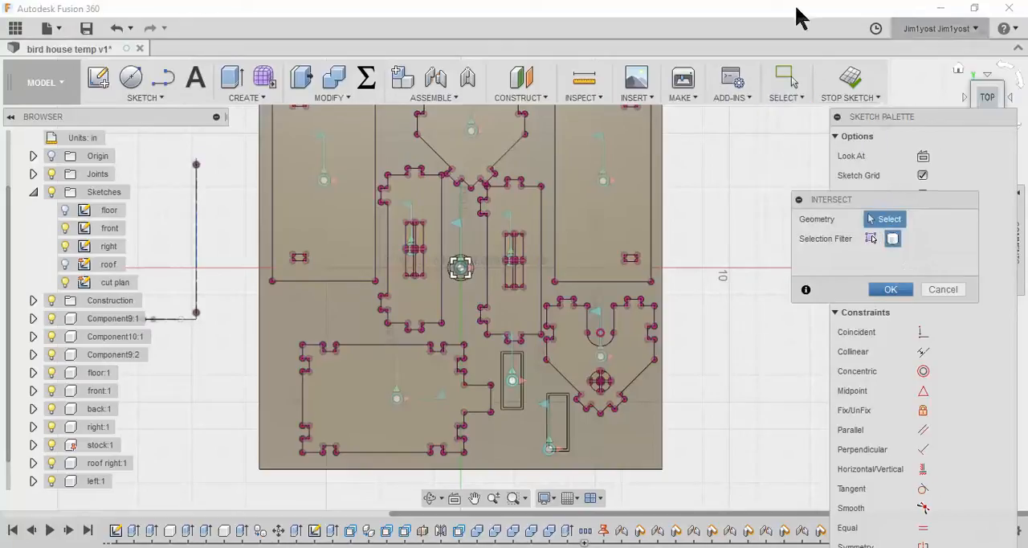
{"action": "scroll", "coordinate": [494, 390], "scroll_direction": "up", "scroll_amount": 5}
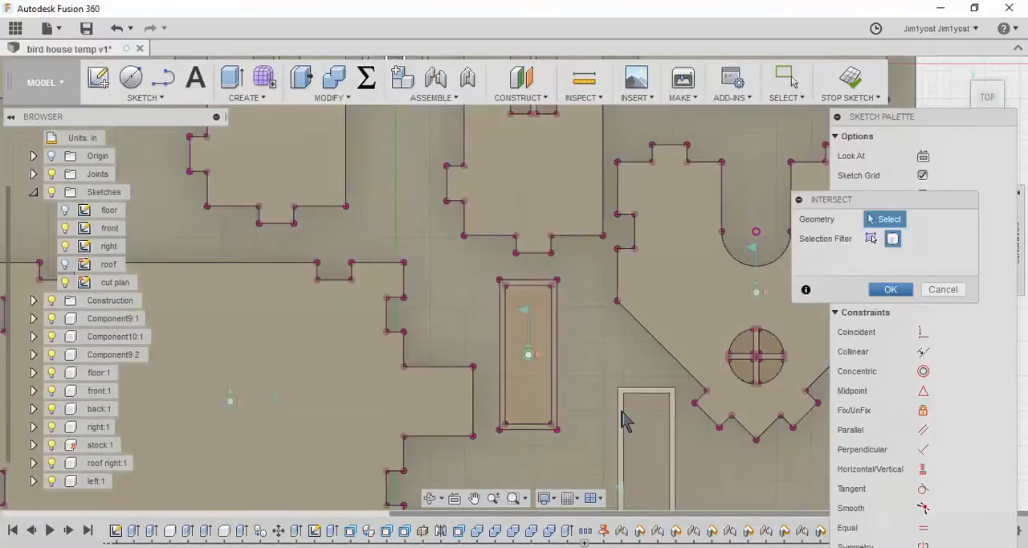
{"action": "scroll", "coordinate": [446, 184], "scroll_direction": "down", "scroll_amount": 3}
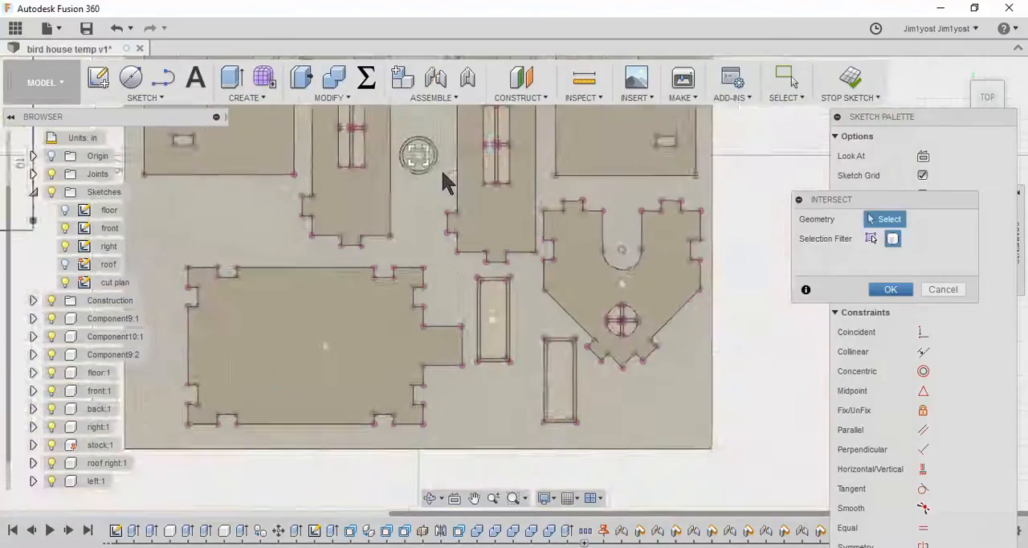
{"action": "scroll", "coordinate": [420, 184], "scroll_direction": "up", "scroll_amount": 4}
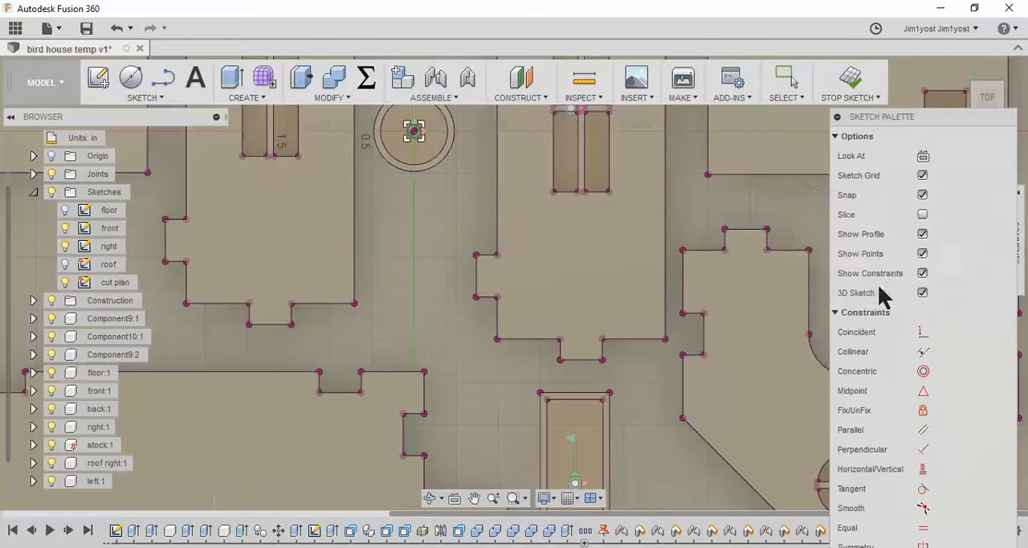
{"action": "left_click", "coordinate": [892, 289]}
{"action": "scroll", "coordinate": [535, 378], "scroll_direction": "down", "scroll_amount": 3}
{"action": "mouse_move", "coordinate": [535, 379]}
{"action": "middle_mouse_down", "text": "shift"}
{"action": "mouse_move", "coordinate": [486, 344]}
{"action": "mouse_move", "coordinate": [489, 335]}
{"action": "middle_mouse_up", "text": "shift"}
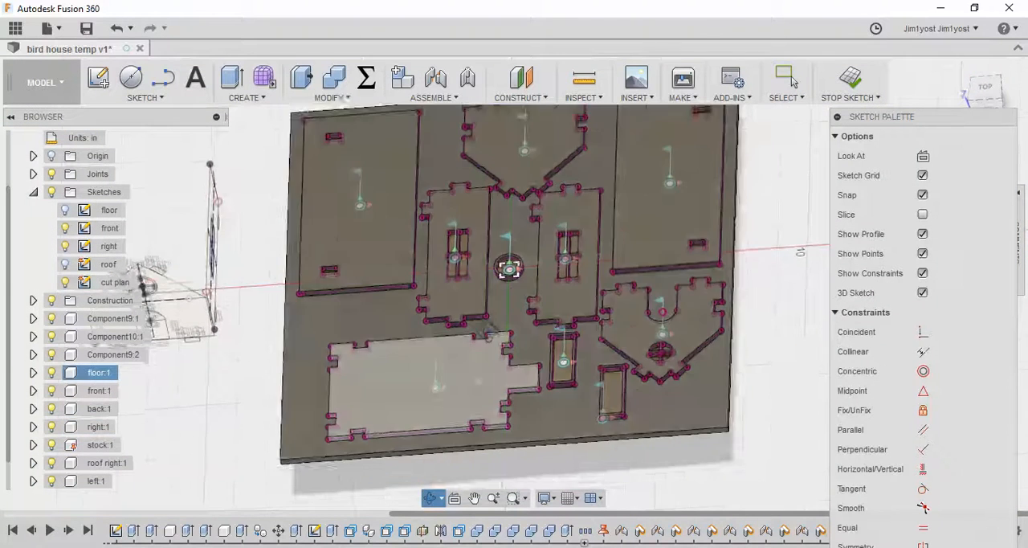
{"action": "scroll", "coordinate": [543, 317], "scroll_direction": "up", "scroll_amount": 3}
{"action": "scroll", "coordinate": [541, 317], "scroll_direction": "down", "scroll_amount": 2}
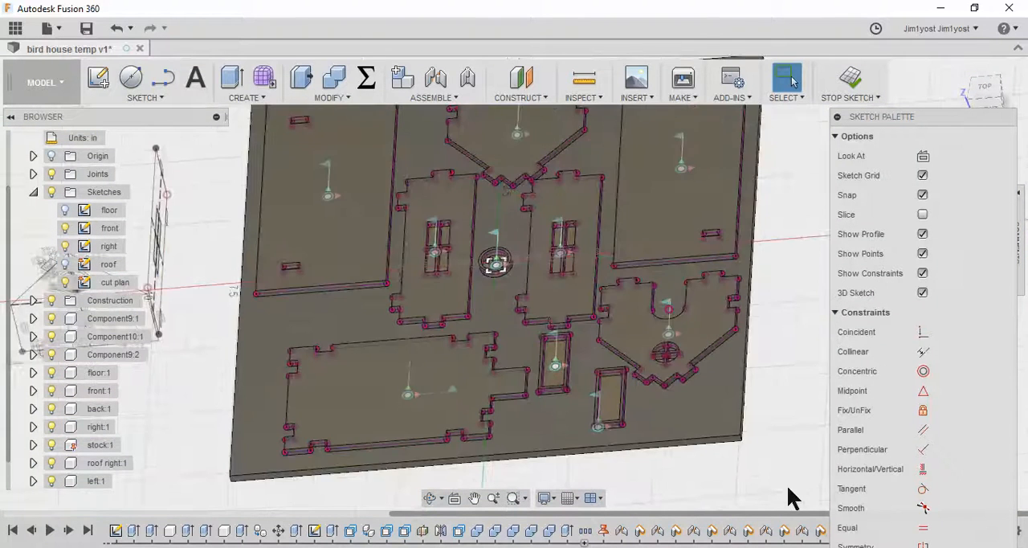
Export the cut plan sketch as a DXF to the Desktop, replacing the existing bird house cut plan.dxf
{"action": "left_click", "coordinate": [837, 118]}
{"action": "scroll", "coordinate": [764, 333], "scroll_direction": "down", "scroll_amount": 2}
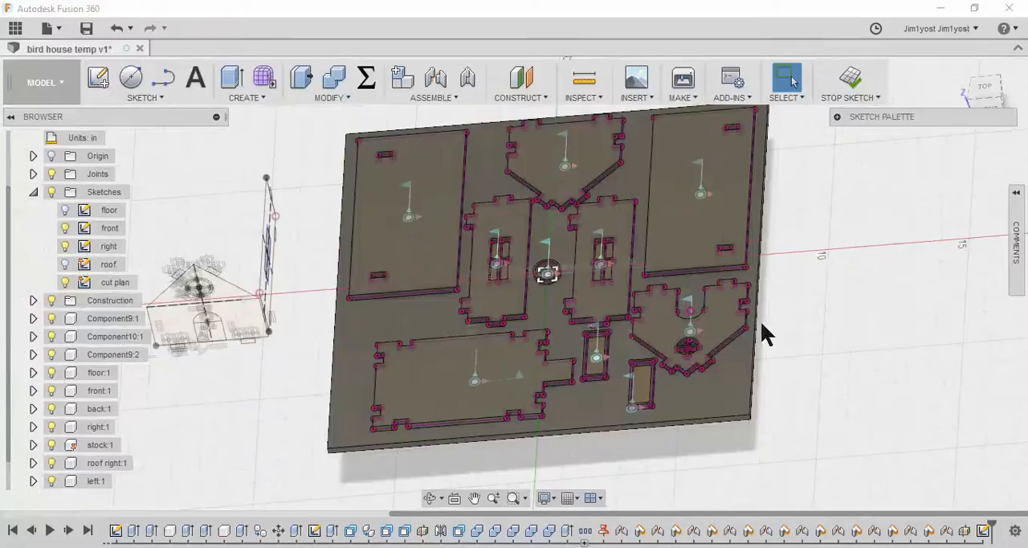
{"action": "left_click", "coordinate": [33, 193]}
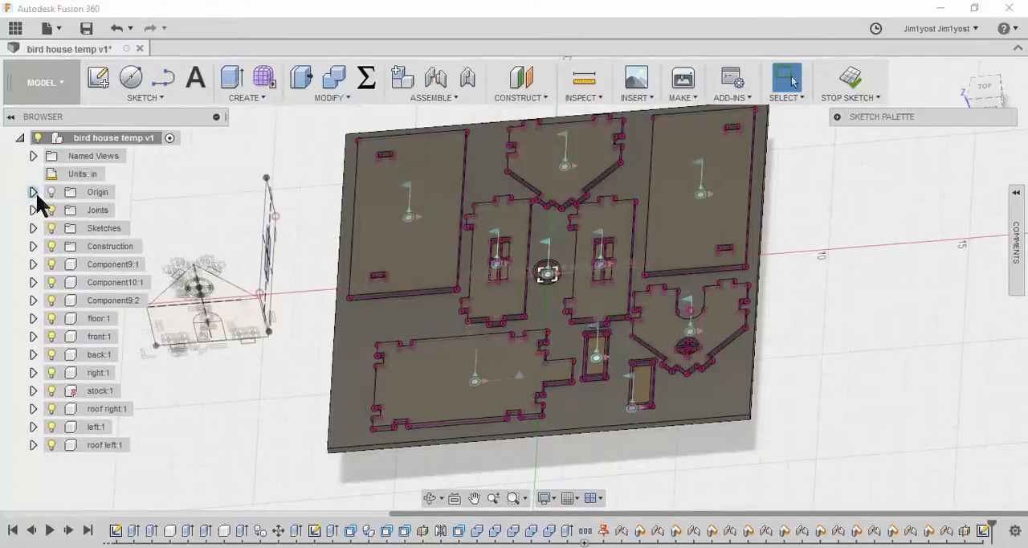
{"action": "left_click", "coordinate": [33, 229]}
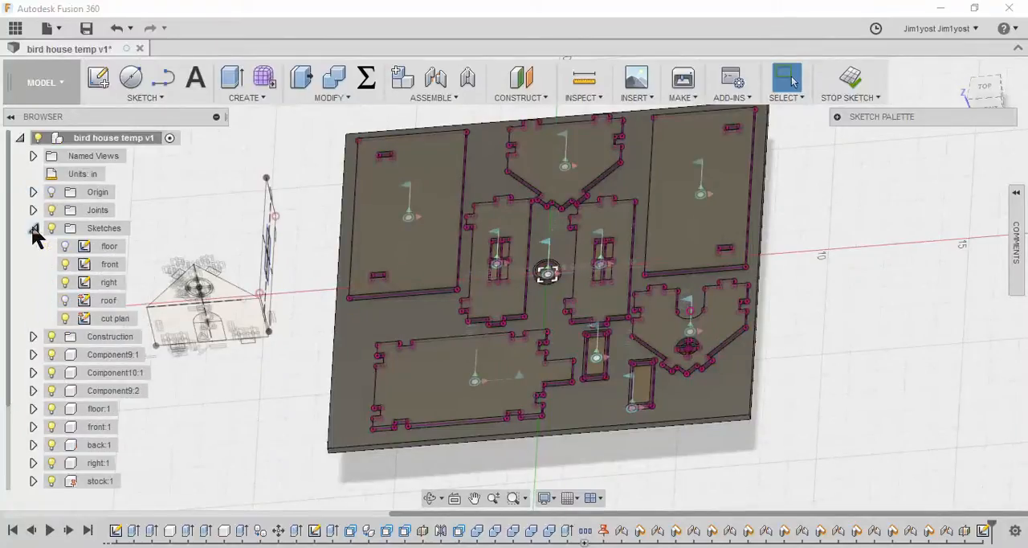
{"action": "right_click", "coordinate": [118, 322]}
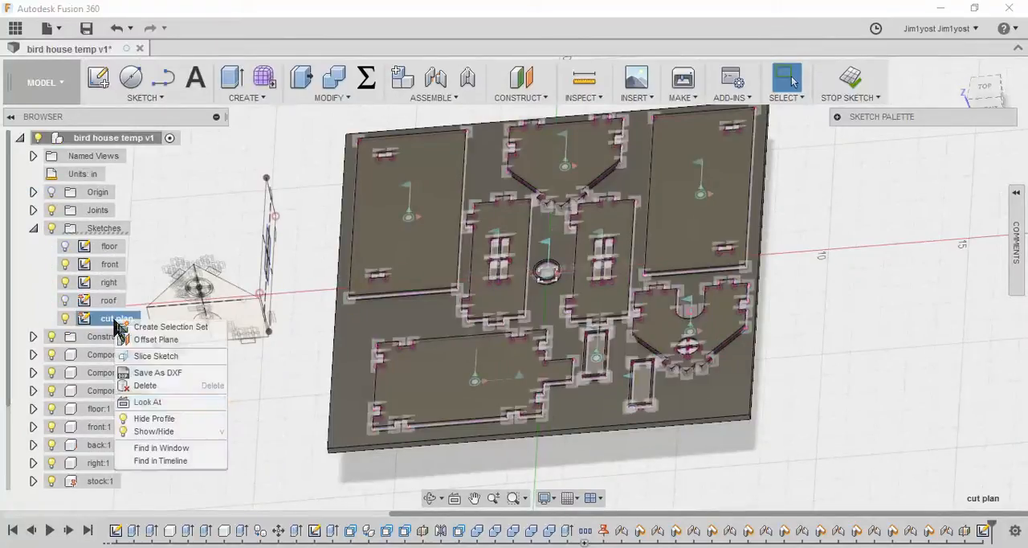
{"action": "left_click", "coordinate": [165, 372]}
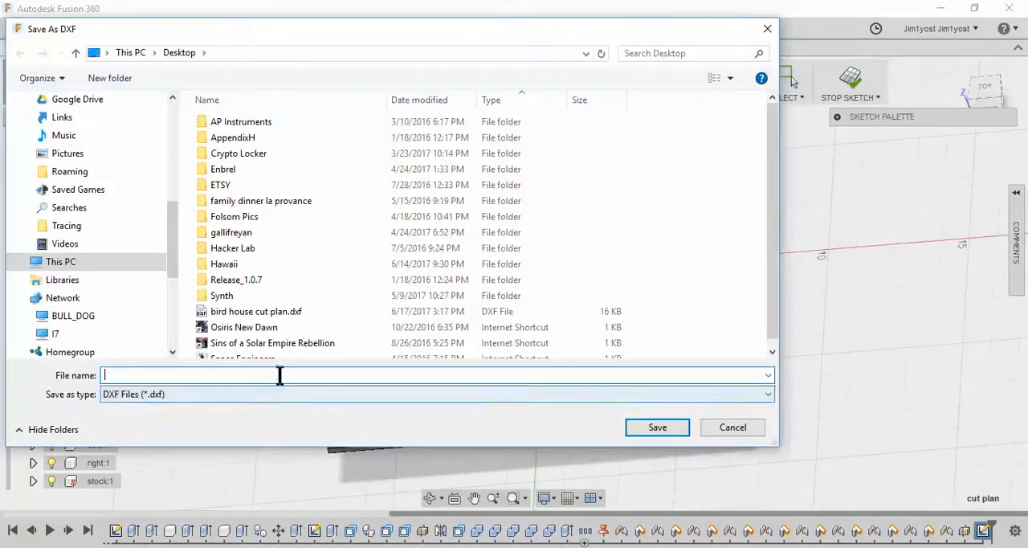
{"action": "scroll", "coordinate": [289, 321], "scroll_direction": "down", "scroll_amount": 1}
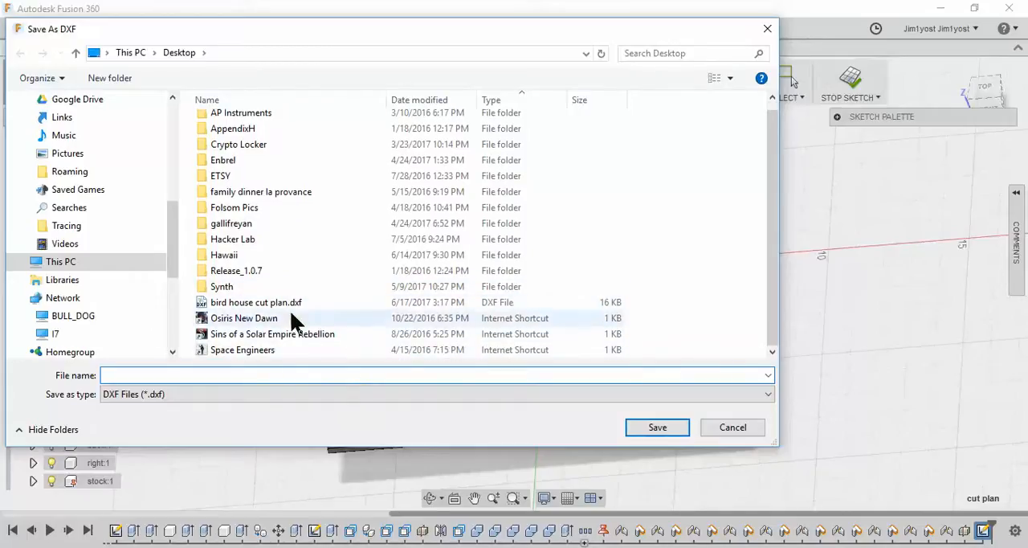
{"action": "left_click", "coordinate": [353, 303]}
{"action": "left_click", "coordinate": [659, 428]}
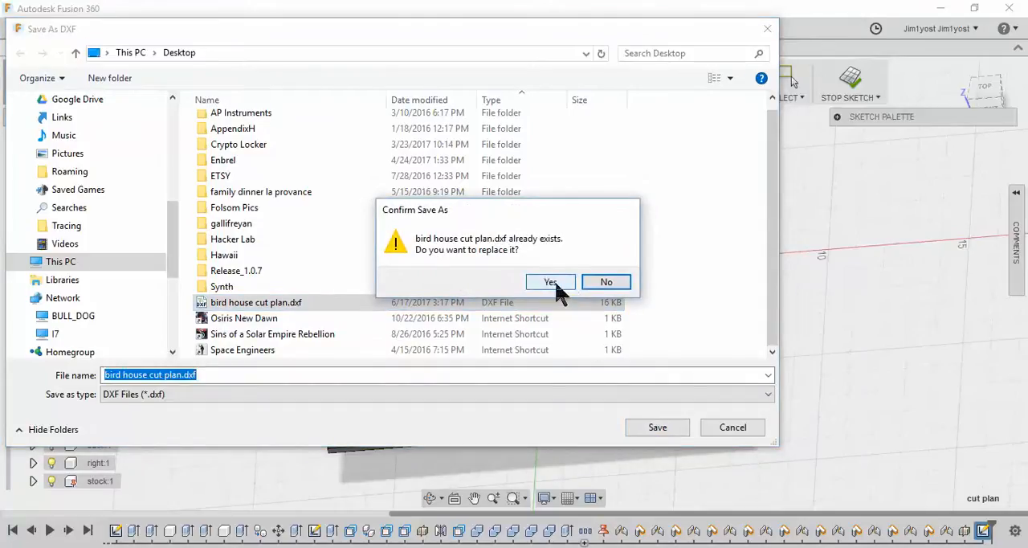
{"action": "left_click", "coordinate": [567, 284]}
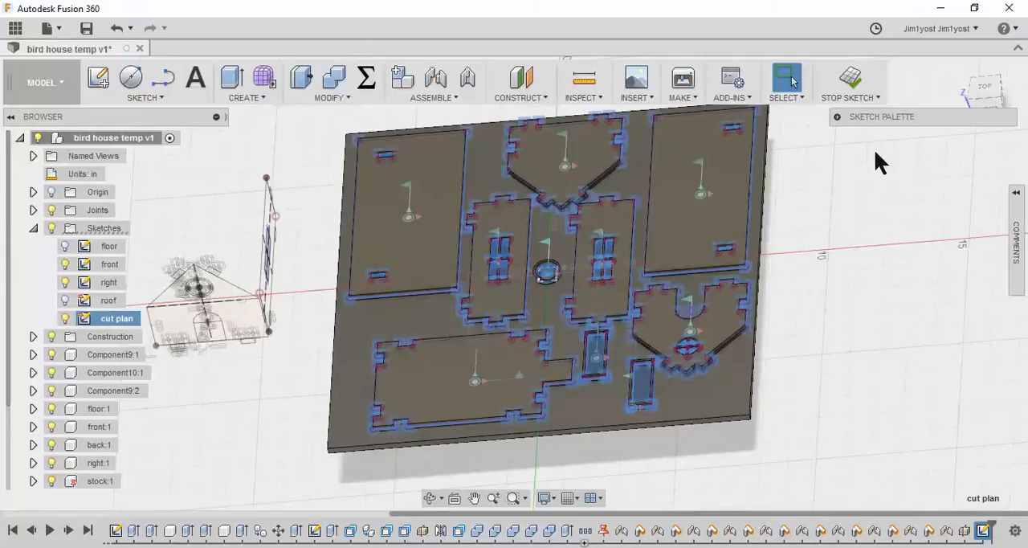
Switch to the desktop, open bird house cut plan.dxf in DraftSight and examine the exported part outlines
{"action": "left_click", "coordinate": [942, 8]}
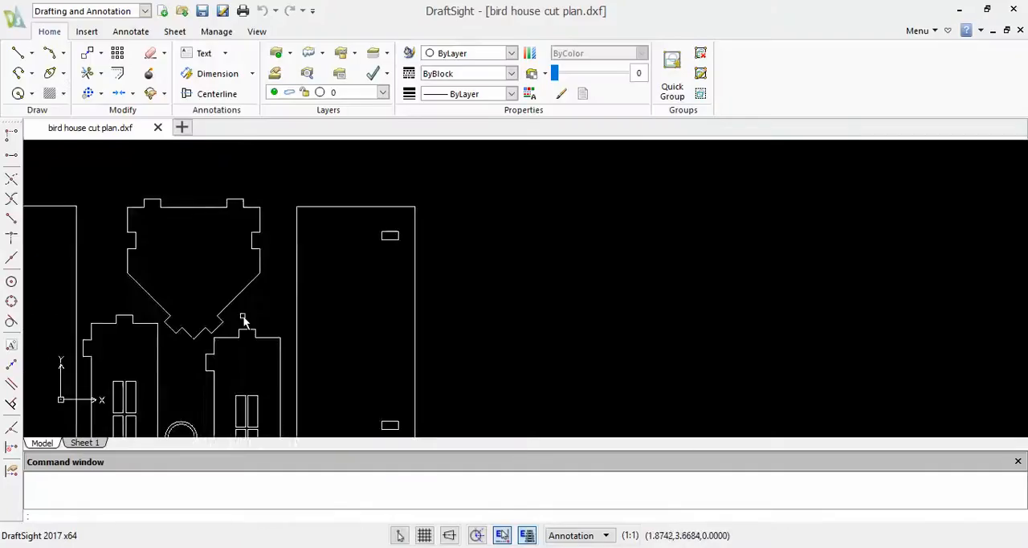
{"action": "scroll", "coordinate": [243, 316], "scroll_direction": "down", "scroll_amount": 4}
{"action": "middle_click_drag", "start_coordinate": [243, 339], "coordinate": [246, 244]}
{"action": "scroll", "coordinate": [211, 254], "scroll_direction": "down", "scroll_amount": 1}
{"action": "scroll", "coordinate": [194, 256], "scroll_direction": "up", "scroll_amount": 3}
{"action": "middle_click_drag", "start_coordinate": [127, 153], "coordinate": [101, 188]}
{"action": "scroll", "coordinate": [259, 317], "scroll_direction": "down", "scroll_amount": 2}
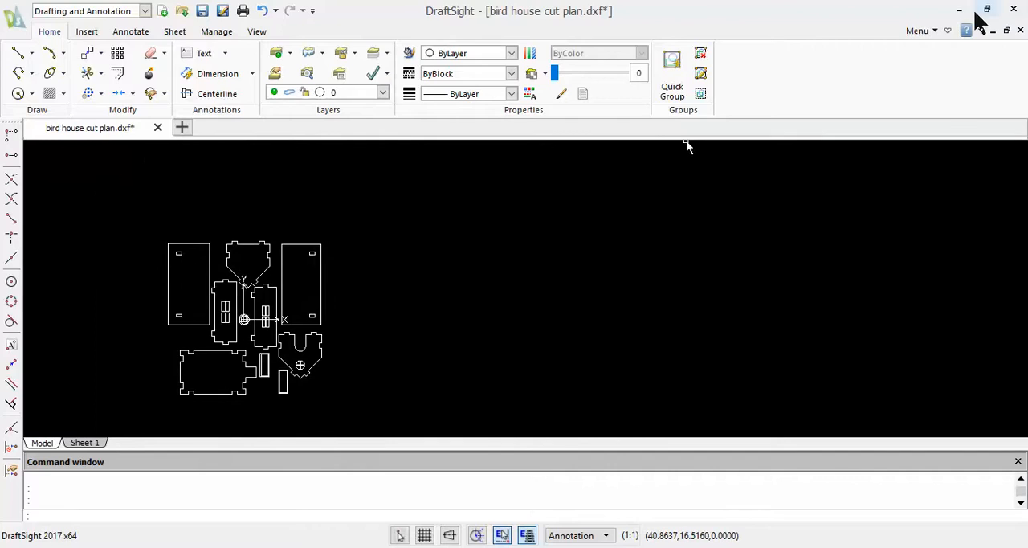
Return from DraftSight to Fusion 360 and finish editing the cut plan sketch
{"action": "left_click", "coordinate": [955, 8]}
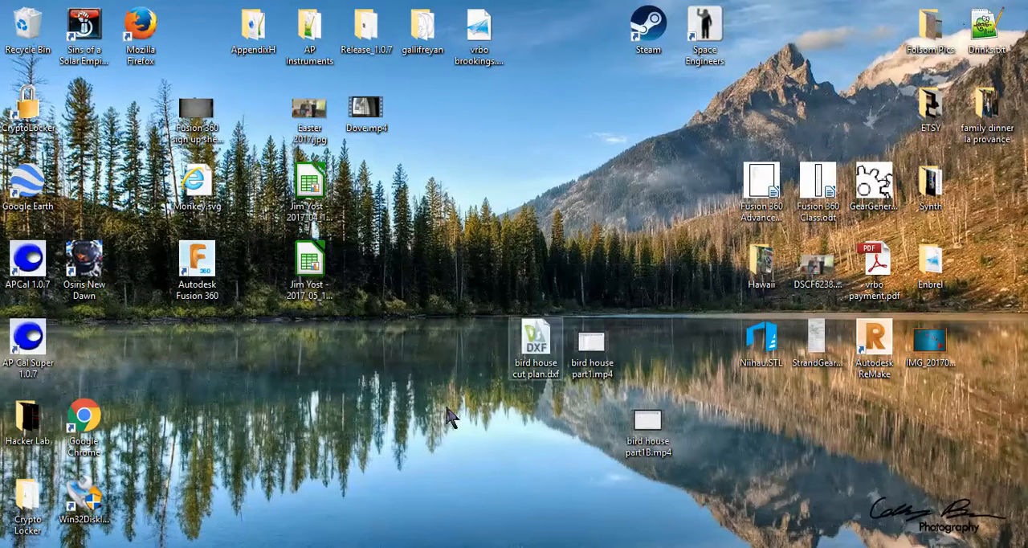
{"action": "left_click", "coordinate": [396, 545]}
{"action": "scroll", "coordinate": [708, 415], "scroll_direction": "down", "scroll_amount": 2}
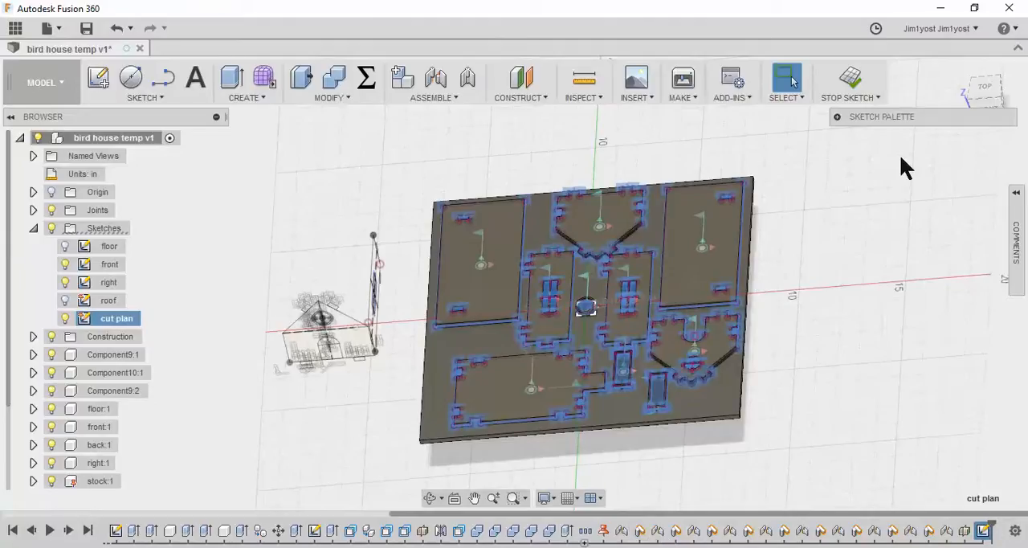
{"action": "left_click", "coordinate": [851, 78]}
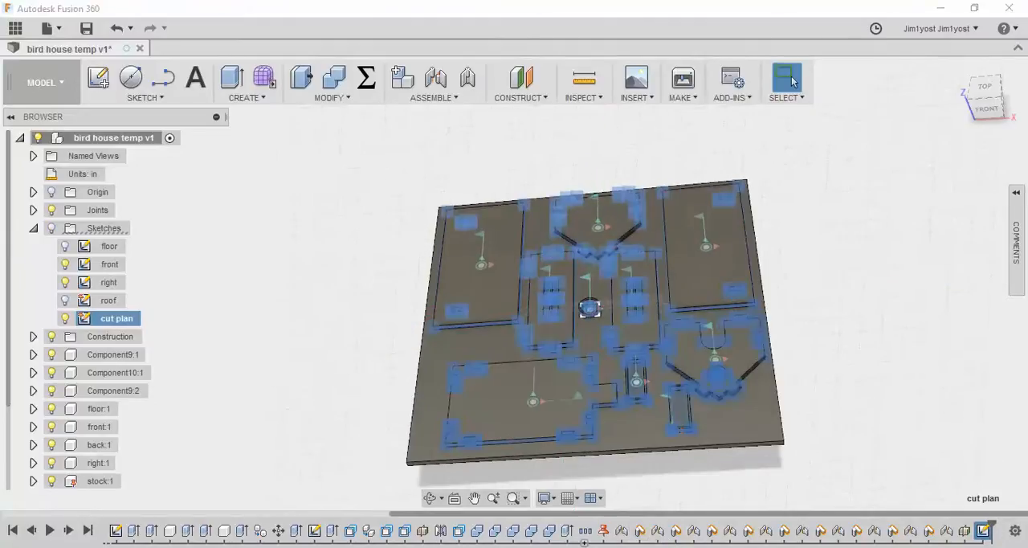
Roll the timeline back to just after Extrude6 and draft the right roof panel's front face by 15 degrees from its eave face
{"action": "left_click_drag", "start_coordinate": [995, 523], "coordinate": [580, 522]}
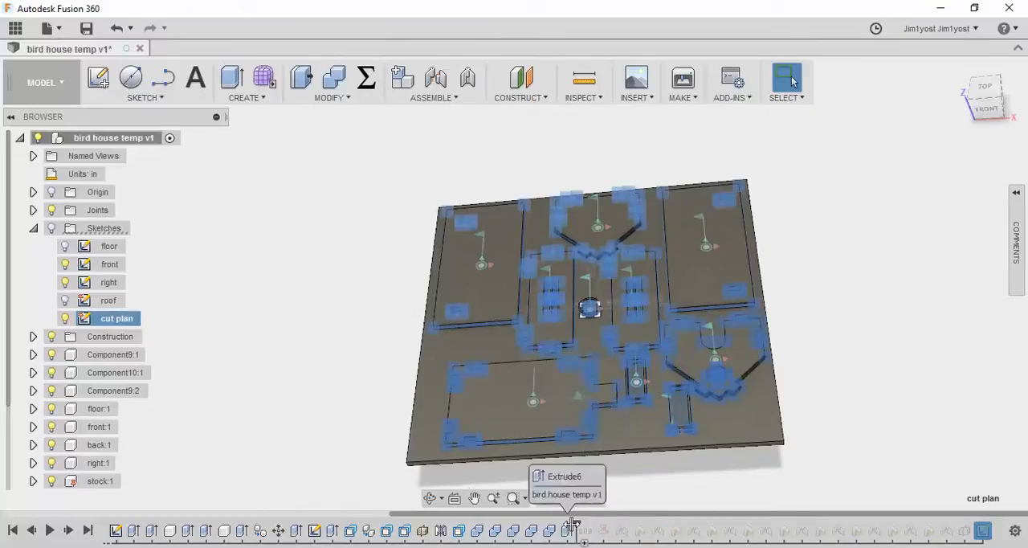
{"action": "scroll", "coordinate": [384, 390], "scroll_direction": "up", "scroll_amount": 4}
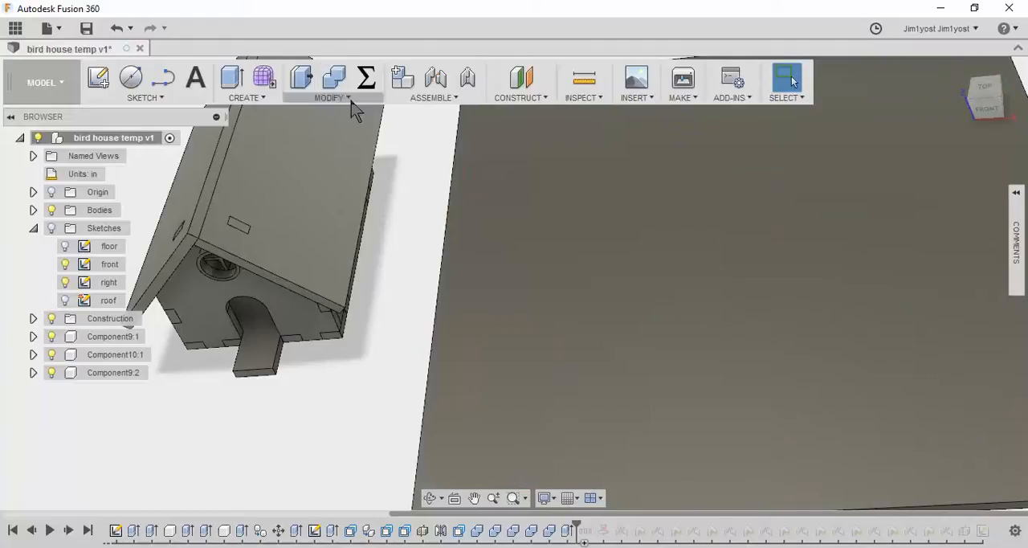
{"action": "left_click", "coordinate": [350, 96]}
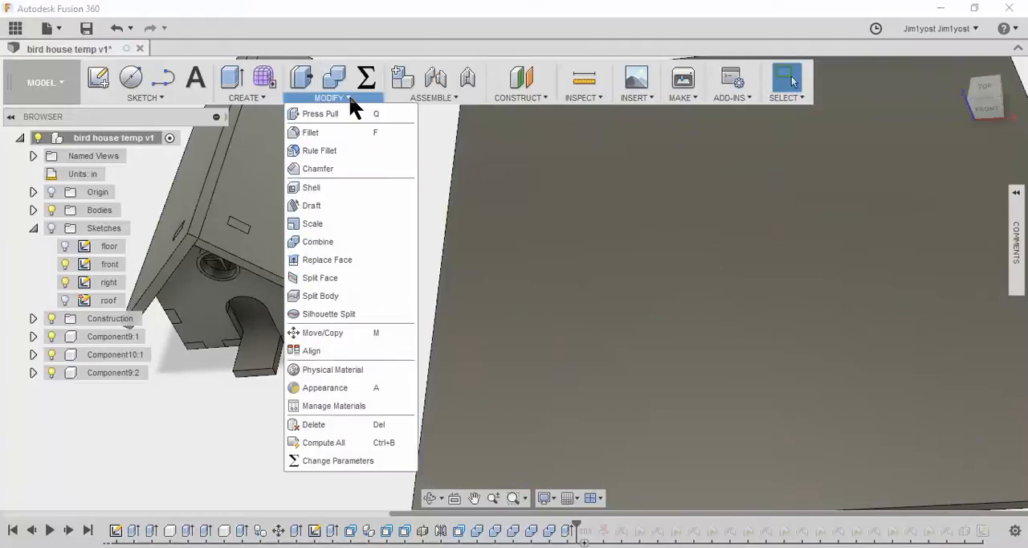
{"action": "left_click", "coordinate": [330, 205]}
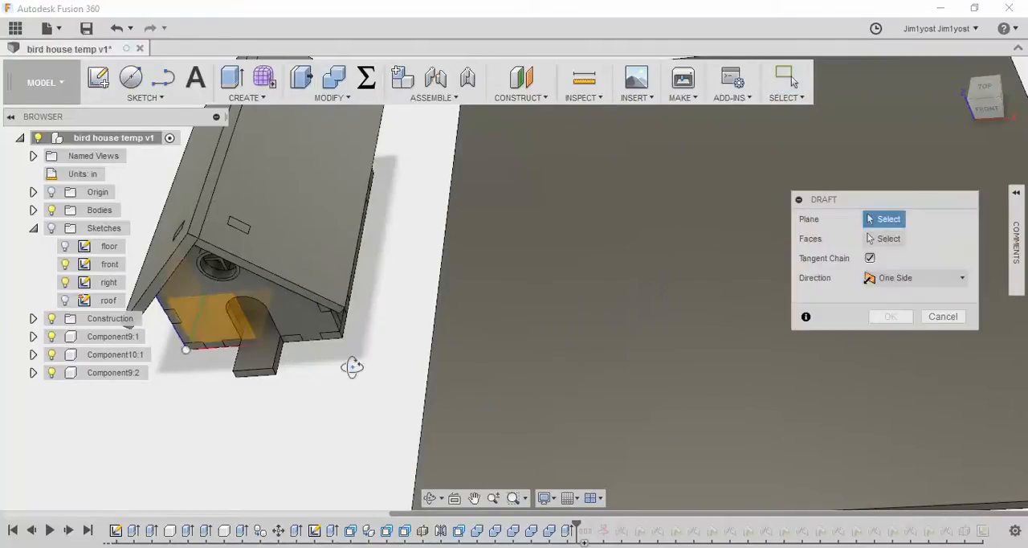
{"action": "middle_click_drag", "start_coordinate": [349, 362], "coordinate": [418, 337], "text": "shift"}
{"action": "scroll", "coordinate": [310, 298], "scroll_direction": "up", "scroll_amount": 5}
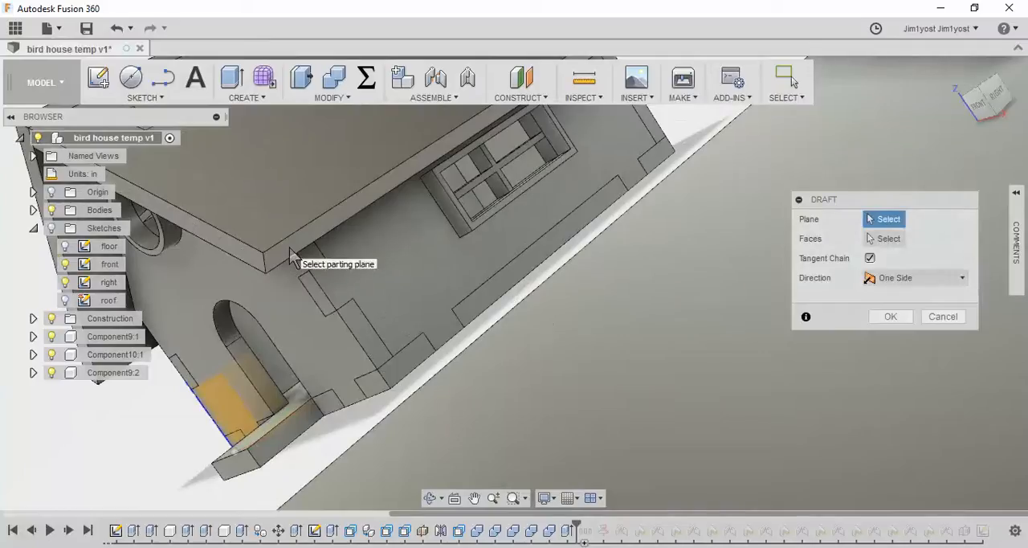
{"action": "left_click", "coordinate": [282, 248]}
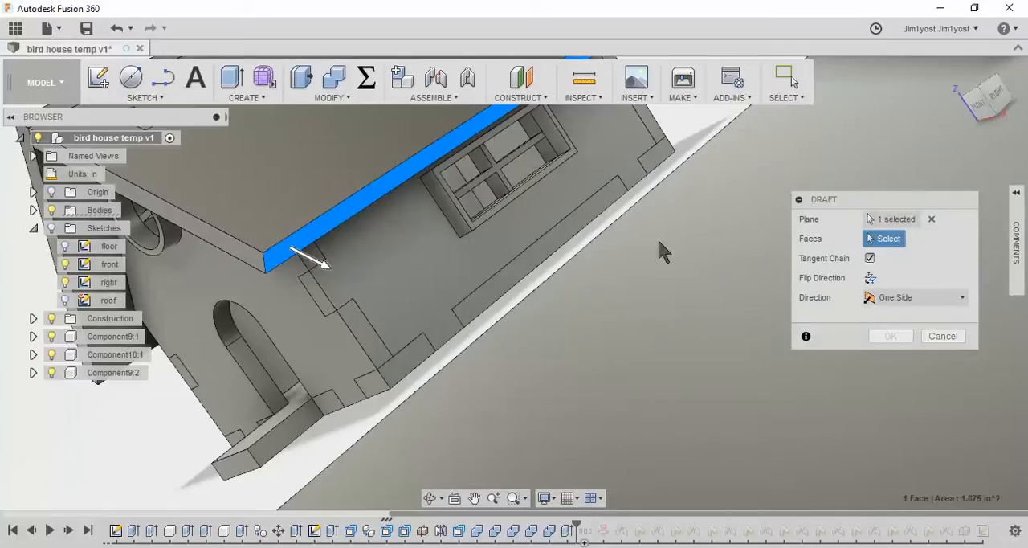
{"action": "left_click", "coordinate": [219, 242]}
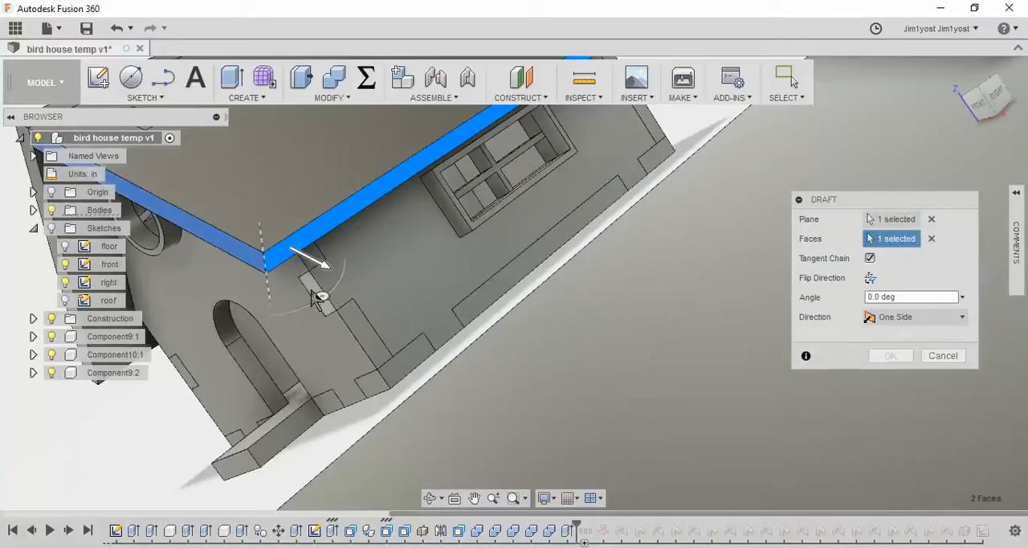
{"action": "scroll", "coordinate": [322, 298], "scroll_direction": "down", "scroll_amount": 3}
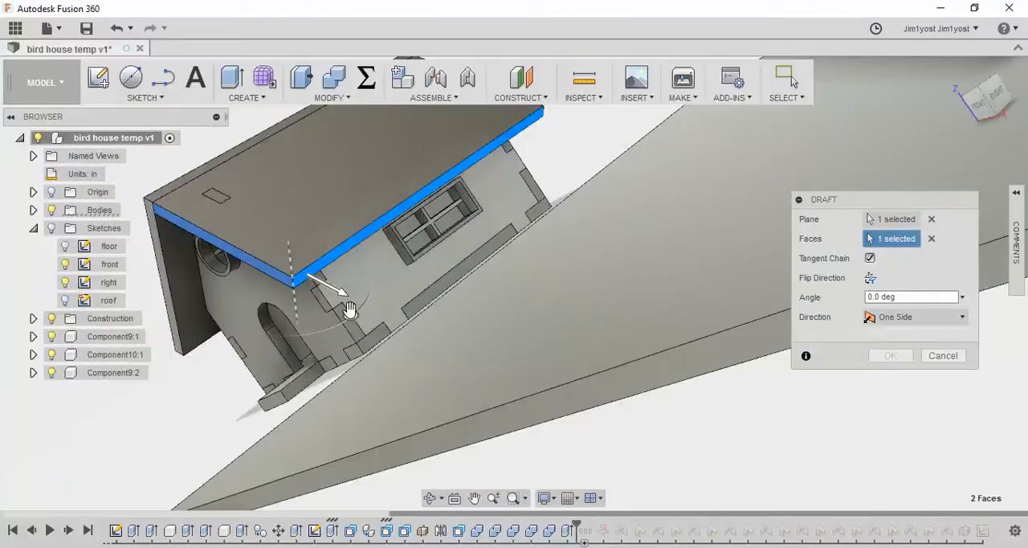
{"action": "mouse_move", "coordinate": [351, 316]}
{"action": "left_mouse_down"}
{"action": "mouse_move", "coordinate": [360, 300]}
{"action": "mouse_move", "coordinate": [340, 321]}
{"action": "mouse_move", "coordinate": [359, 308]}
{"action": "left_mouse_up"}
{"action": "left_click", "coordinate": [906, 296]}
{"action": "type", "text": "15"}
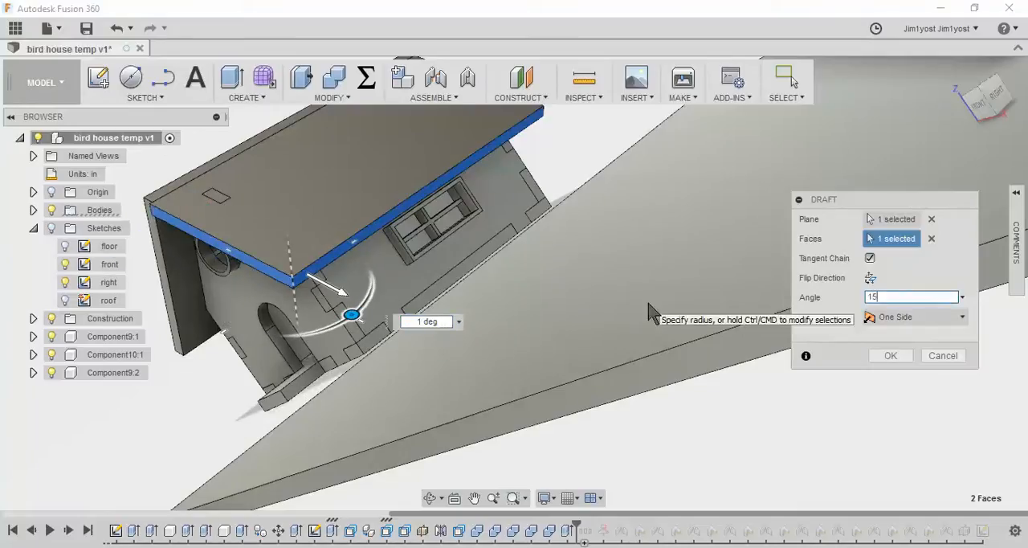
{"action": "key", "text": "Return"}
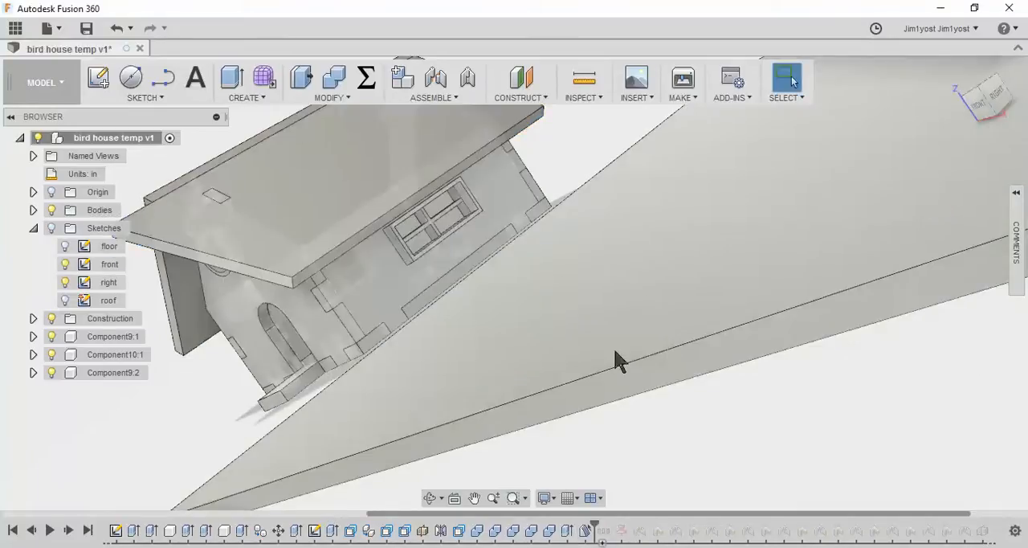
Draft the left roof panel's front face by 15 degrees, using that panel's eave face as the plane
{"action": "middle_click_drag", "start_coordinate": [551, 266], "coordinate": [576, 292], "text": "shift"}
{"action": "scroll", "coordinate": [576, 291], "scroll_direction": "down", "scroll_amount": 5}
{"action": "middle_click_drag", "start_coordinate": [519, 268], "coordinate": [530, 286]}
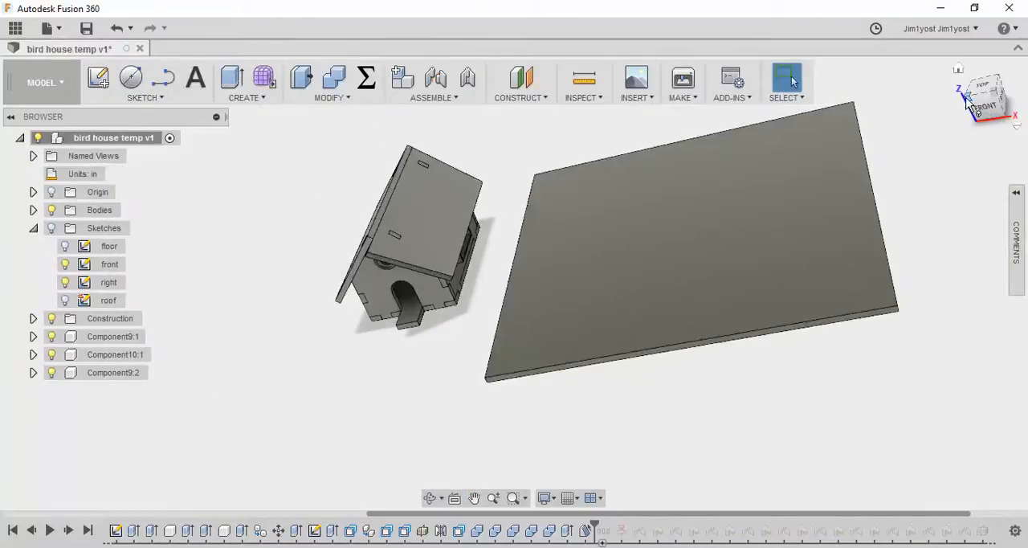
{"action": "left_click", "coordinate": [968, 106]}
{"action": "scroll", "coordinate": [491, 258], "scroll_direction": "up", "scroll_amount": 6}
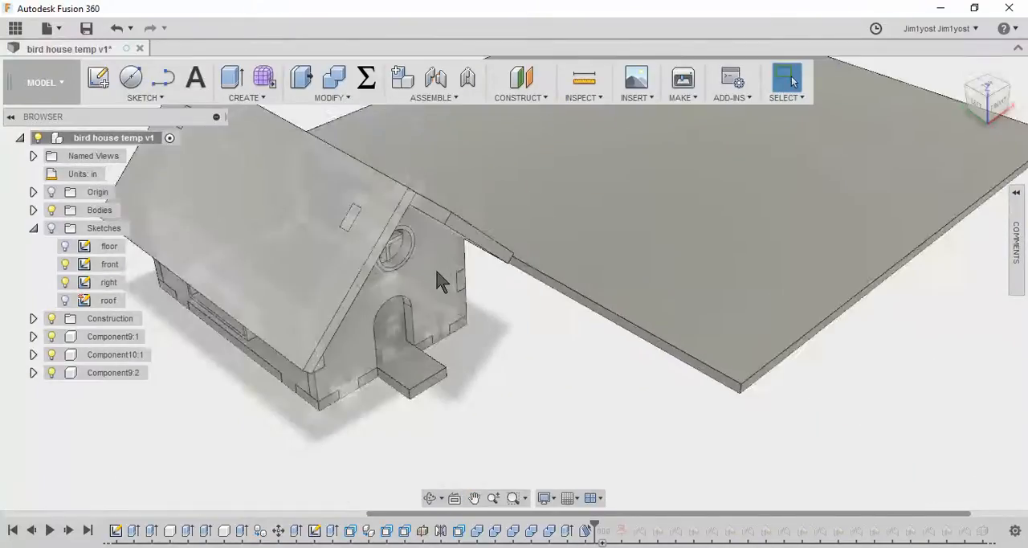
{"action": "scroll", "coordinate": [436, 273], "scroll_direction": "down", "scroll_amount": 1}
{"action": "mouse_move", "coordinate": [436, 284]}
{"action": "middle_mouse_down", "text": "shift"}
{"action": "mouse_move", "coordinate": [464, 253]}
{"action": "mouse_move", "coordinate": [434, 274]}
{"action": "middle_mouse_up", "text": "shift"}
{"action": "left_click", "coordinate": [346, 97]}
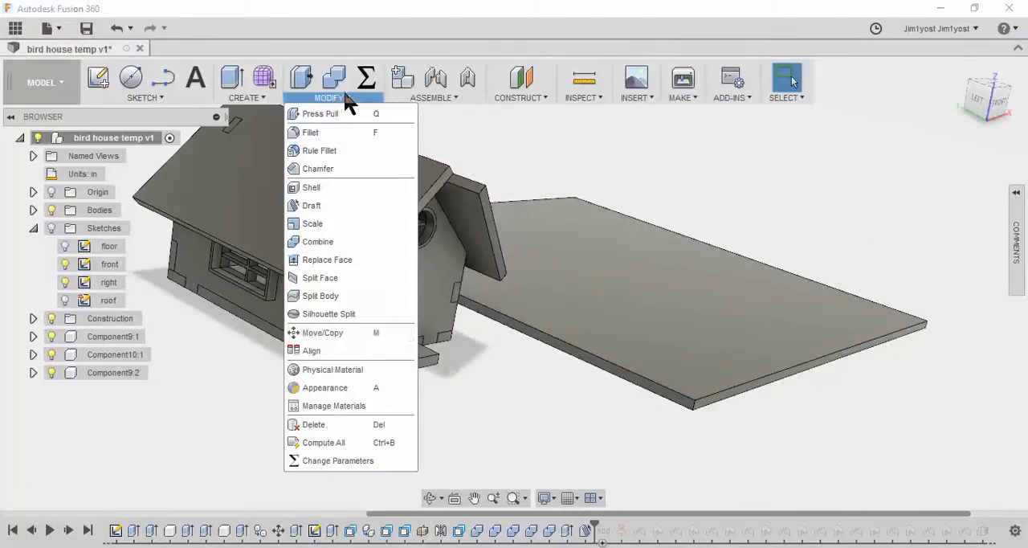
{"action": "left_click", "coordinate": [332, 206]}
{"action": "scroll", "coordinate": [342, 319], "scroll_direction": "up", "scroll_amount": 3}
{"action": "scroll", "coordinate": [341, 319], "scroll_direction": "up", "scroll_amount": 2}
{"action": "left_click", "coordinate": [348, 295]}
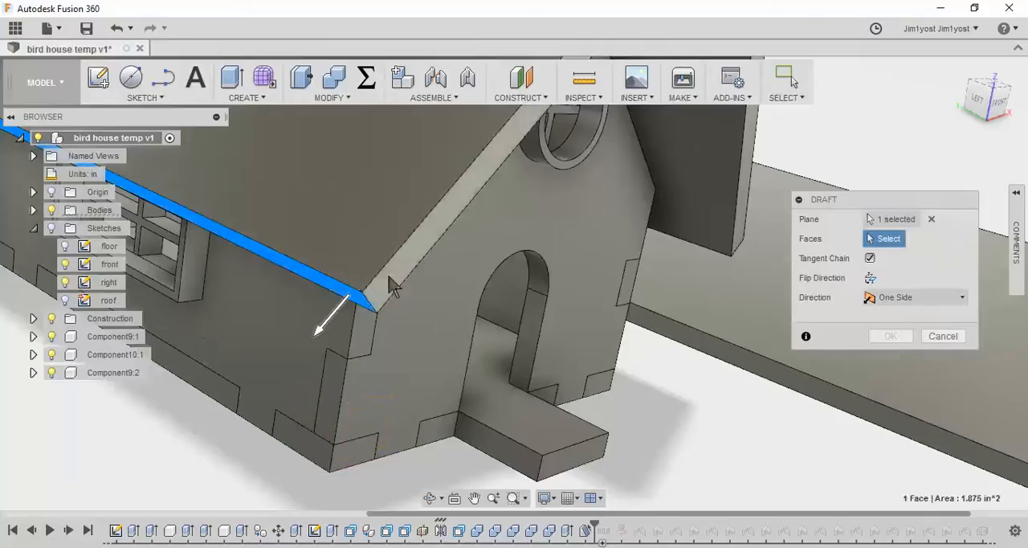
{"action": "left_click", "coordinate": [390, 286]}
{"action": "scroll", "coordinate": [405, 319], "scroll_direction": "down", "scroll_amount": 3}
{"action": "middle_click_drag", "start_coordinate": [614, 325], "coordinate": [706, 329], "text": "shift"}
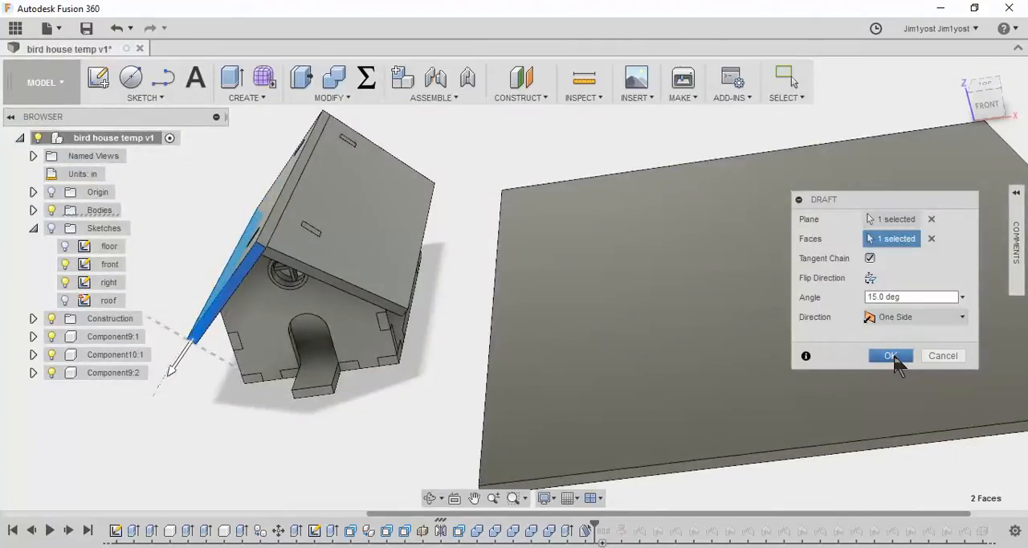
{"action": "left_click", "coordinate": [891, 356]}
Return the timeline to its end and open the cut plan sketch for editing
{"action": "scroll", "coordinate": [554, 374], "scroll_direction": "down", "scroll_amount": 3}
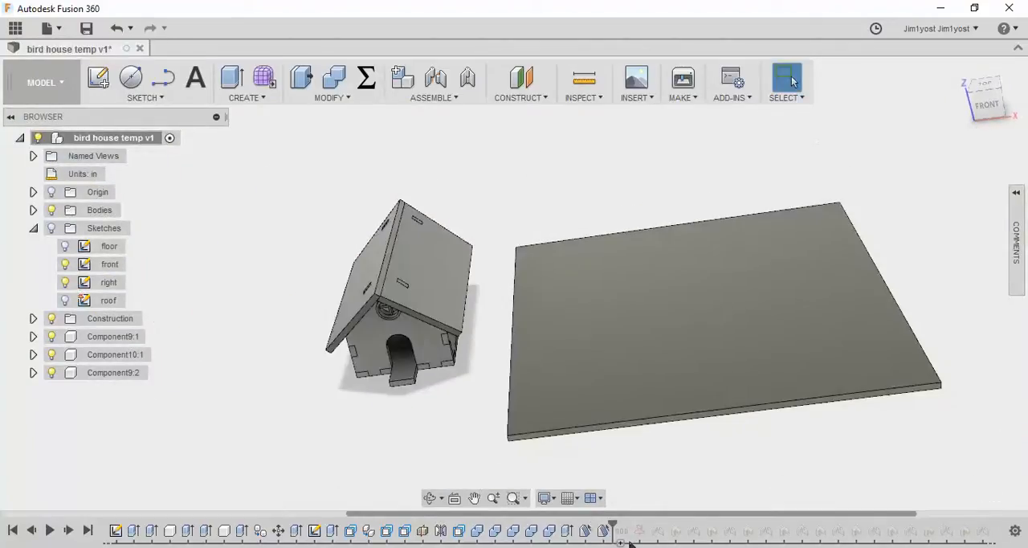
{"action": "left_click", "coordinate": [88, 529]}
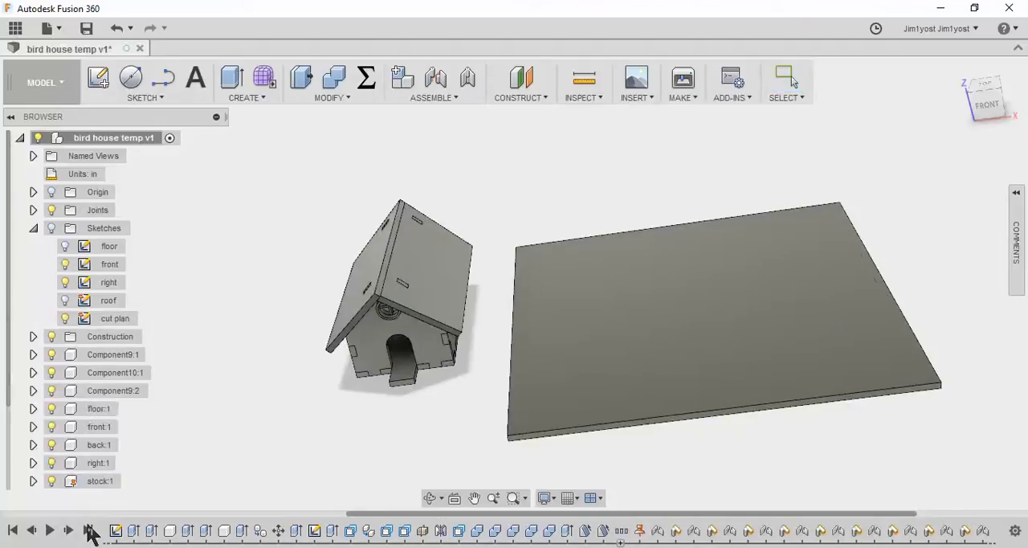
{"action": "middle_click_drag", "start_coordinate": [581, 389], "coordinate": [577, 418], "text": "shift"}
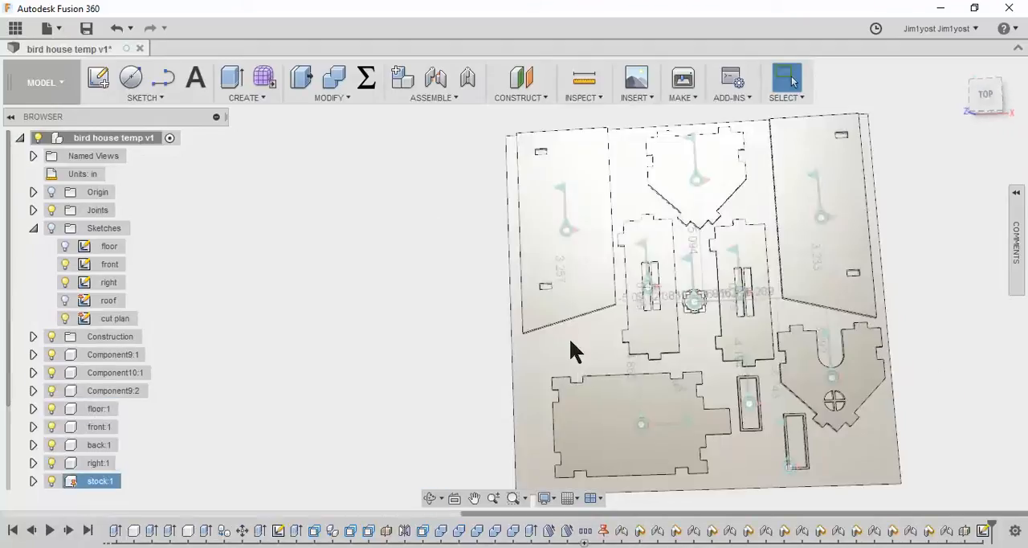
{"action": "left_click", "coordinate": [112, 321]}
{"action": "right_click", "coordinate": [112, 325]}
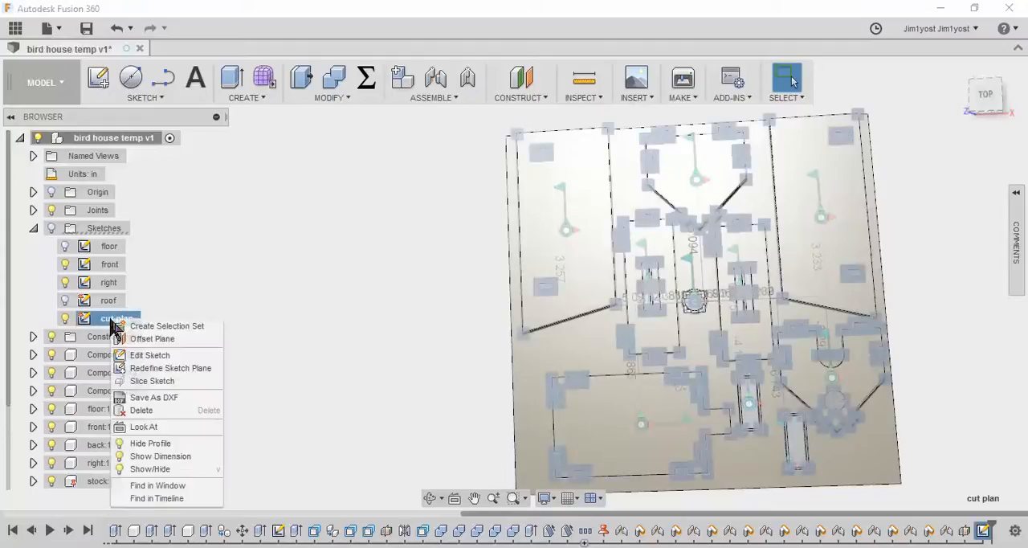
{"action": "left_click", "coordinate": [149, 355]}
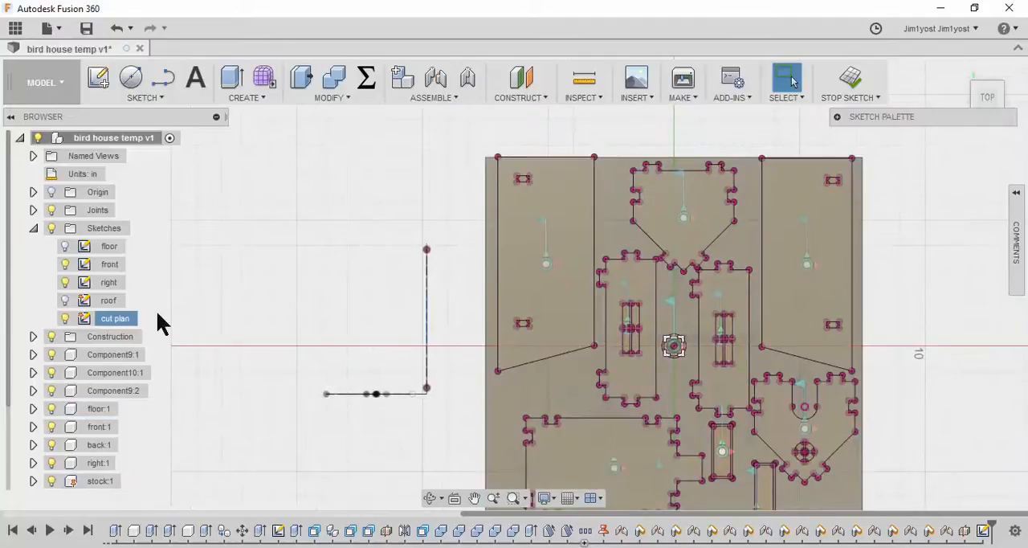
Export the cut plan sketch as a DXF to the Desktop, overwriting bird house cut plan.dxf with the angled roof outlines
{"action": "left_click", "coordinate": [34, 229]}
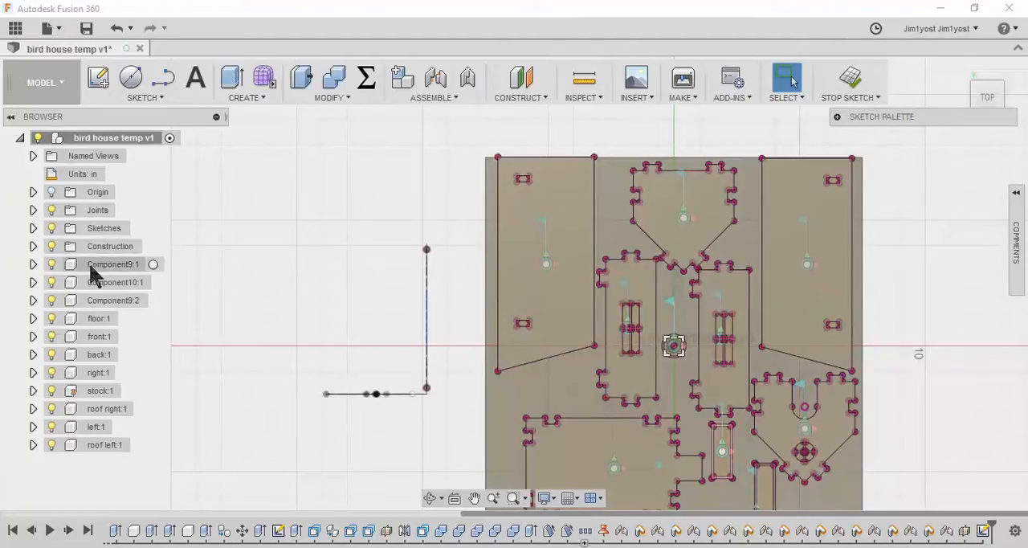
{"action": "left_click", "coordinate": [32, 229]}
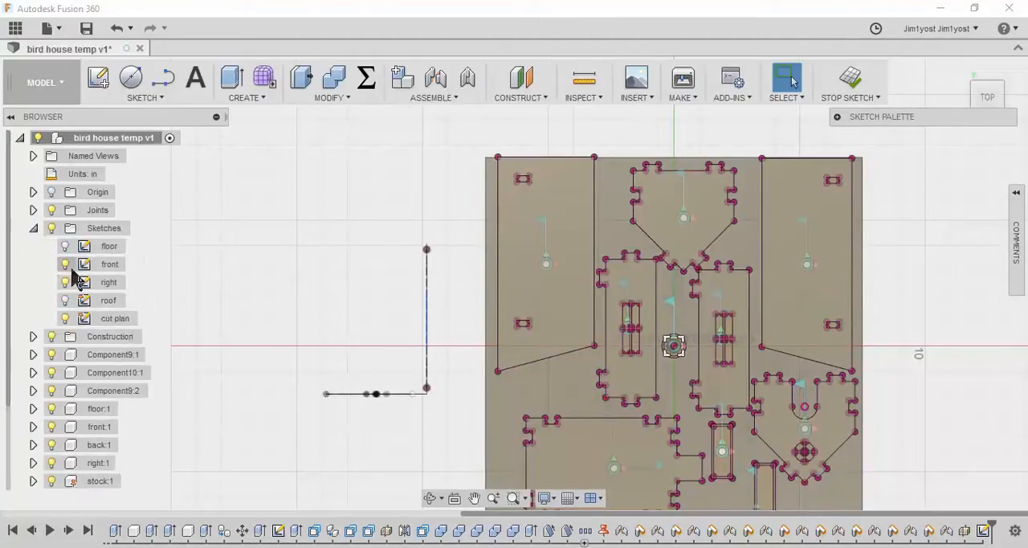
{"action": "right_click", "coordinate": [119, 318]}
{"action": "left_click", "coordinate": [170, 372]}
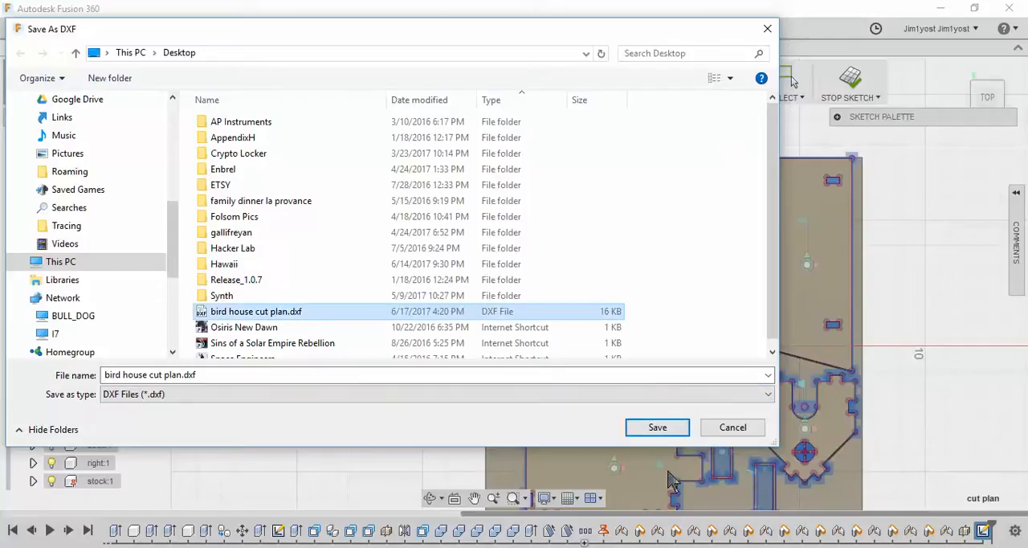
{"action": "left_click", "coordinate": [280, 314]}
{"action": "left_click", "coordinate": [663, 429]}
{"action": "left_click", "coordinate": [652, 434]}
{"action": "left_click", "coordinate": [551, 283]}
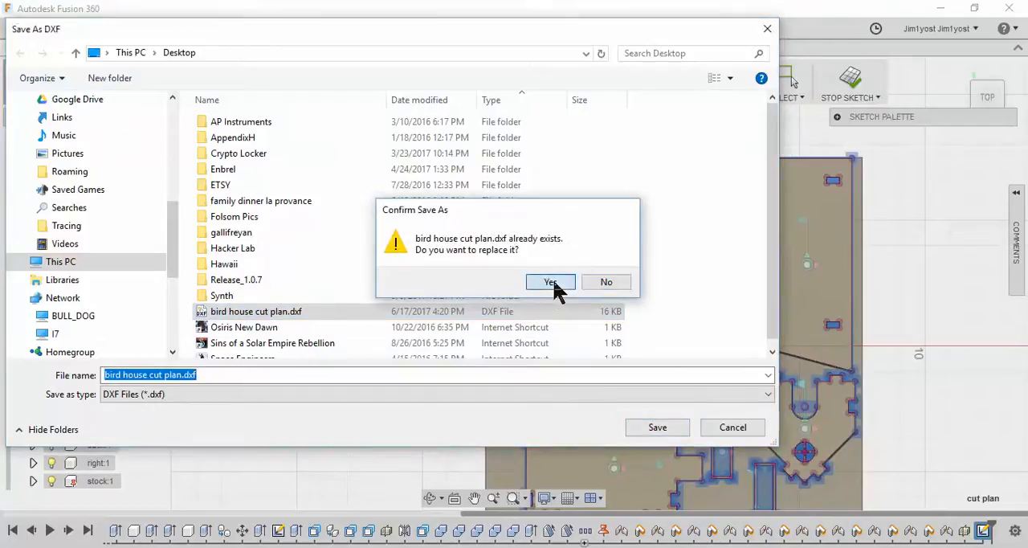
Switch to DraftSight with the re-exported bird house cut plan.dxf and examine the roof panel and other part outlines
{"action": "left_click", "coordinate": [942, 9]}
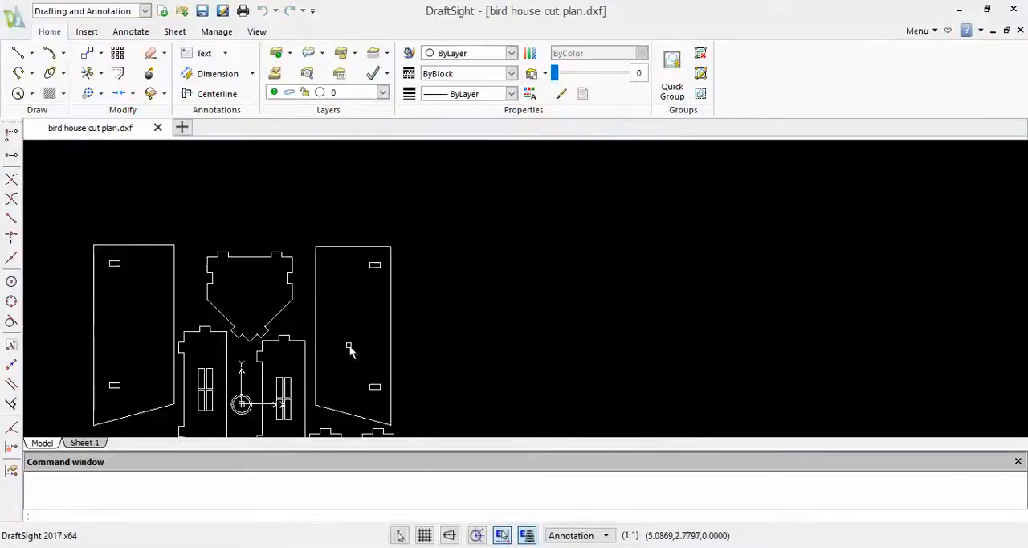
{"action": "scroll", "coordinate": [349, 350], "scroll_direction": "up", "scroll_amount": 3}
{"action": "middle_click_drag", "start_coordinate": [150, 316], "coordinate": [383, 333]}
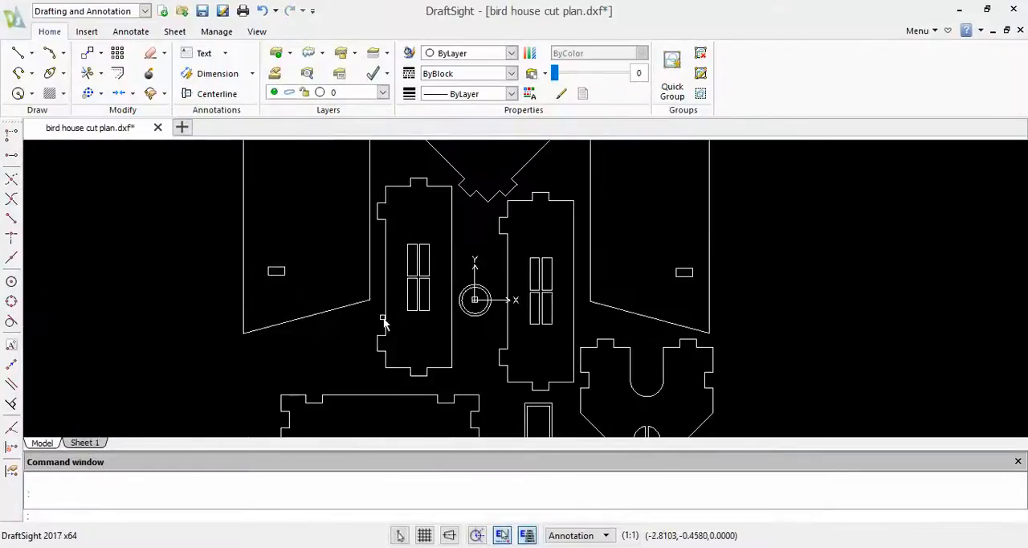
{"action": "scroll", "coordinate": [294, 367], "scroll_direction": "up", "scroll_amount": 4}
{"action": "scroll", "coordinate": [289, 367], "scroll_direction": "down", "scroll_amount": 8}
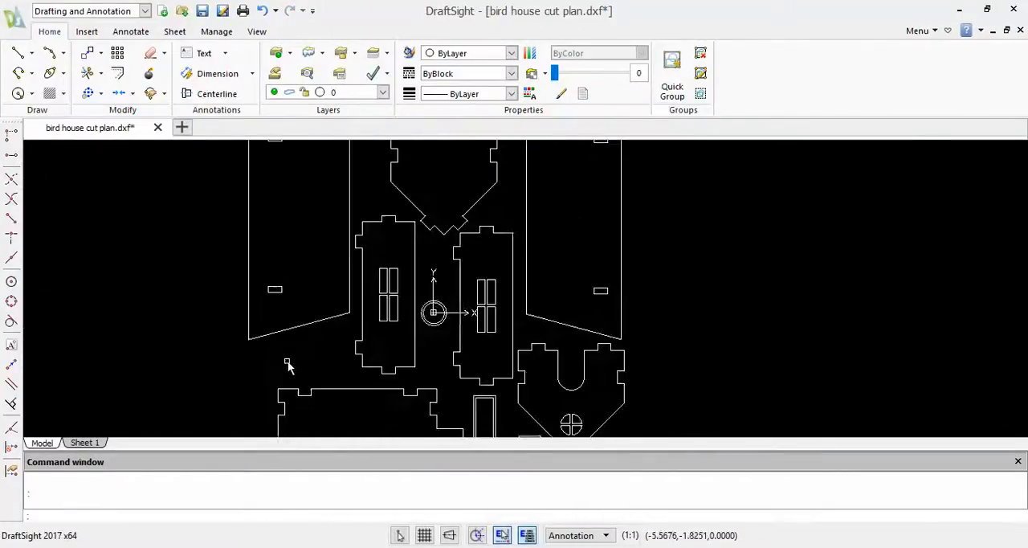
Close bird house cut plan.dxf in DraftSight and return to Fusion 360
{"action": "left_click", "coordinate": [1022, 31]}
{"action": "left_click", "coordinate": [521, 290]}
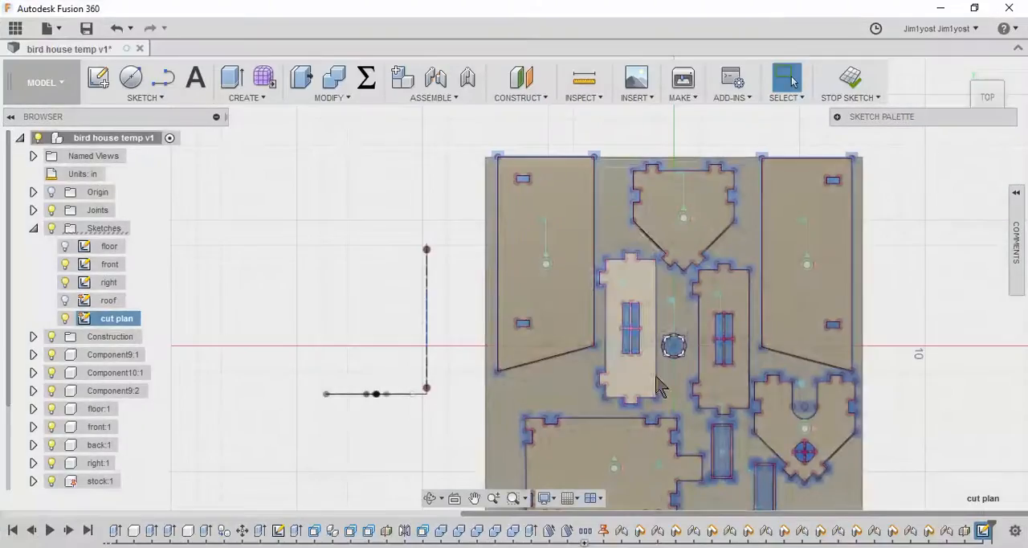
{"action": "left_click", "coordinate": [620, 293]}
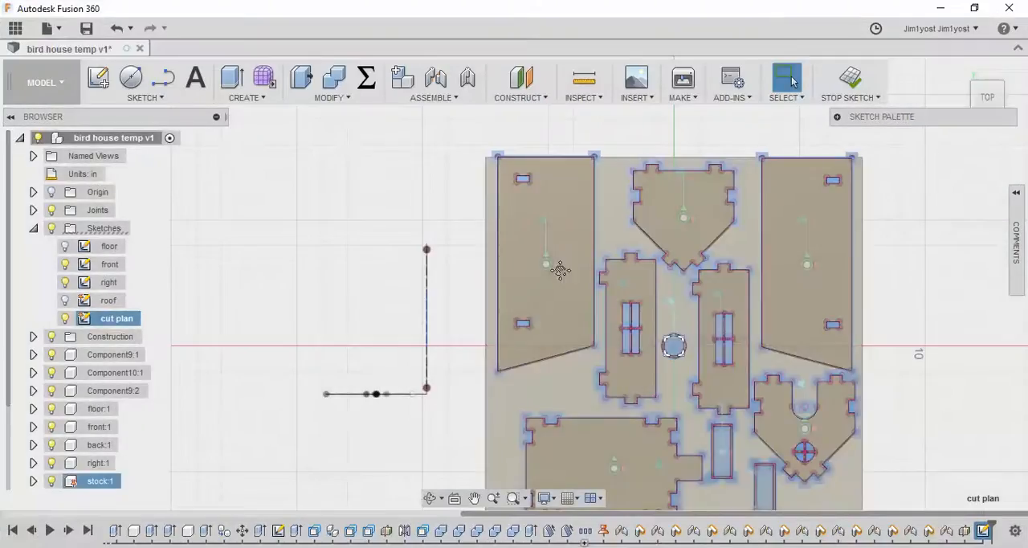
Finish editing the cut plan sketch and save the design with the version description User Saved
{"action": "left_click", "coordinate": [852, 85]}
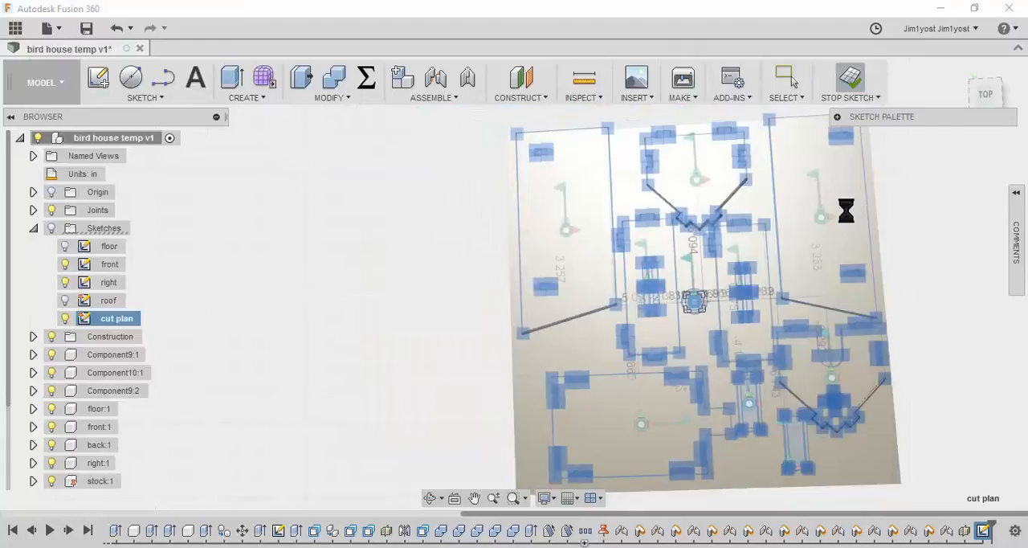
{"action": "left_click", "coordinate": [87, 32]}
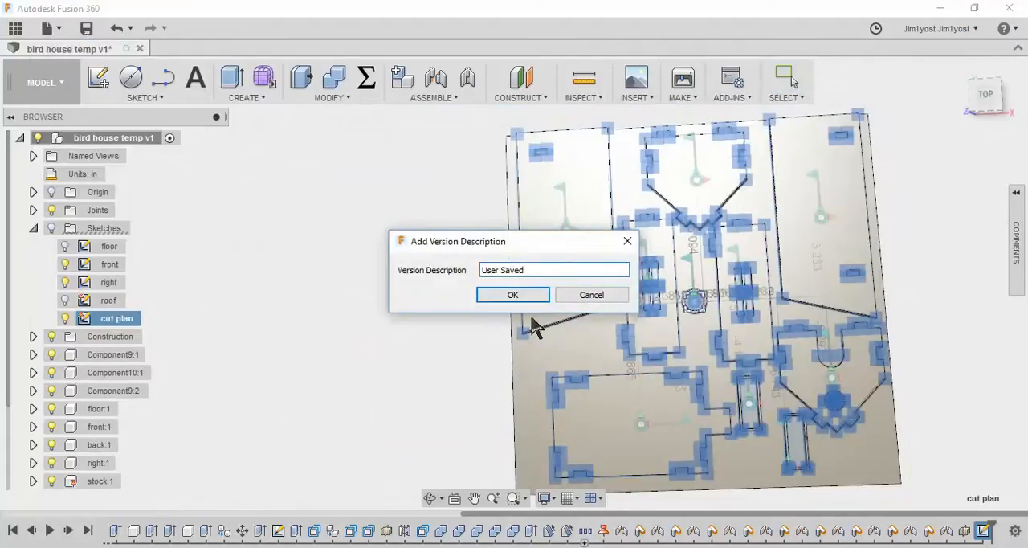
{"action": "left_click", "coordinate": [509, 296]}
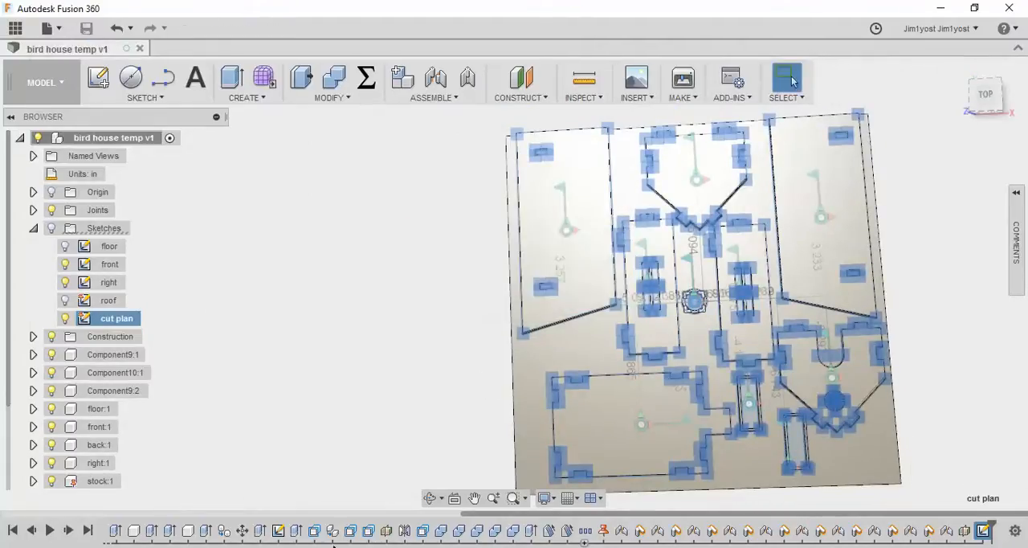